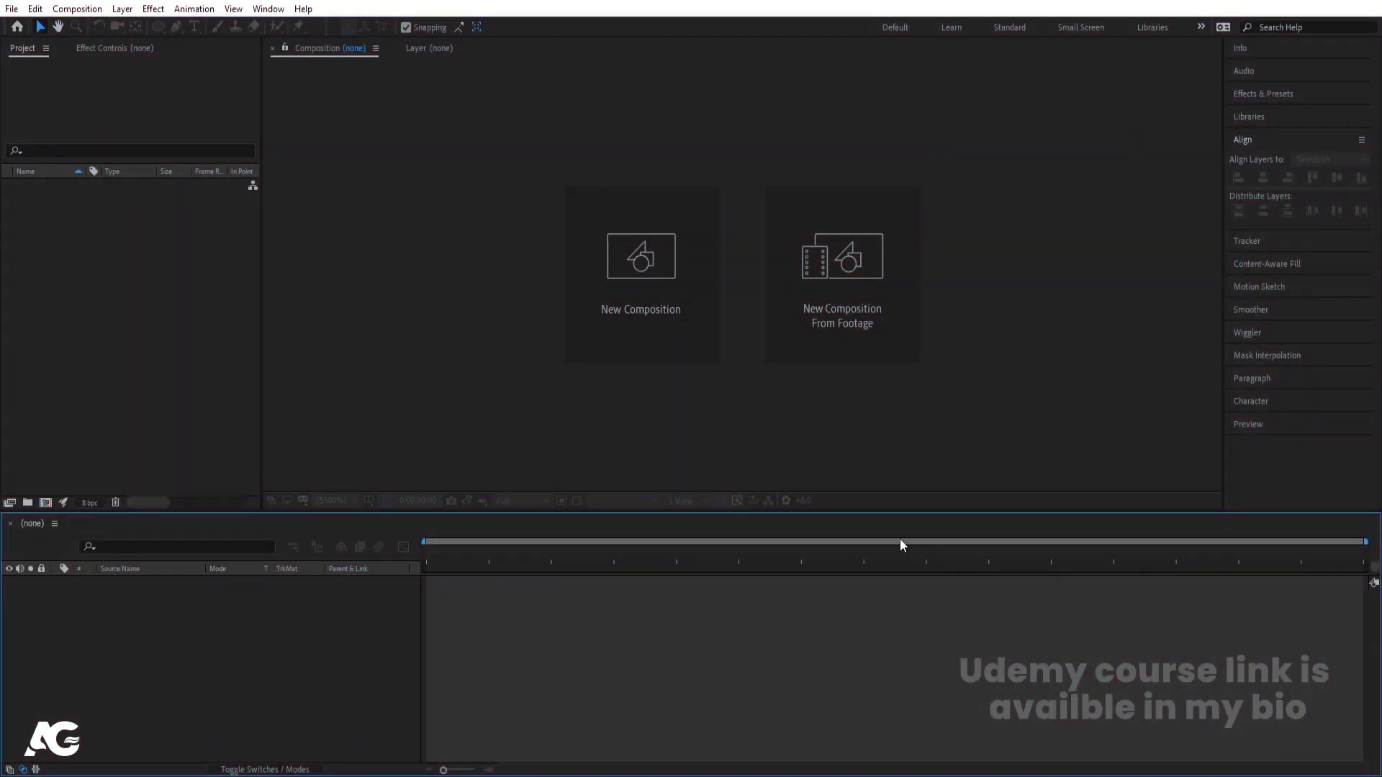
Create a new composition named 'Main Animation' with a white (FFFFFF) background colour.
click(673, 290)
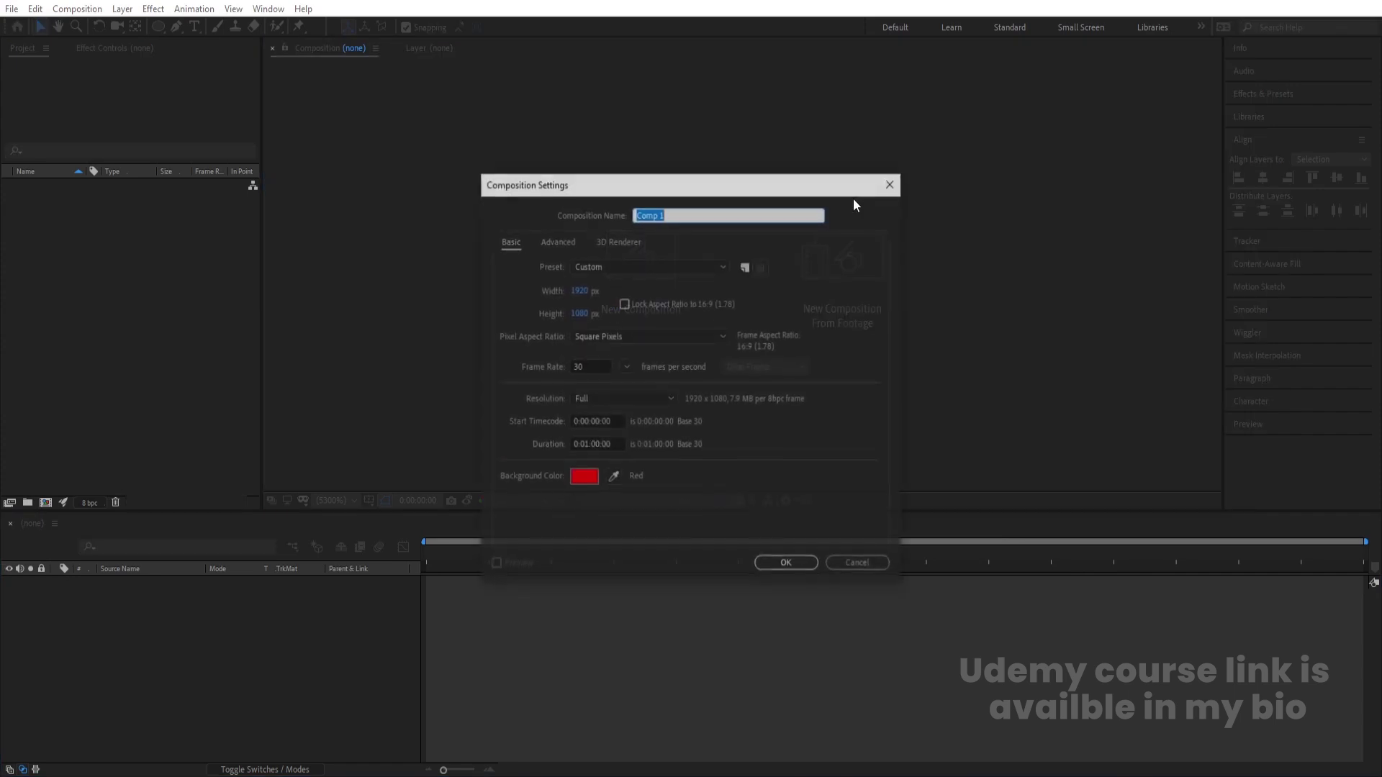
text(Main Animation)
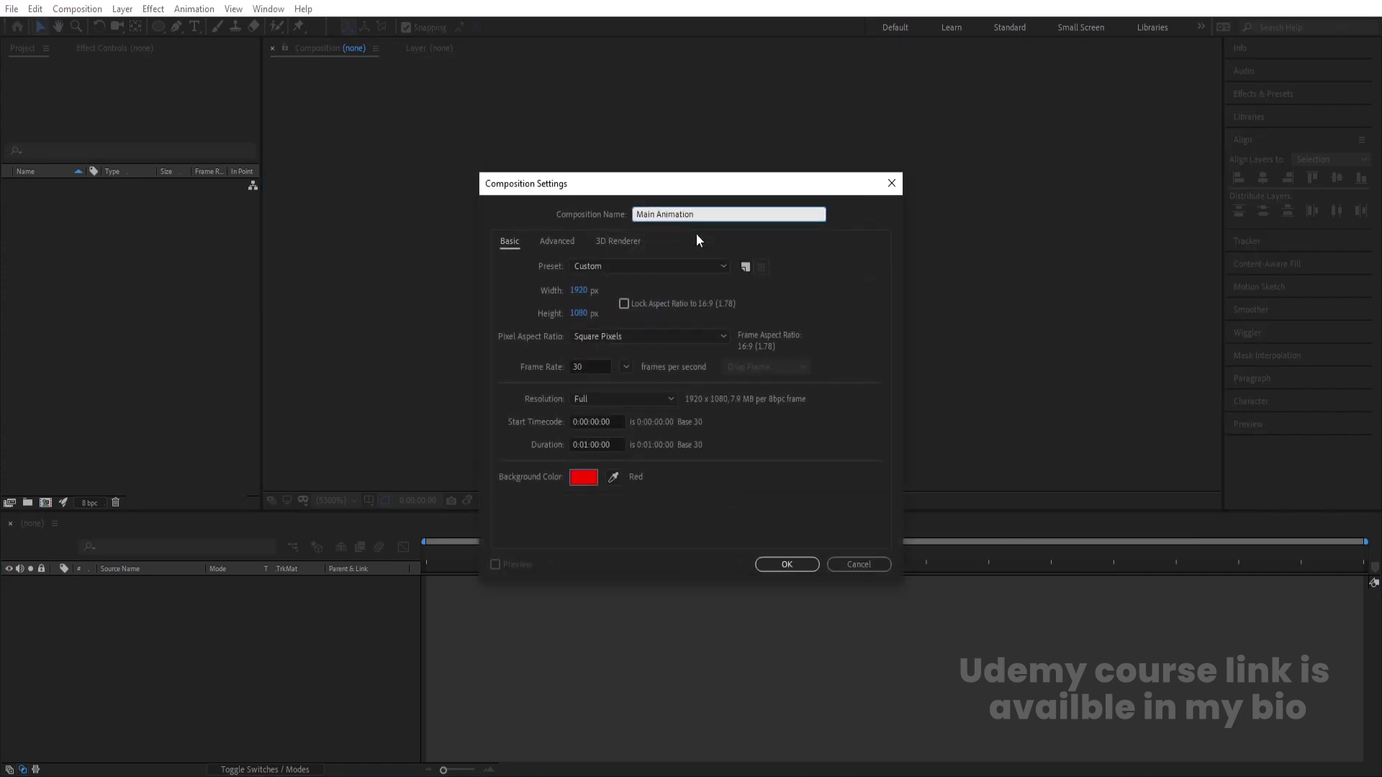
click(583, 477)
drag(199, 369, 97, 272)
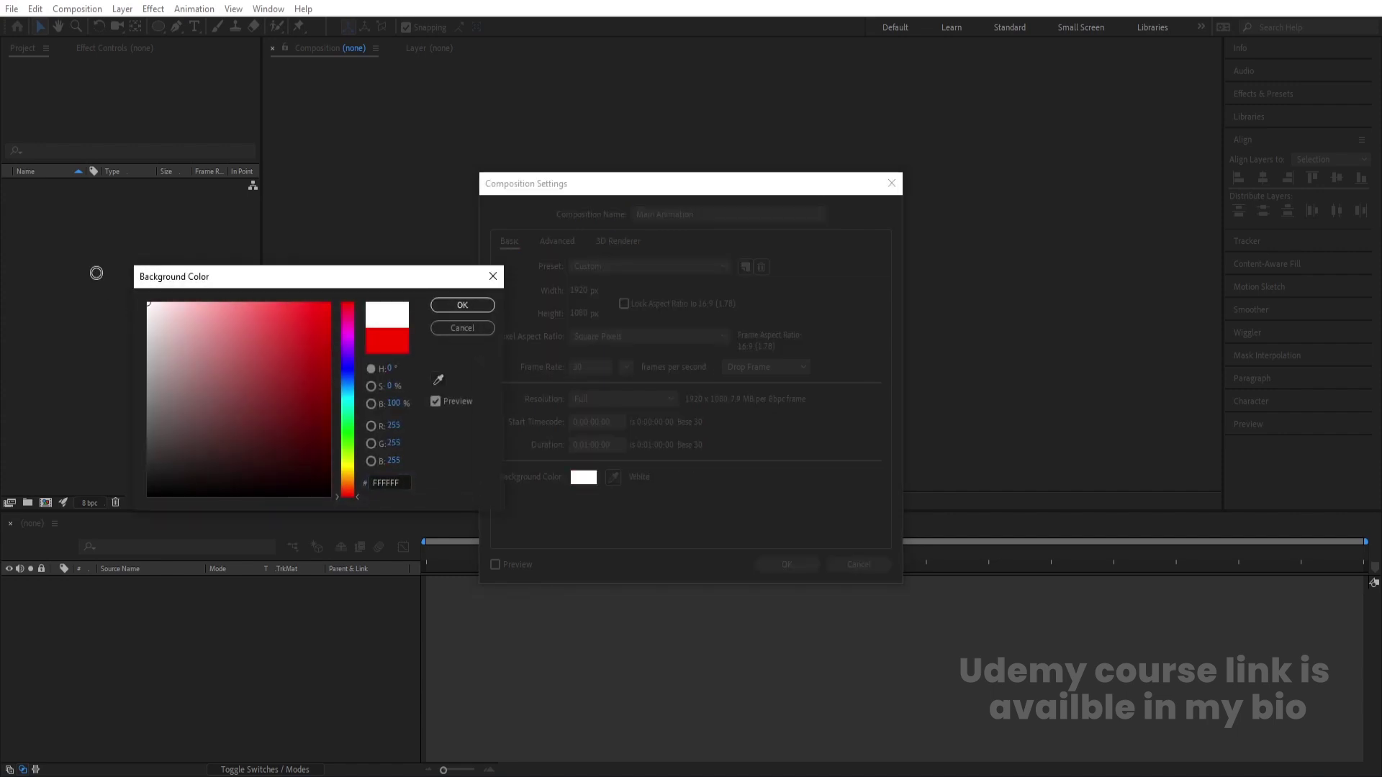
click(462, 305)
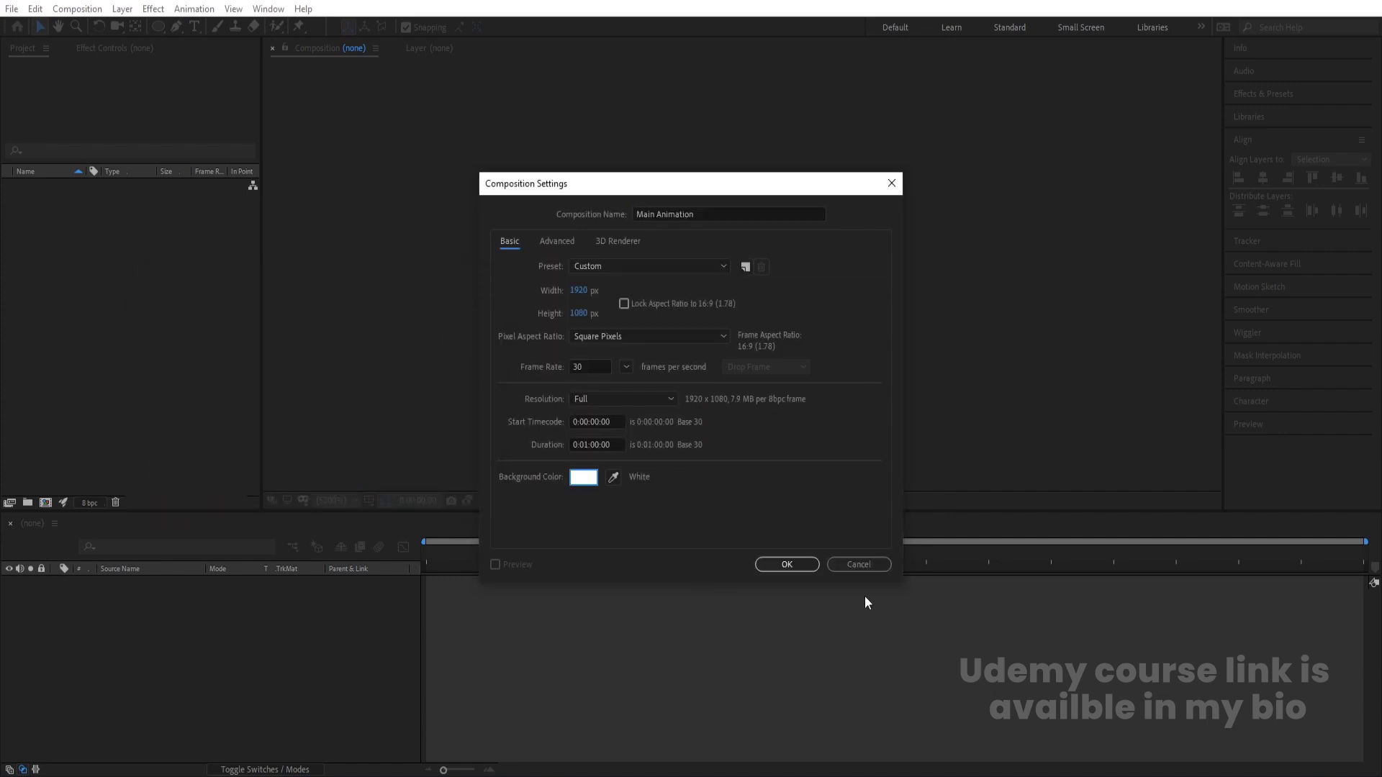
click(786, 564)
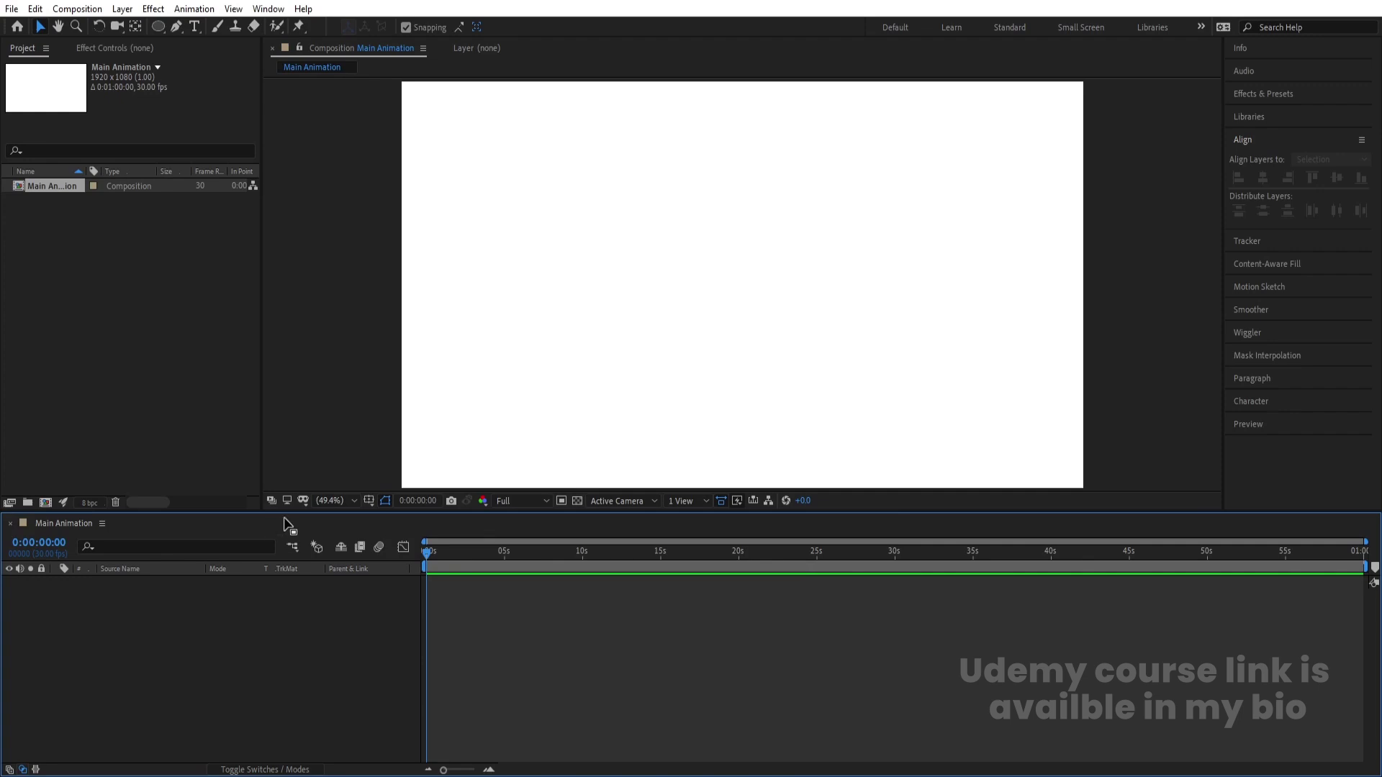
Show the title/action safe guides and set the Type tool to Poppins ExtraBold in black.
click(367, 500)
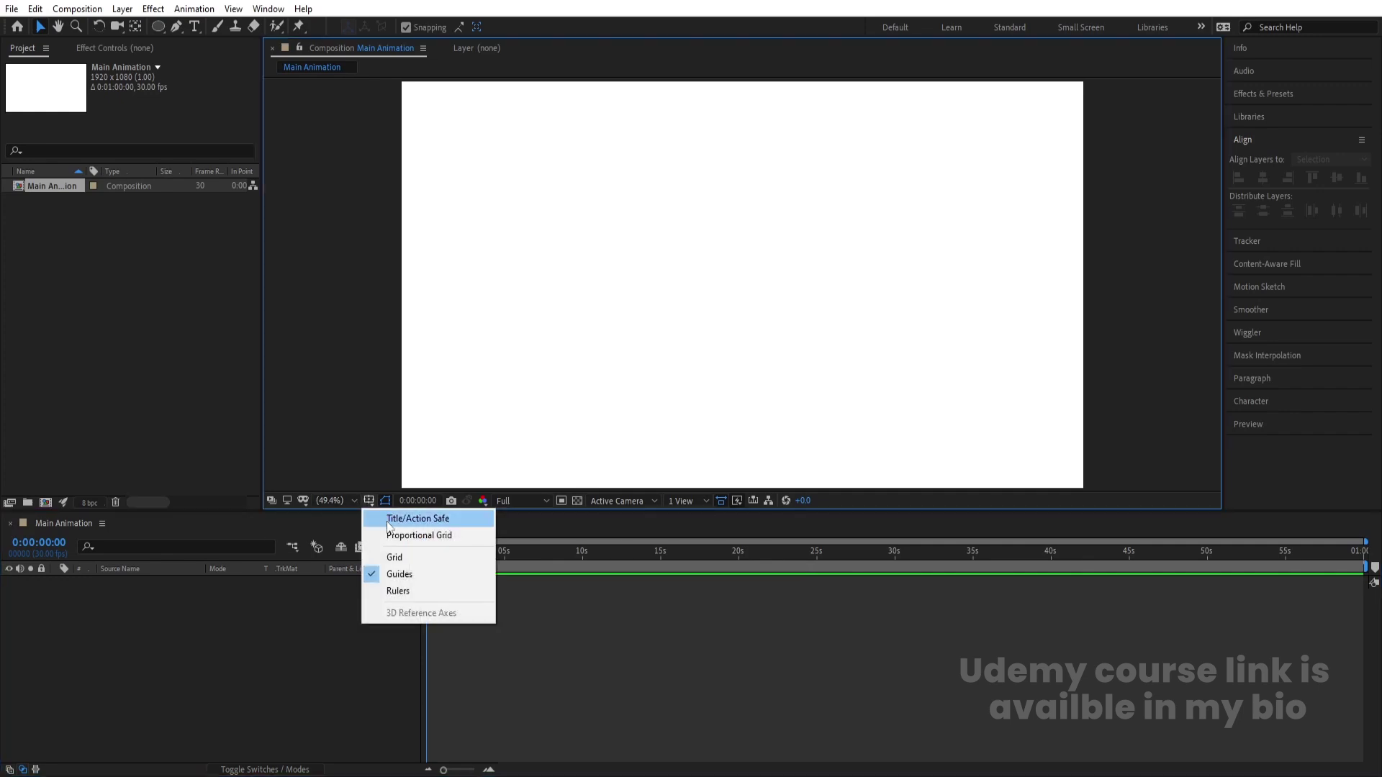
click(392, 519)
click(192, 27)
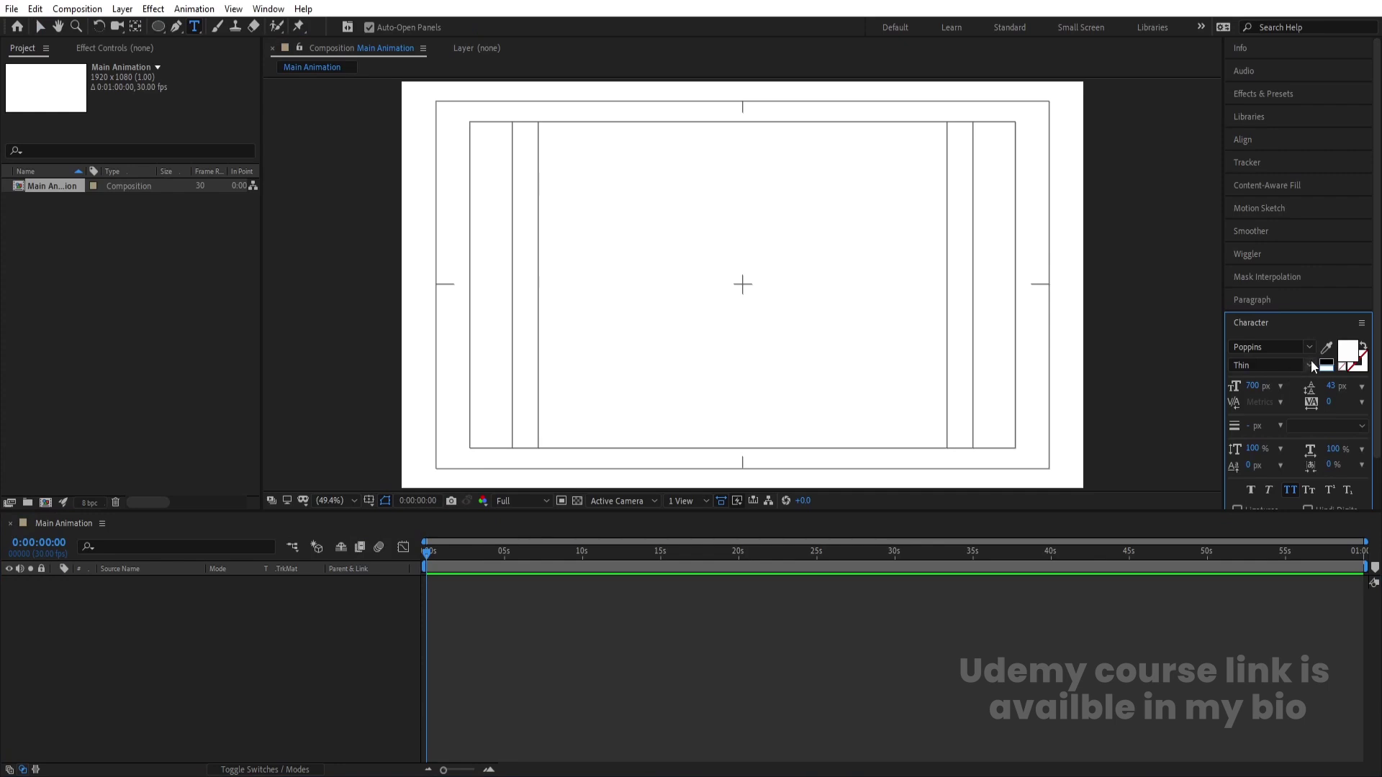
click(1309, 365)
click(1258, 610)
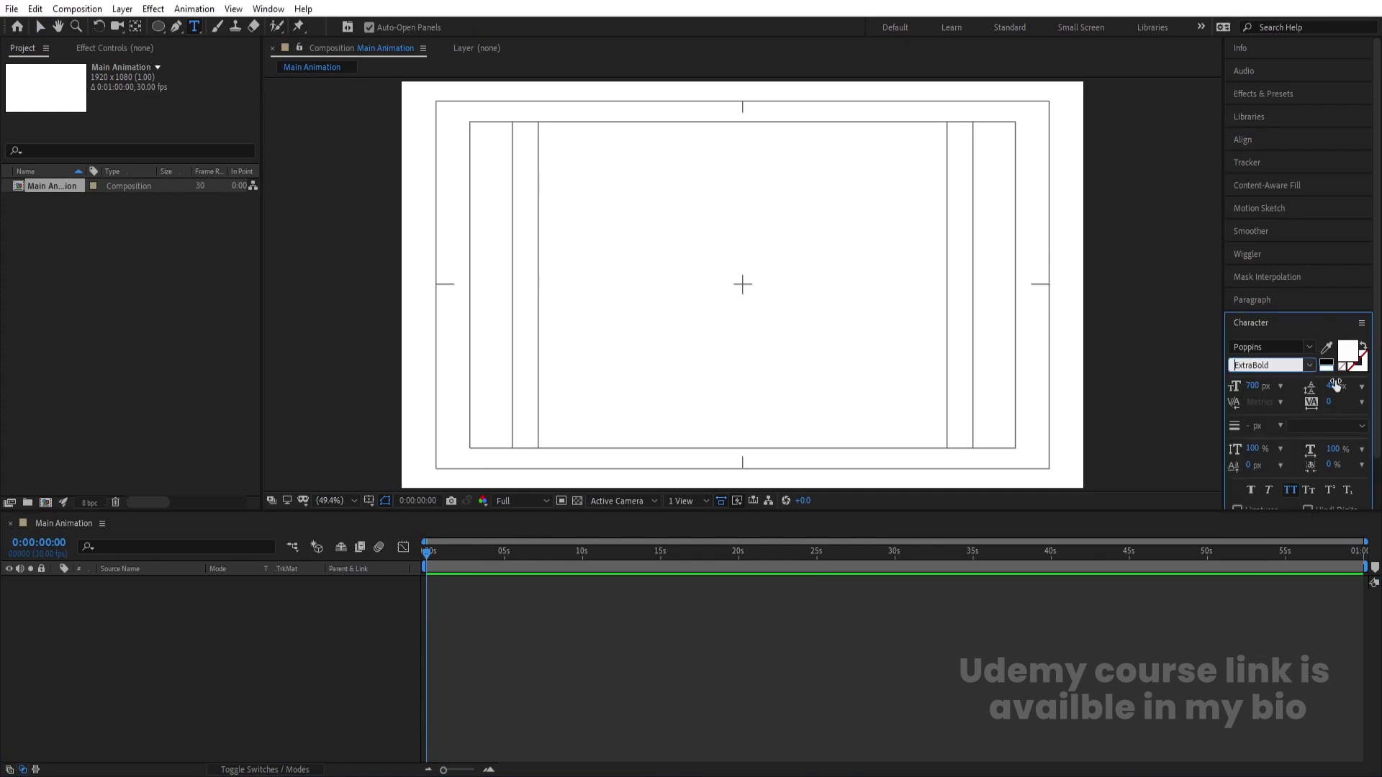
click(1330, 364)
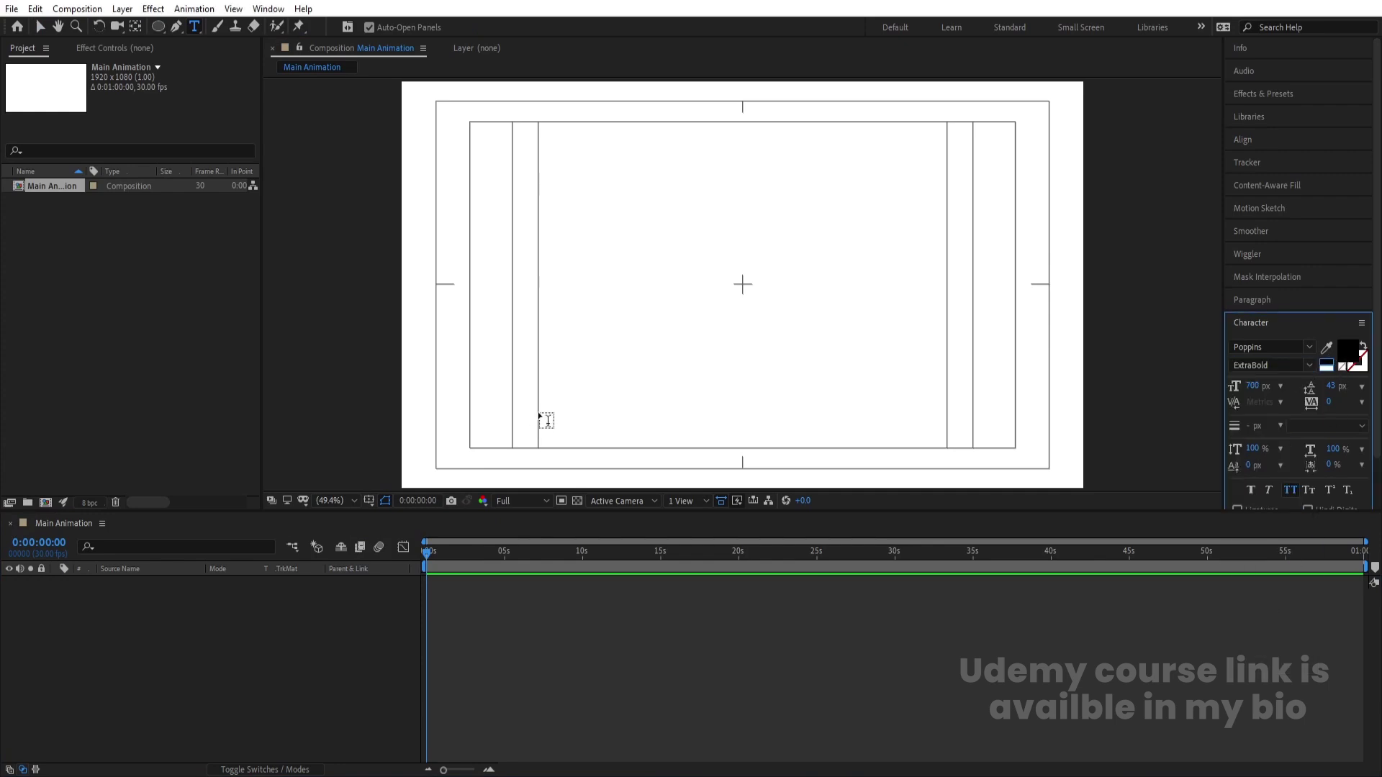
Type the letter M on the canvas at a 200 px font size.
click(697, 281)
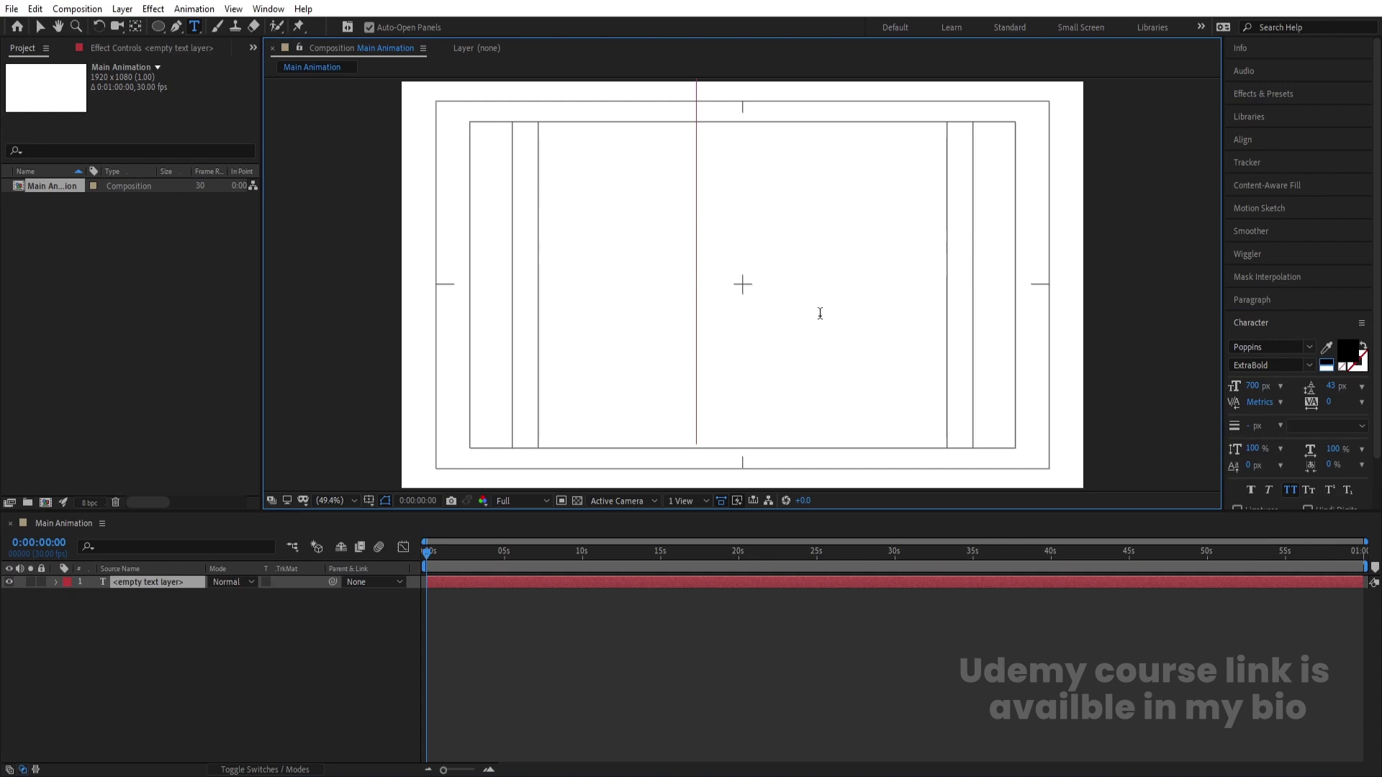
text(M)
key(ctrl+a)
click(1248, 385)
text(200)
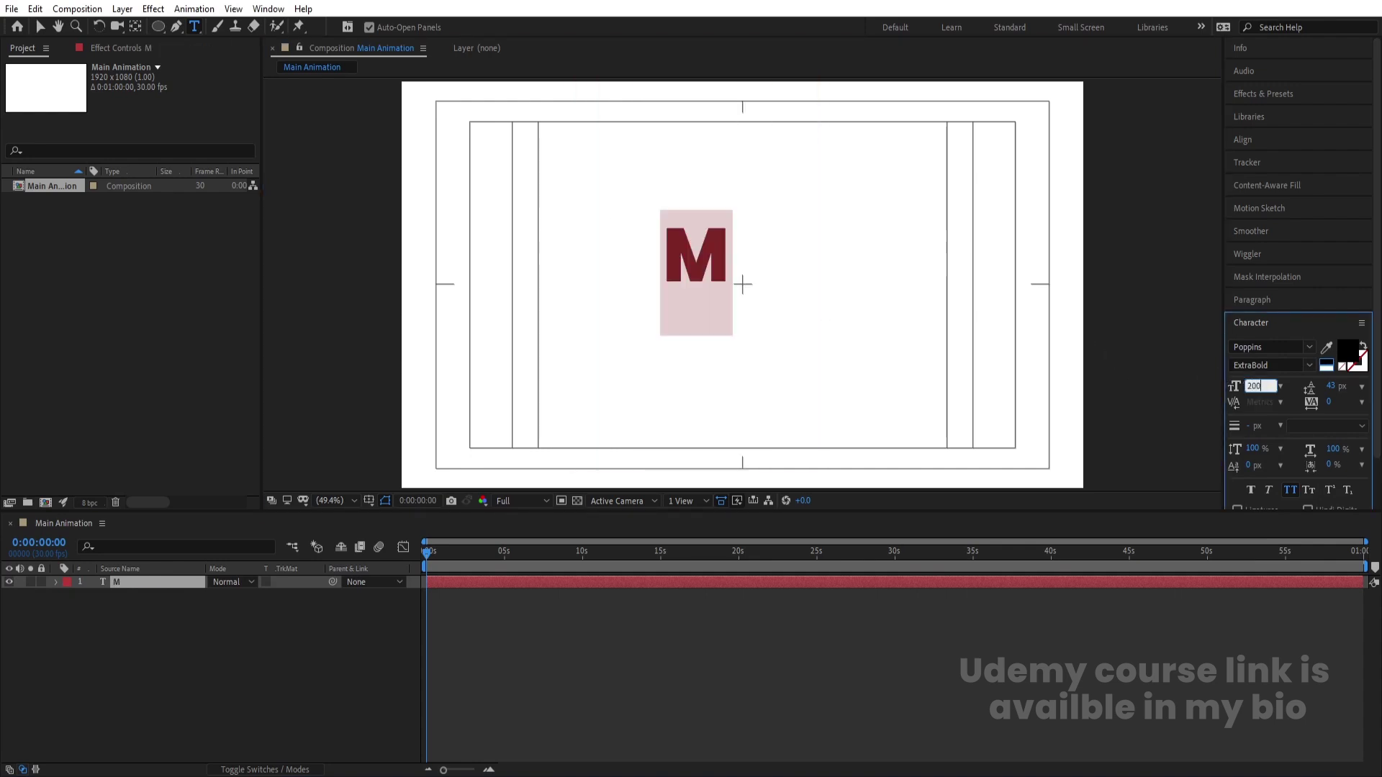
click(301, 627)
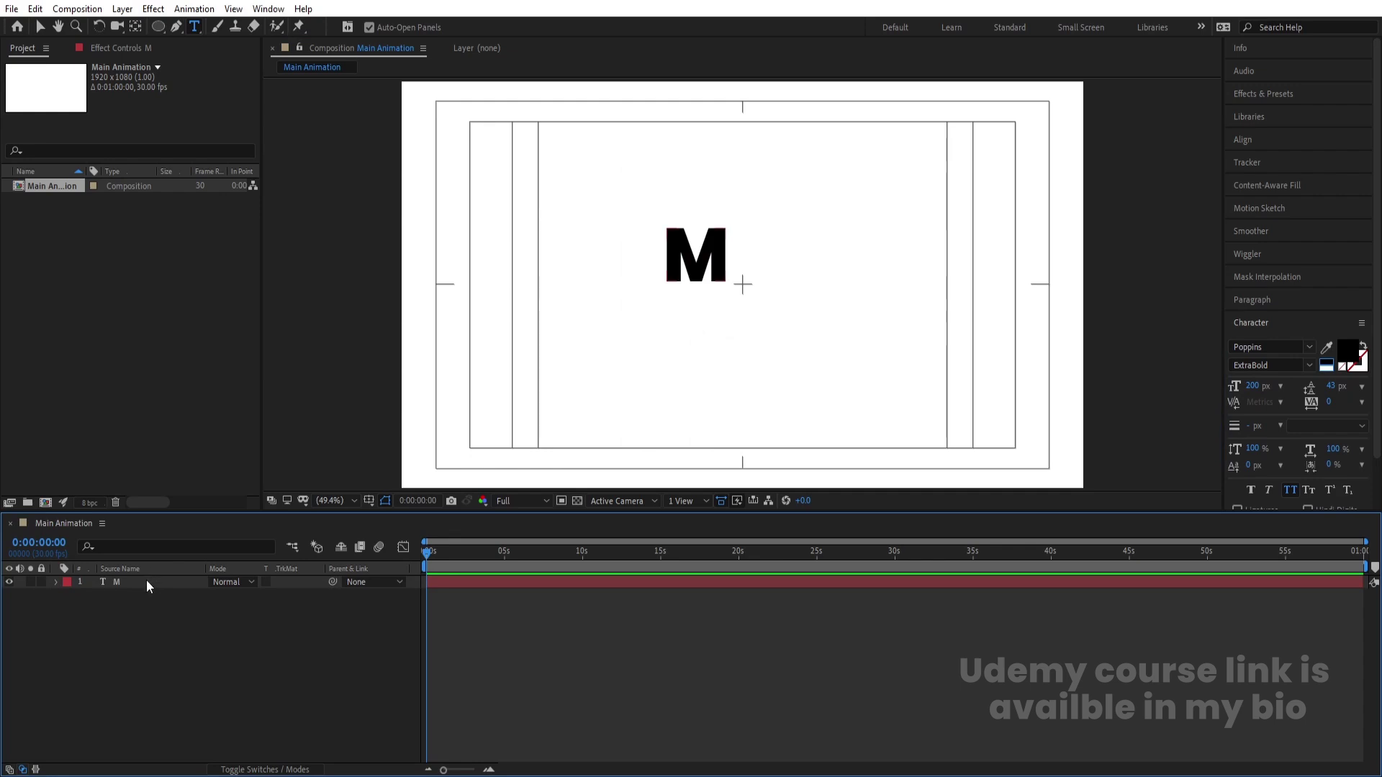
Centre the M layer's anchor point and align it to the composition centre.
click(146, 580)
key(ctrl+alt+Home)
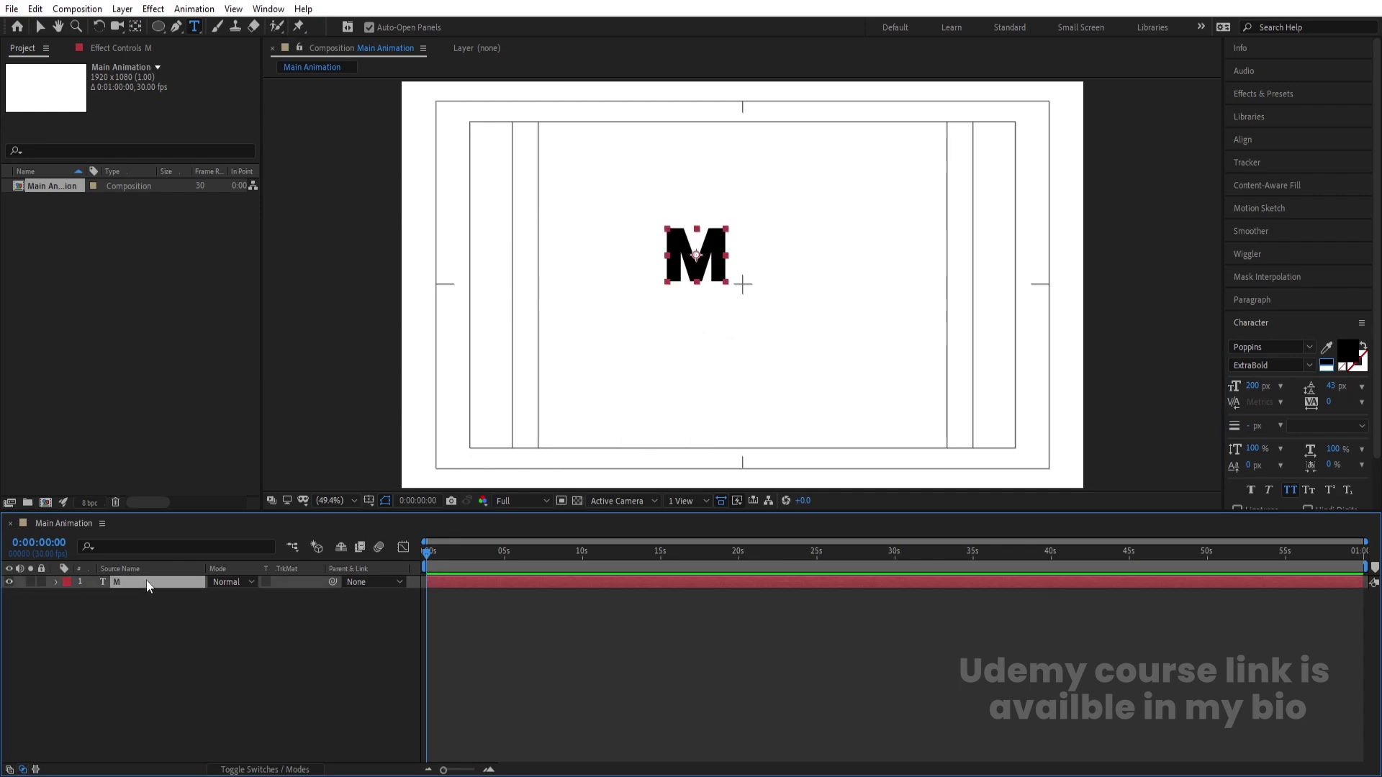
click(1255, 139)
click(1262, 177)
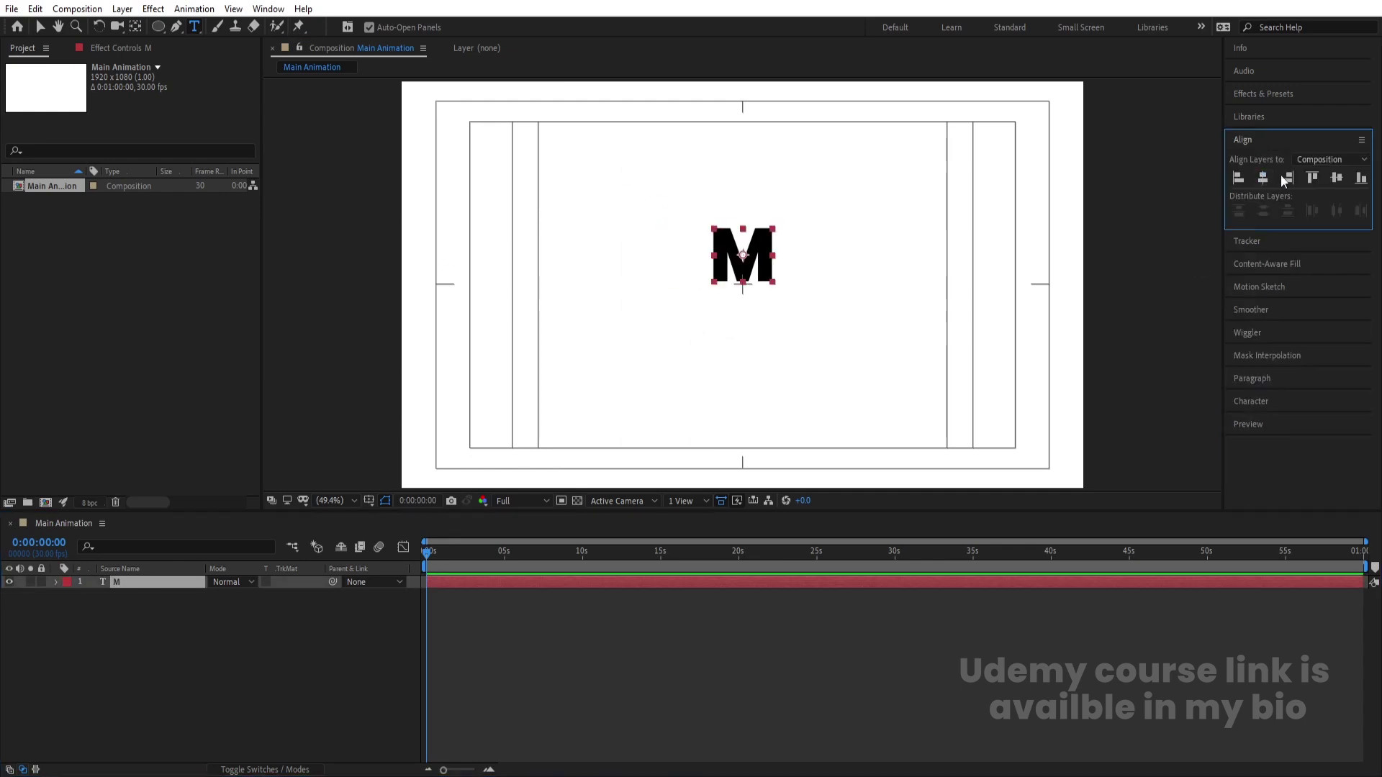
click(1335, 180)
Duplicate the M layer and select the duplicate's letter for retyping.
click(159, 666)
click(128, 583)
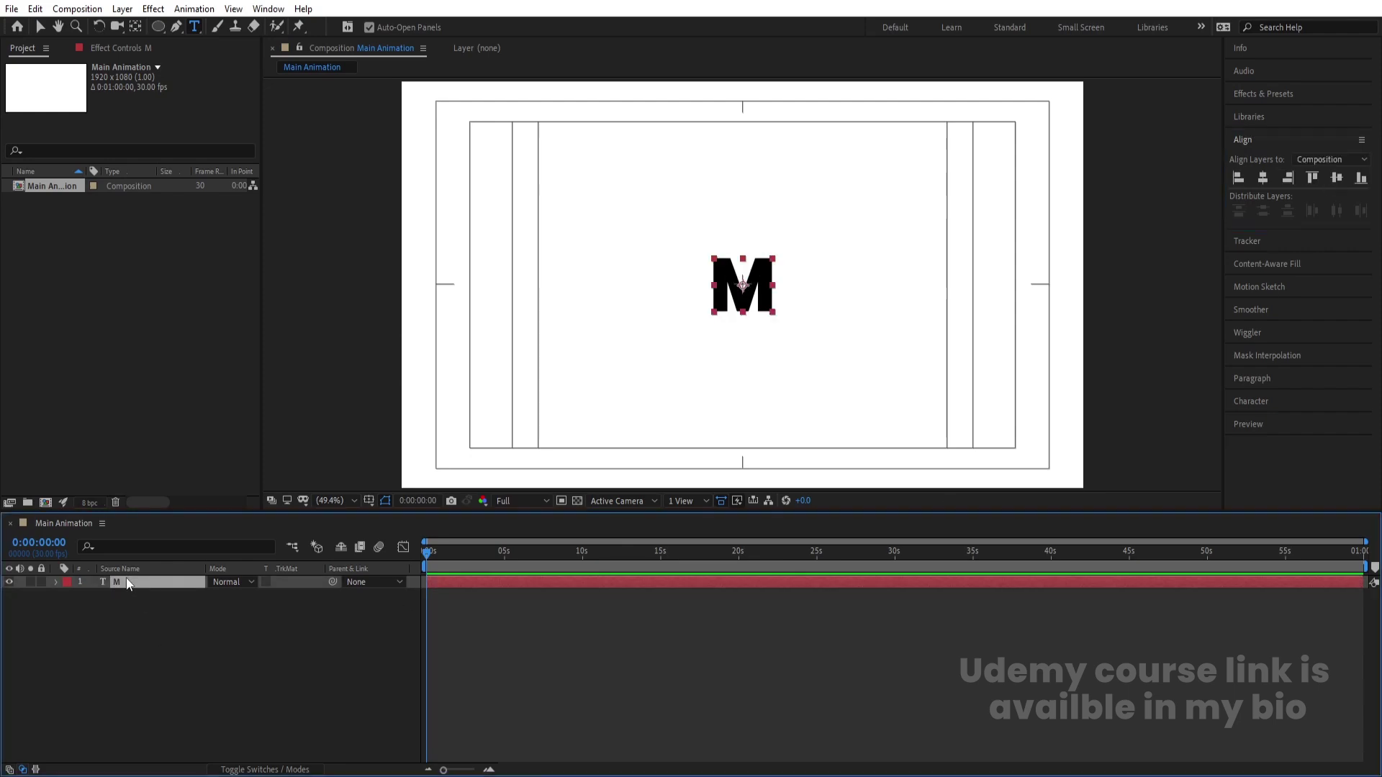
key(ctrl+d)
click(748, 273)
key(ctrl+a)
Retype the duplicate as O, then duplicate it and retype the copy as V.
text(O)
click(193, 613)
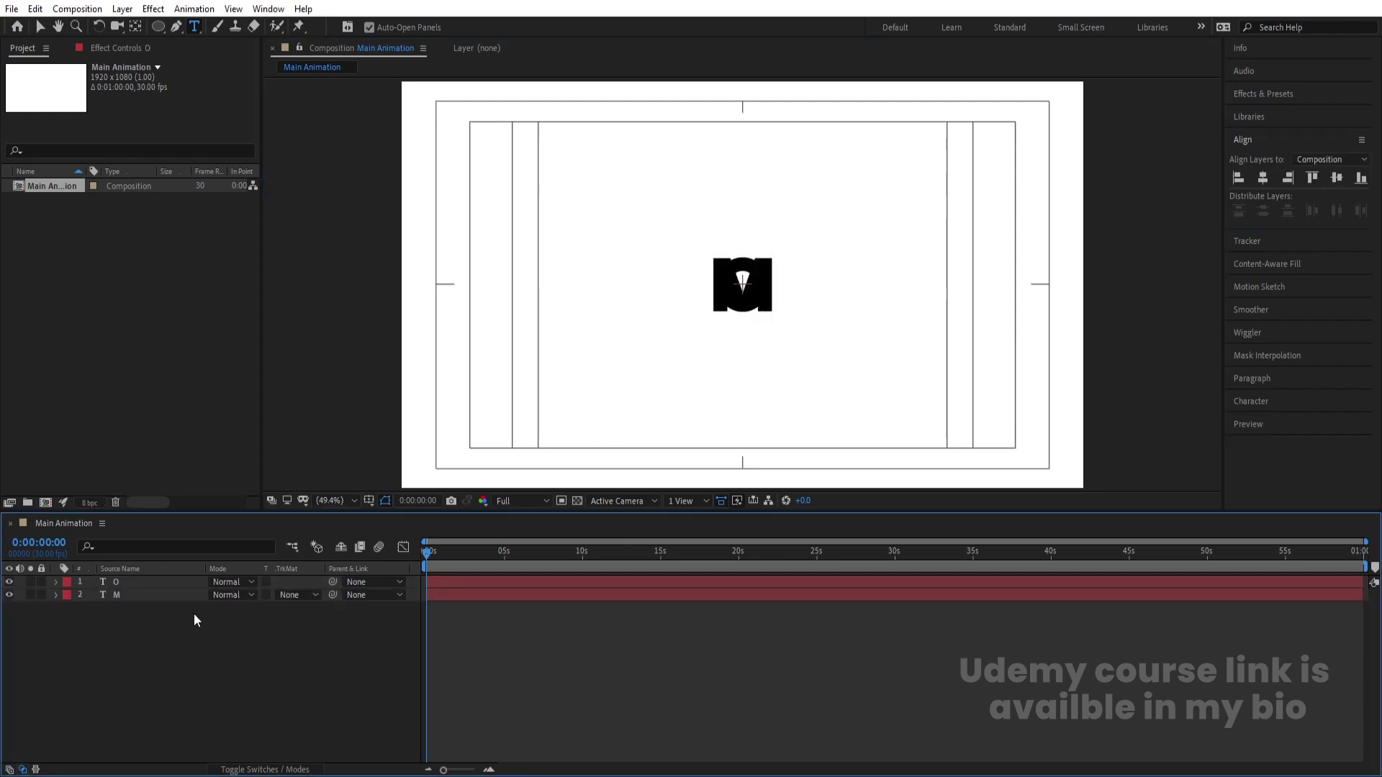
click(131, 581)
key(ctrl+d)
click(769, 292)
key(ctrl+a)
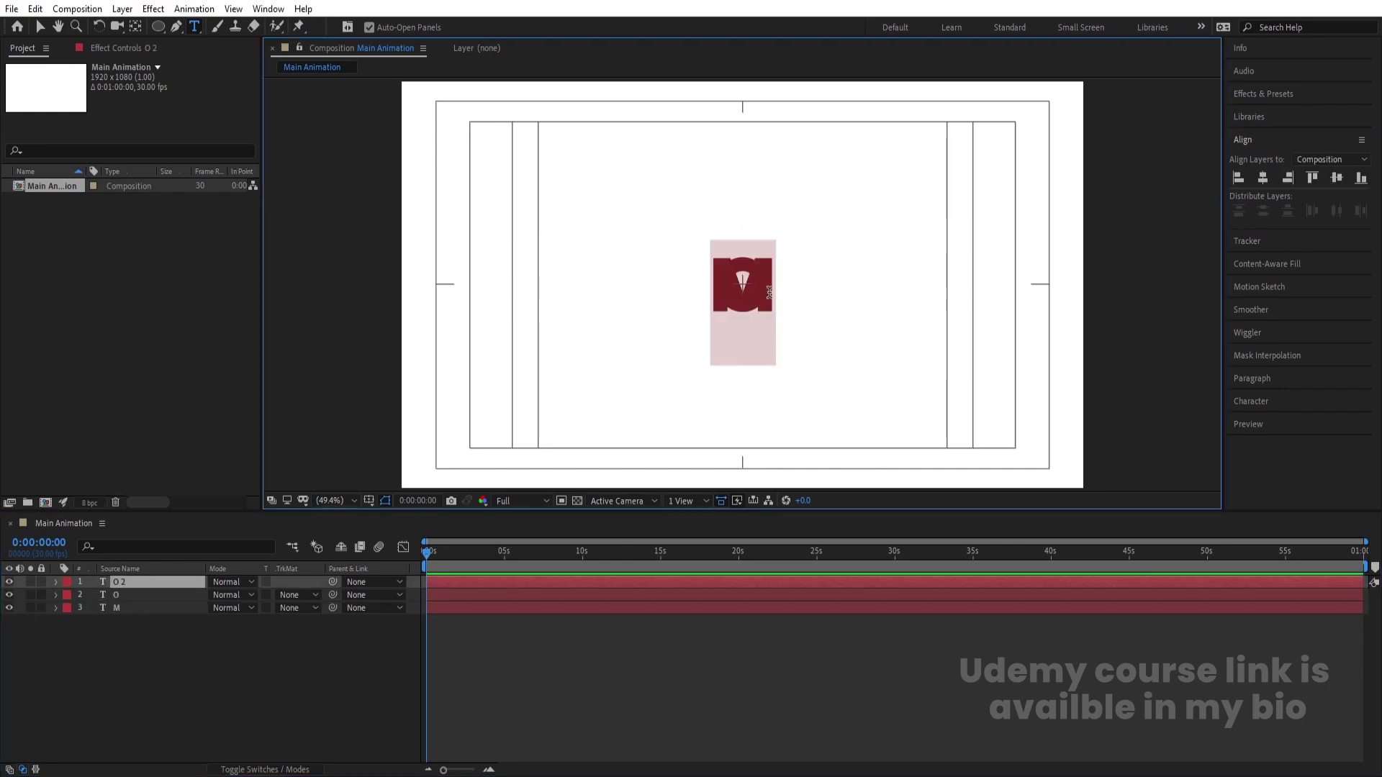
text(V)
click(109, 662)
Duplicate the V layer, retype the copy as E, and select the O layer.
click(111, 580)
key(ctrl+d)
click(736, 297)
key(ctrl+a)
text(E)
click(170, 654)
click(121, 610)
click(118, 595)
click(118, 581)
click(131, 638)
click(121, 603)
Place O, V and E one after another to the right of the M.
key(v)
drag(9, 596, 9, 581)
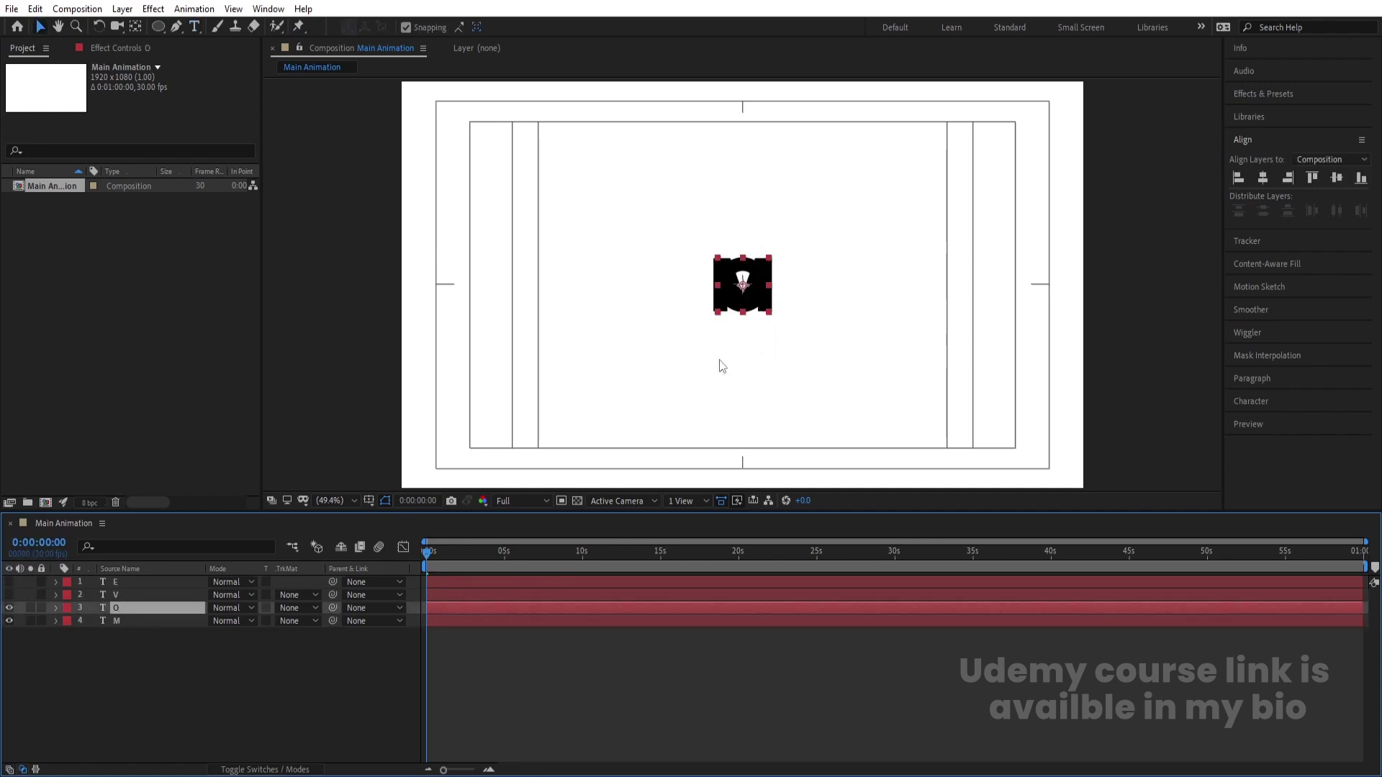
drag(741, 308, 795, 306)
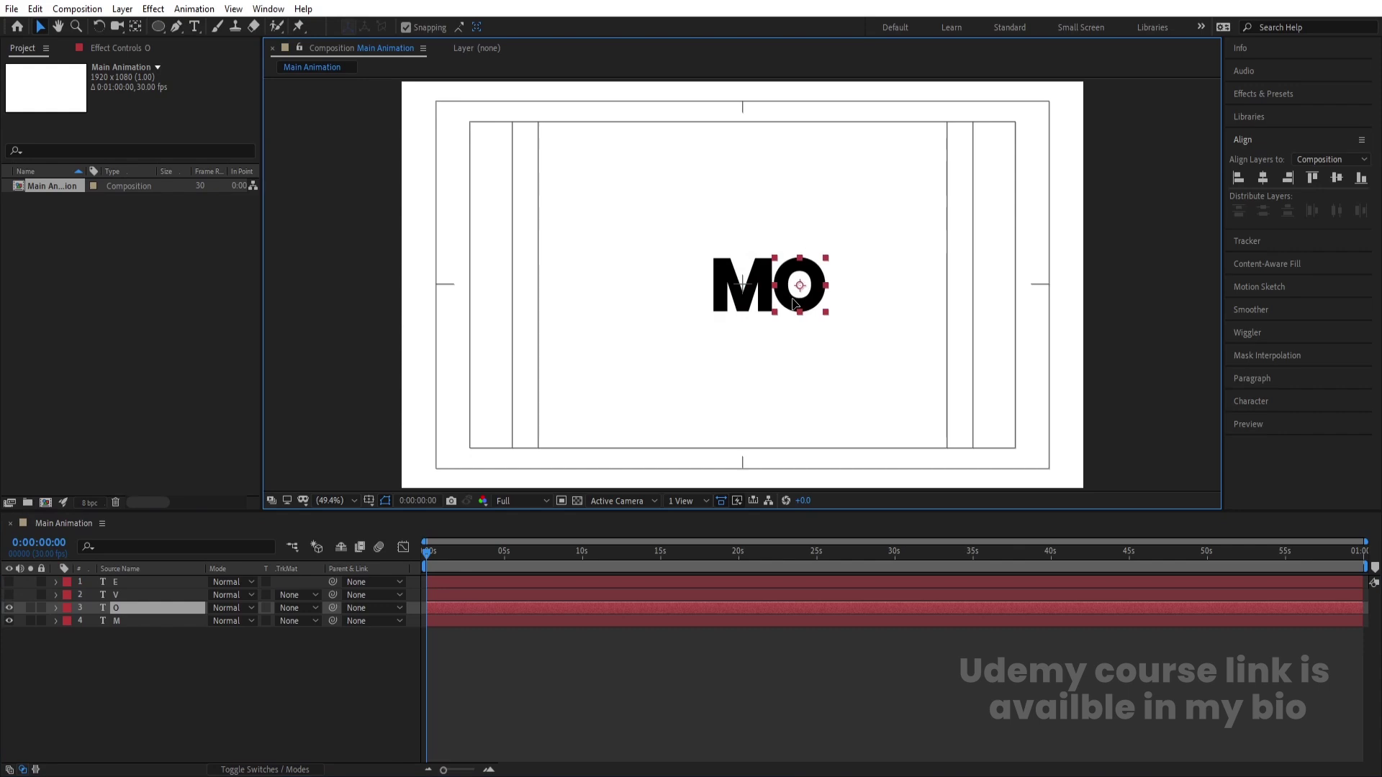
click(9, 595)
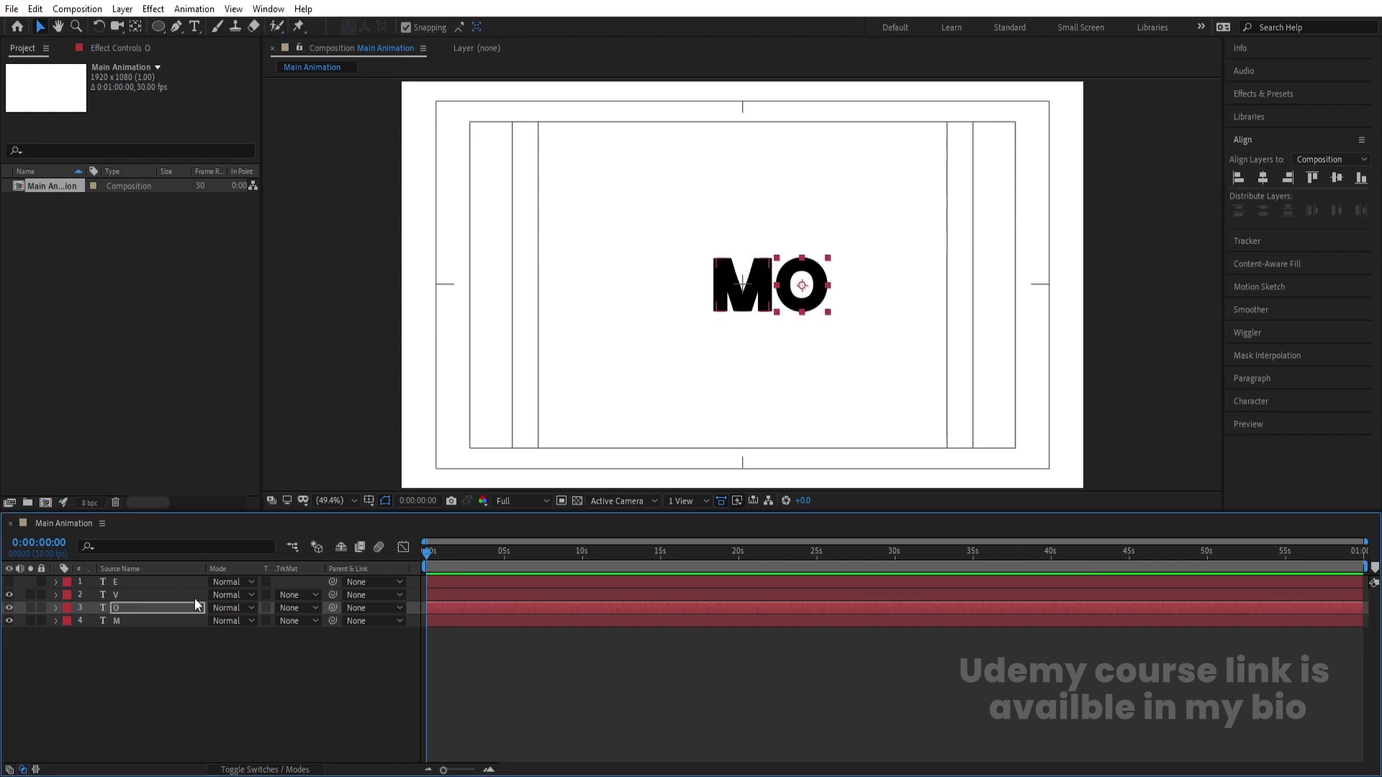
click(187, 598)
drag(748, 297, 858, 296)
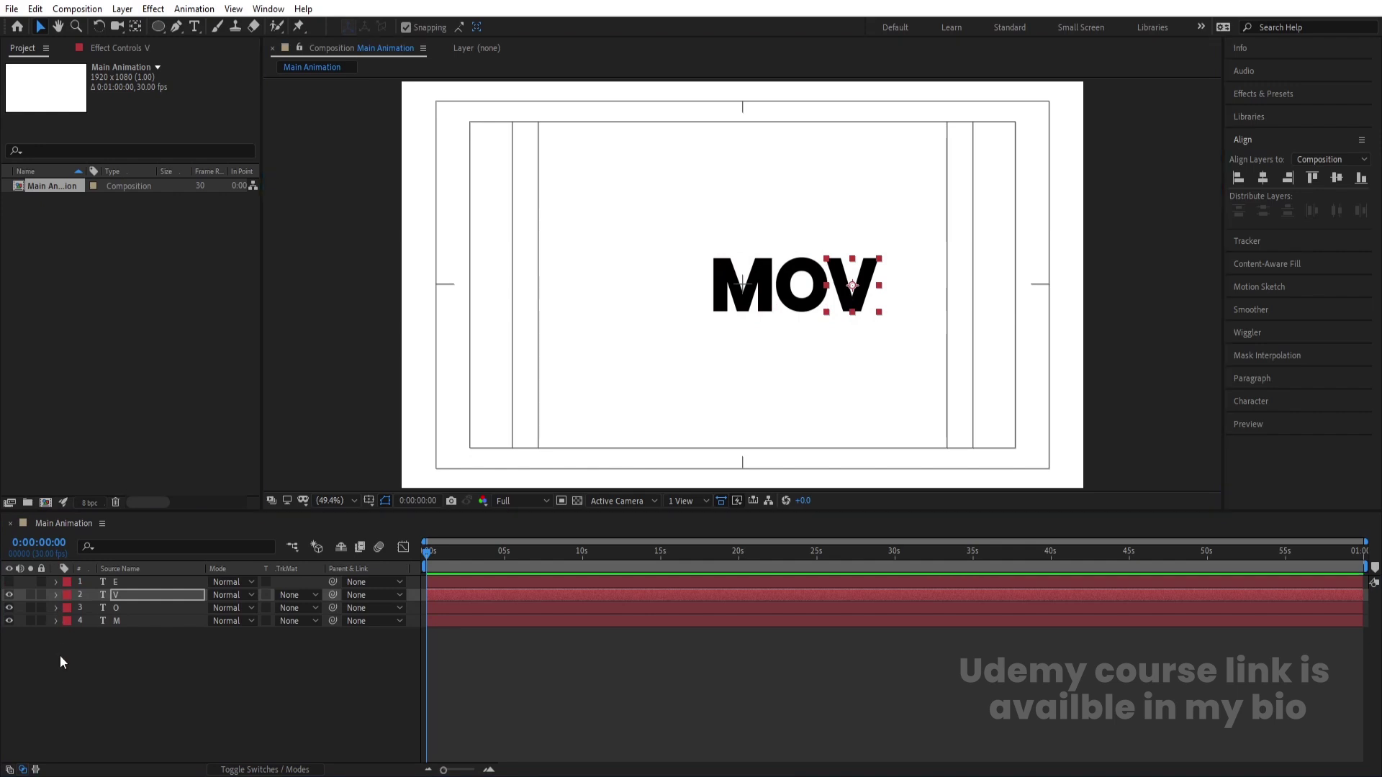
click(158, 582)
click(10, 582)
drag(739, 316, 893, 303)
Marquee-select all four letters and shift the word MOVE left.
click(246, 672)
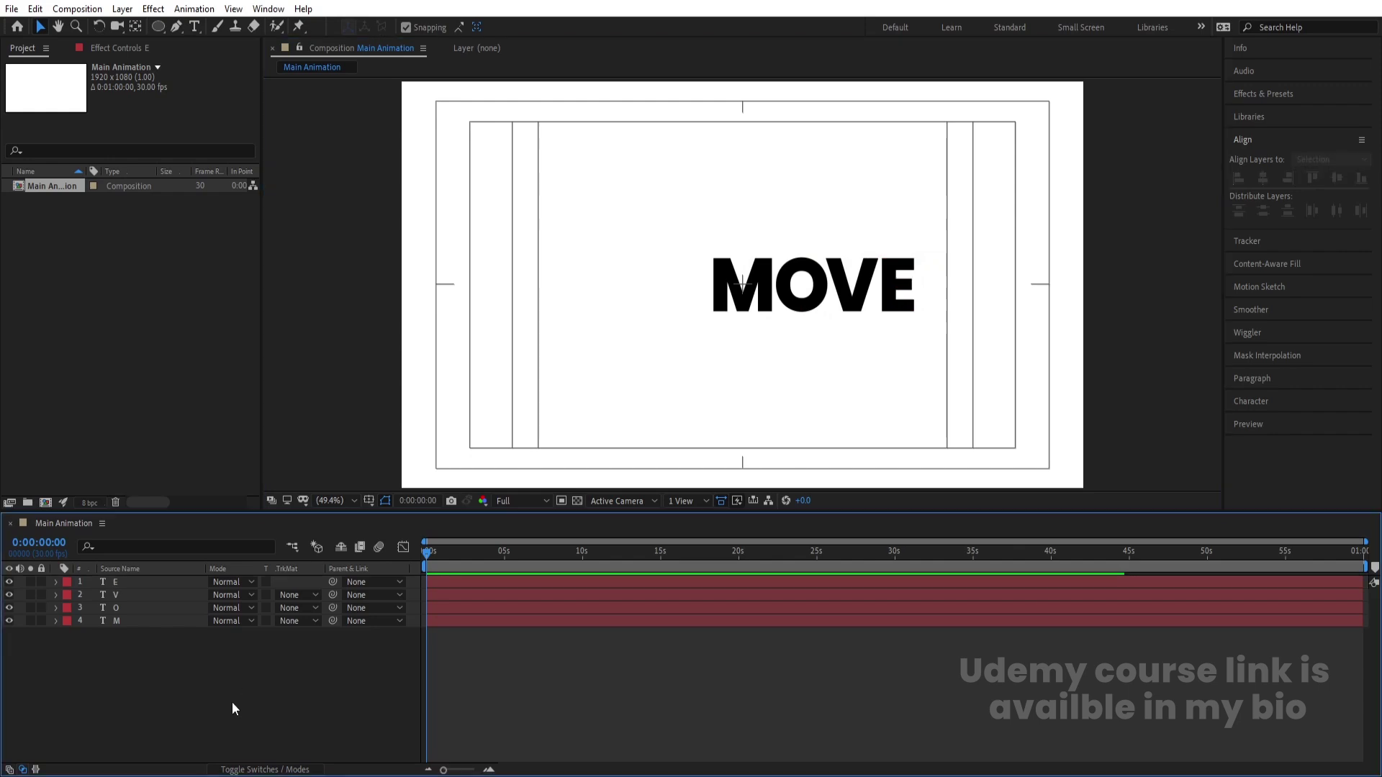
drag(947, 390, 576, 232)
drag(796, 305, 719, 297)
Duplicate the four letter layers and move the copies below the originals.
click(289, 622)
click(93, 665)
drag(141, 674, 110, 568)
key(ctrl+d)
drag(121, 634, 124, 692)
Label the four copies yellow, hide them and lock them.
click(67, 639)
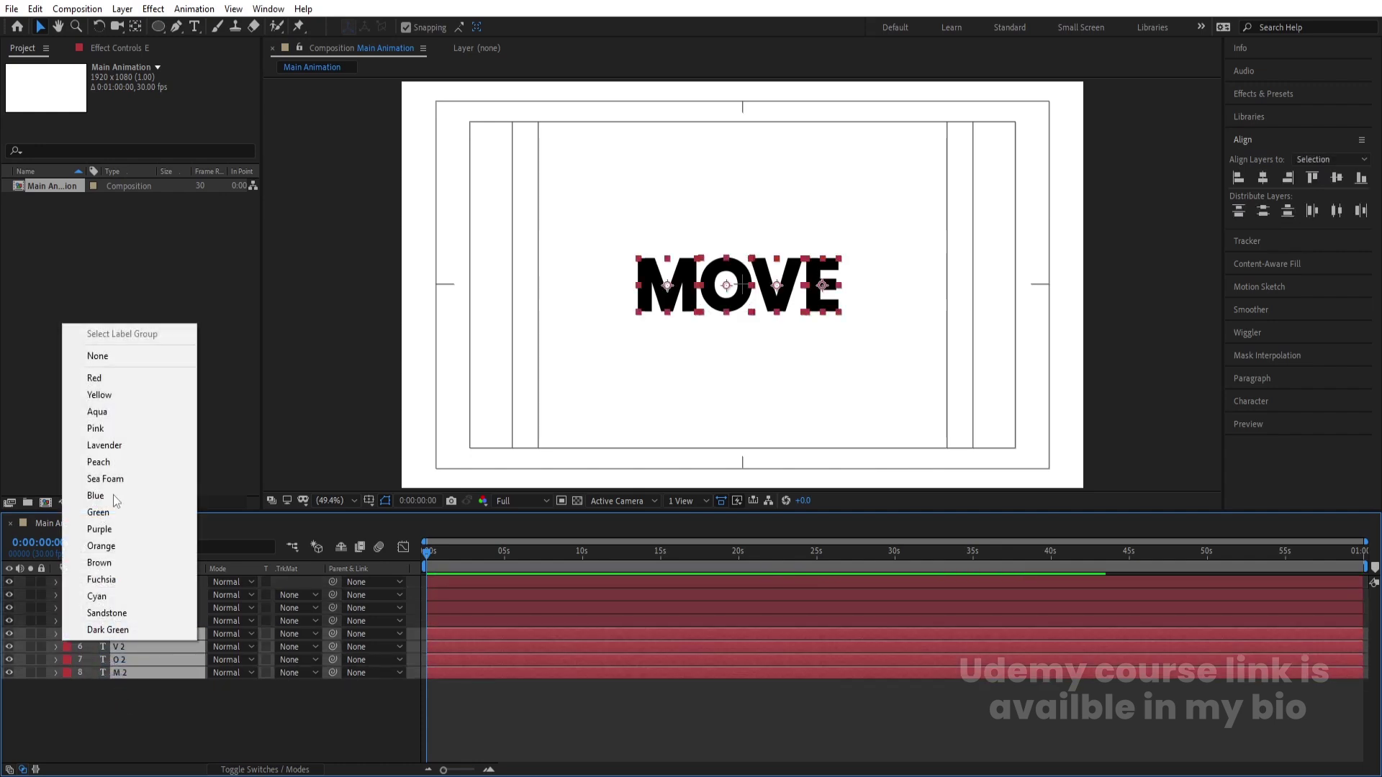
click(127, 394)
drag(10, 633, 9, 672)
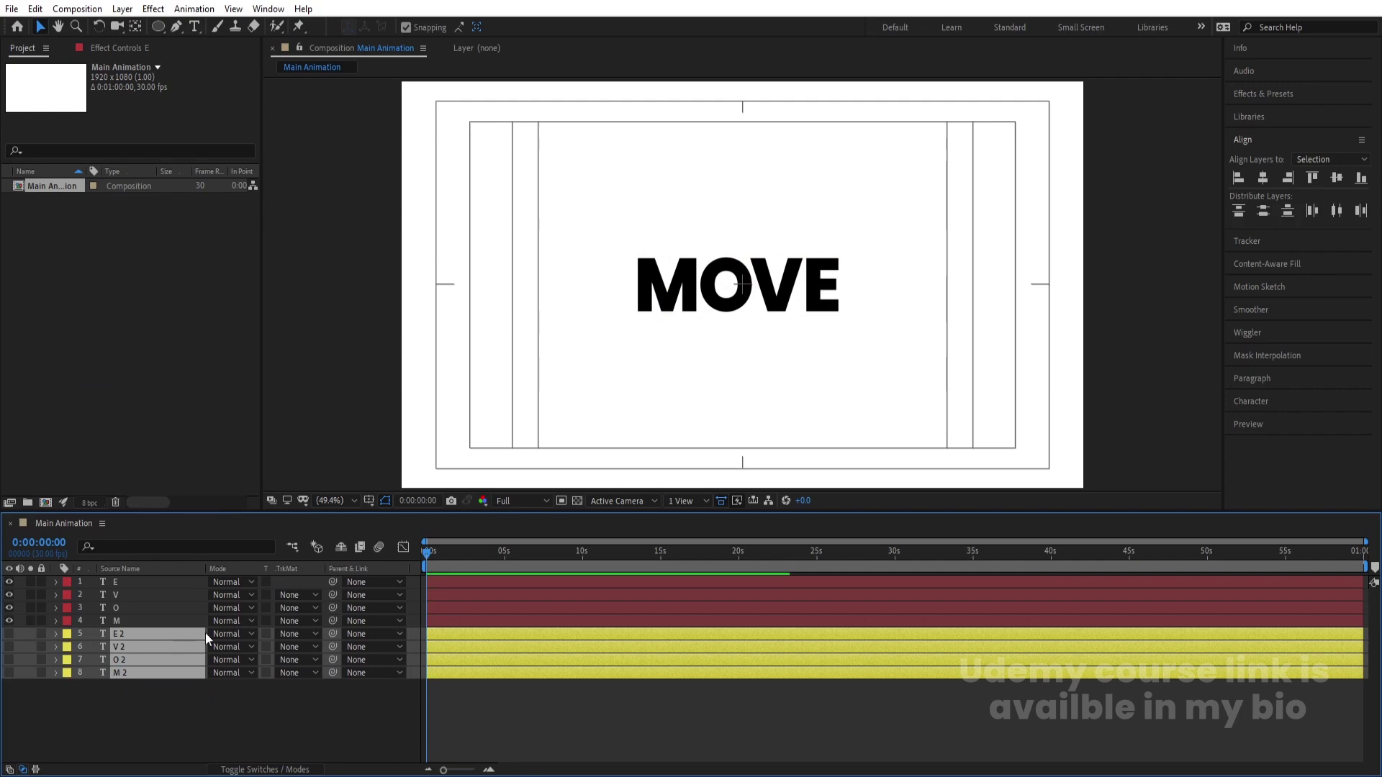
click(42, 635)
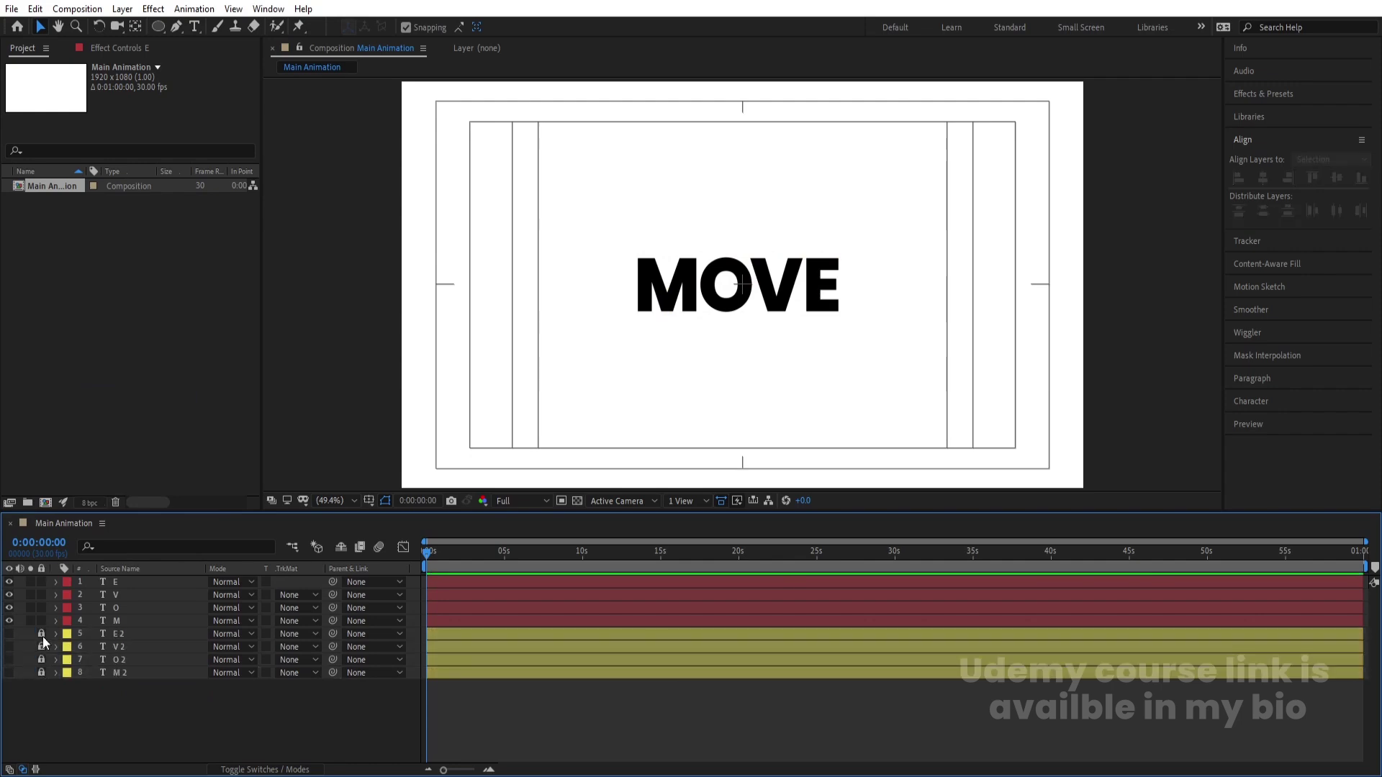
Select the four original letter layers and reveal their Position properties.
click(108, 622)
shift+click(116, 582)
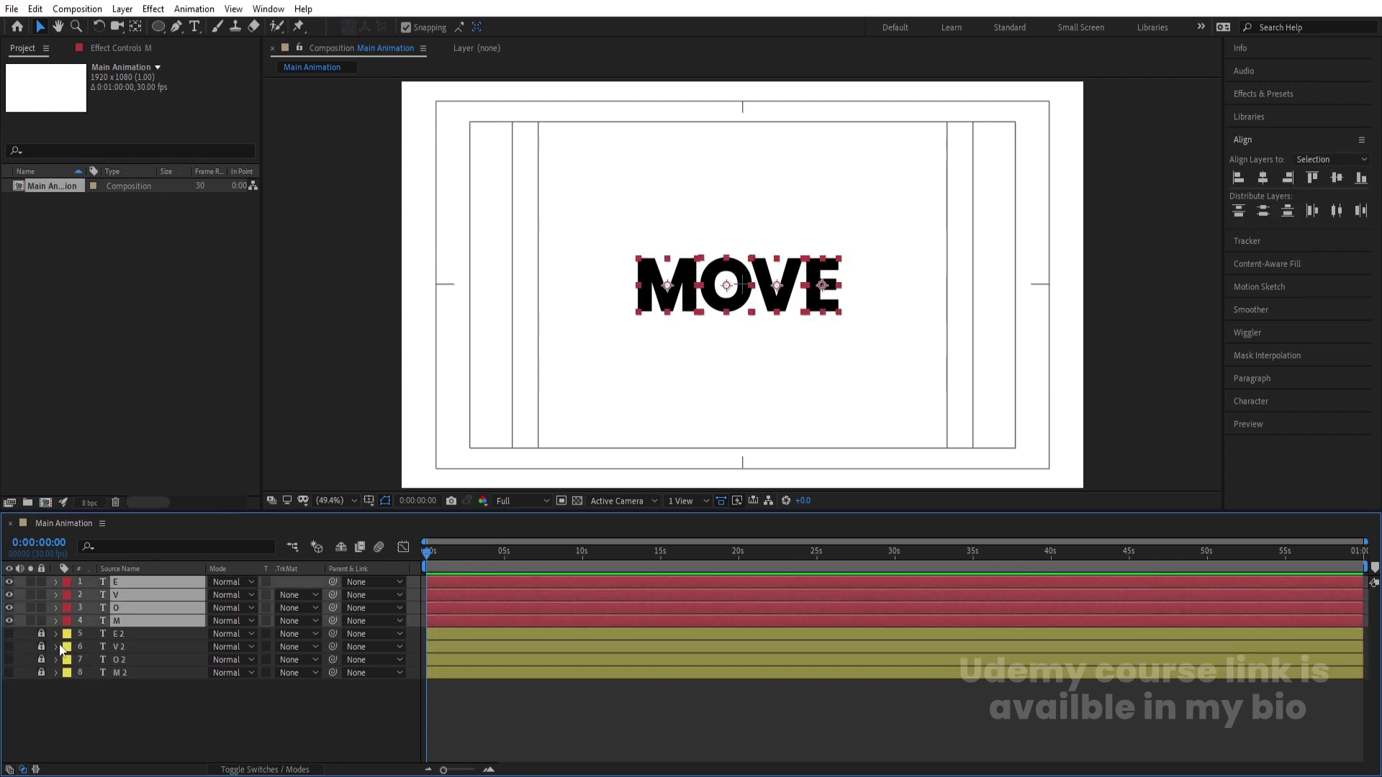
key(p)
click(116, 596)
Select Position on E, V, O and M and apply Separate Dimensions.
shift+click(114, 620)
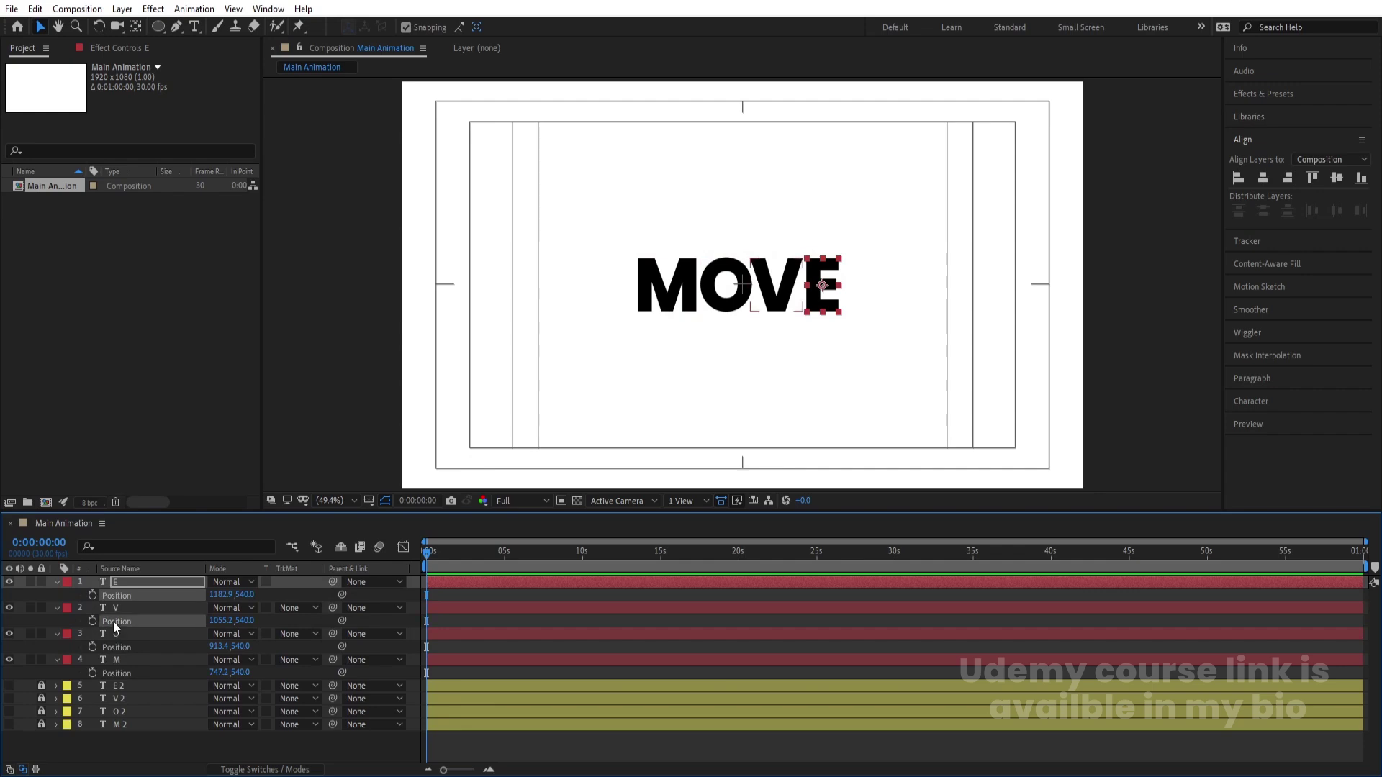
shift+click(116, 646)
shift+click(116, 671)
right_click(117, 671)
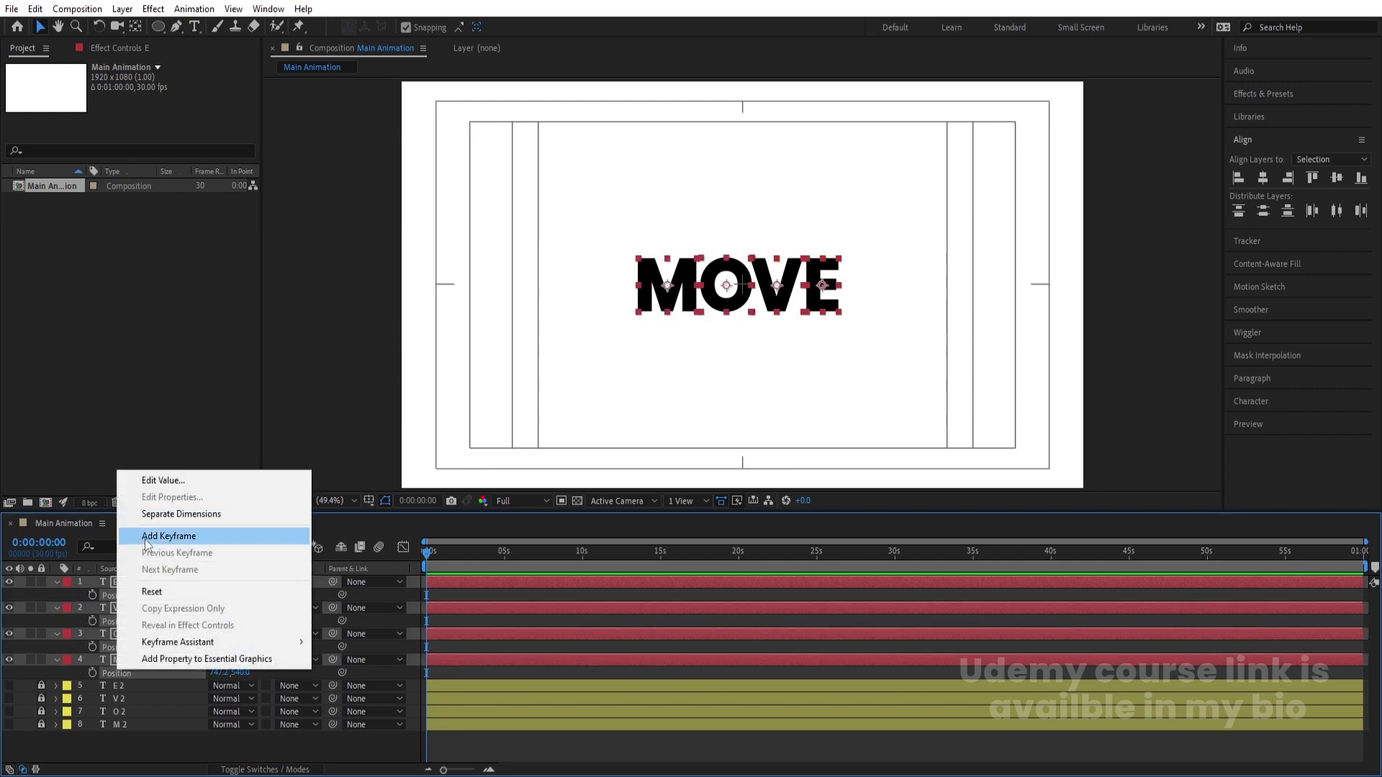
click(176, 513)
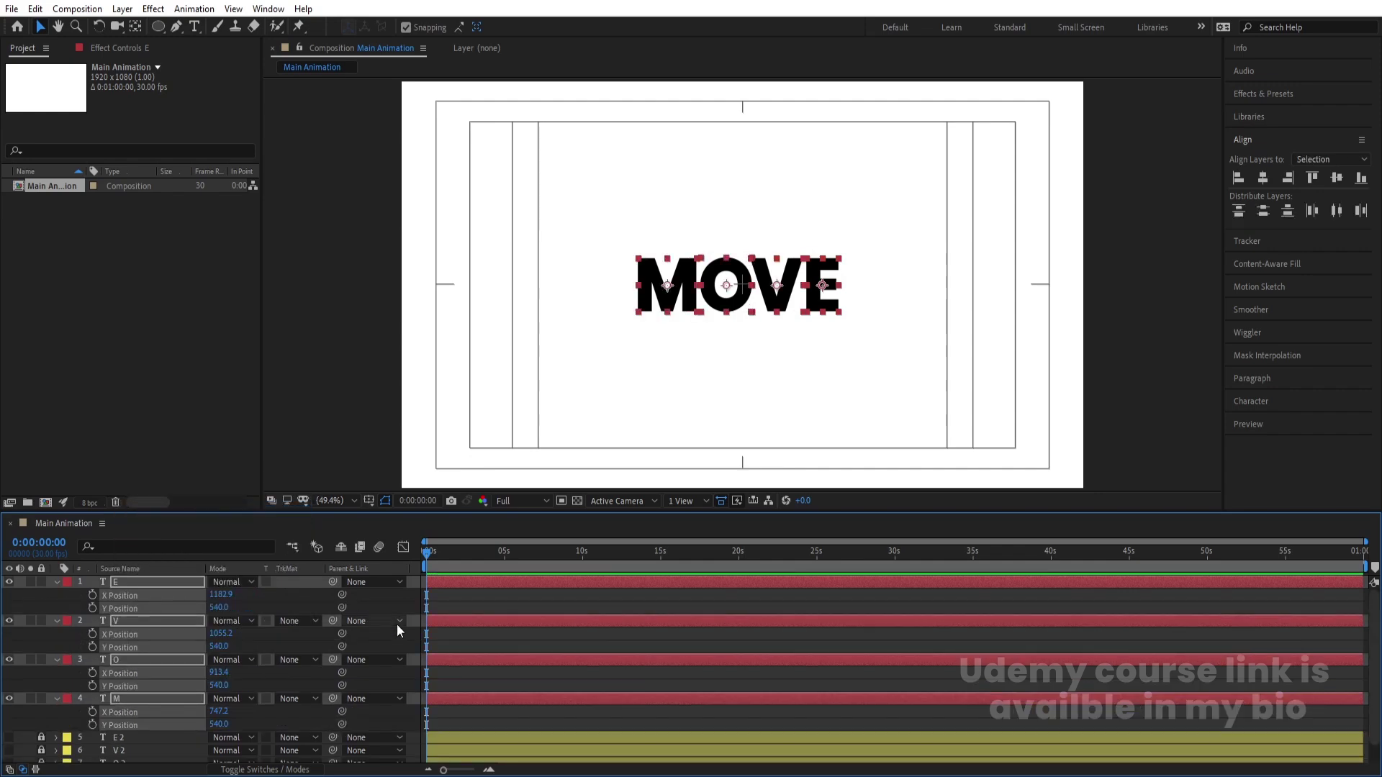
Set X and Y Position keyframes on all letters at 1:00 and at 0:00.
key(equal)
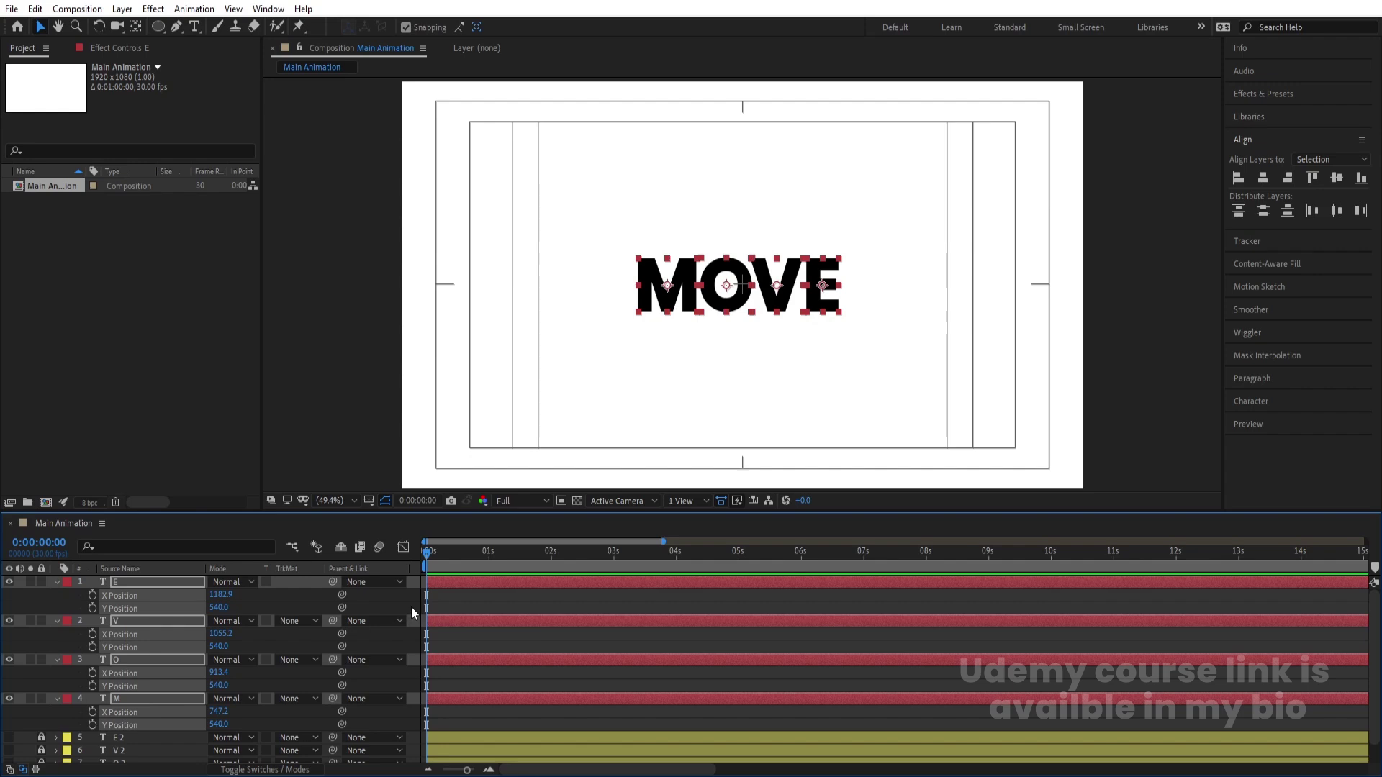
key(space)
key(space)
key(equal)
click(551, 556)
click(90, 595)
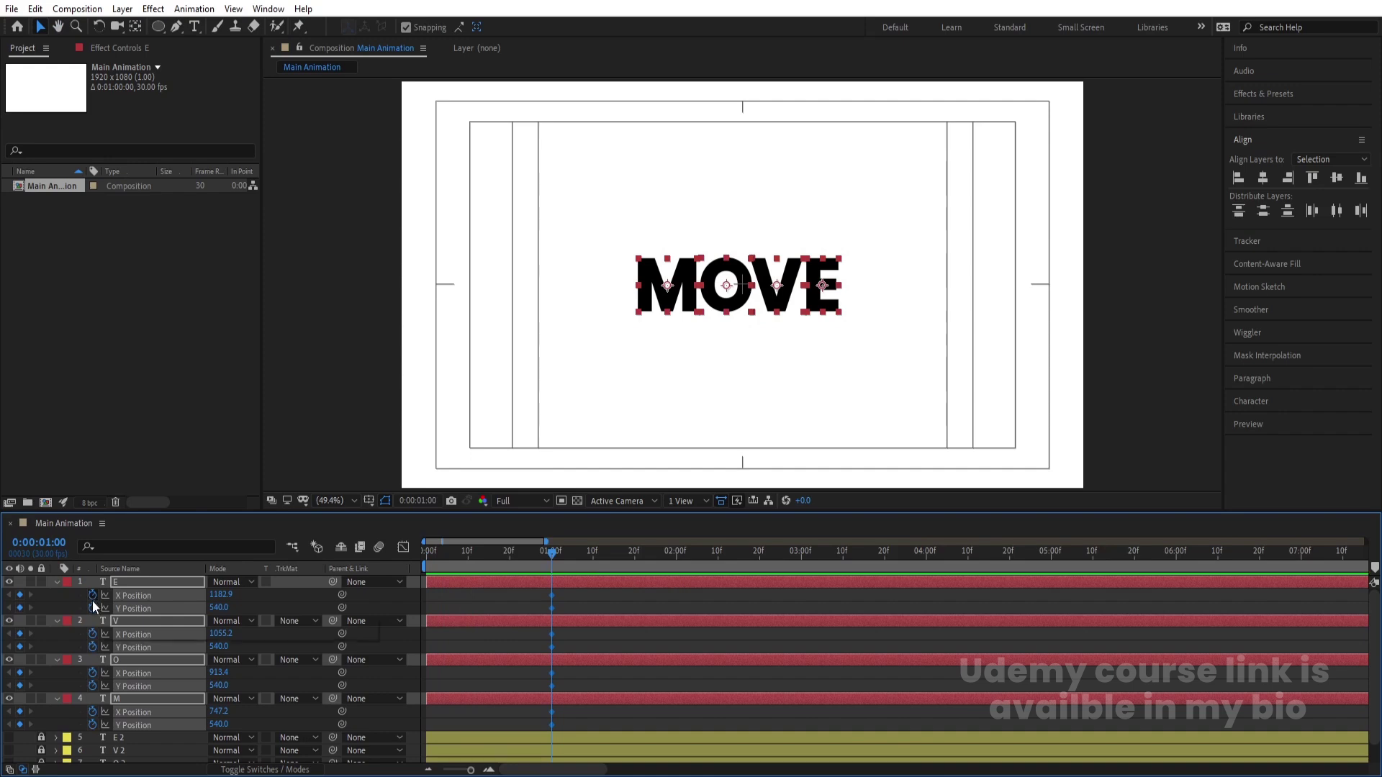
drag(439, 552, 368, 554)
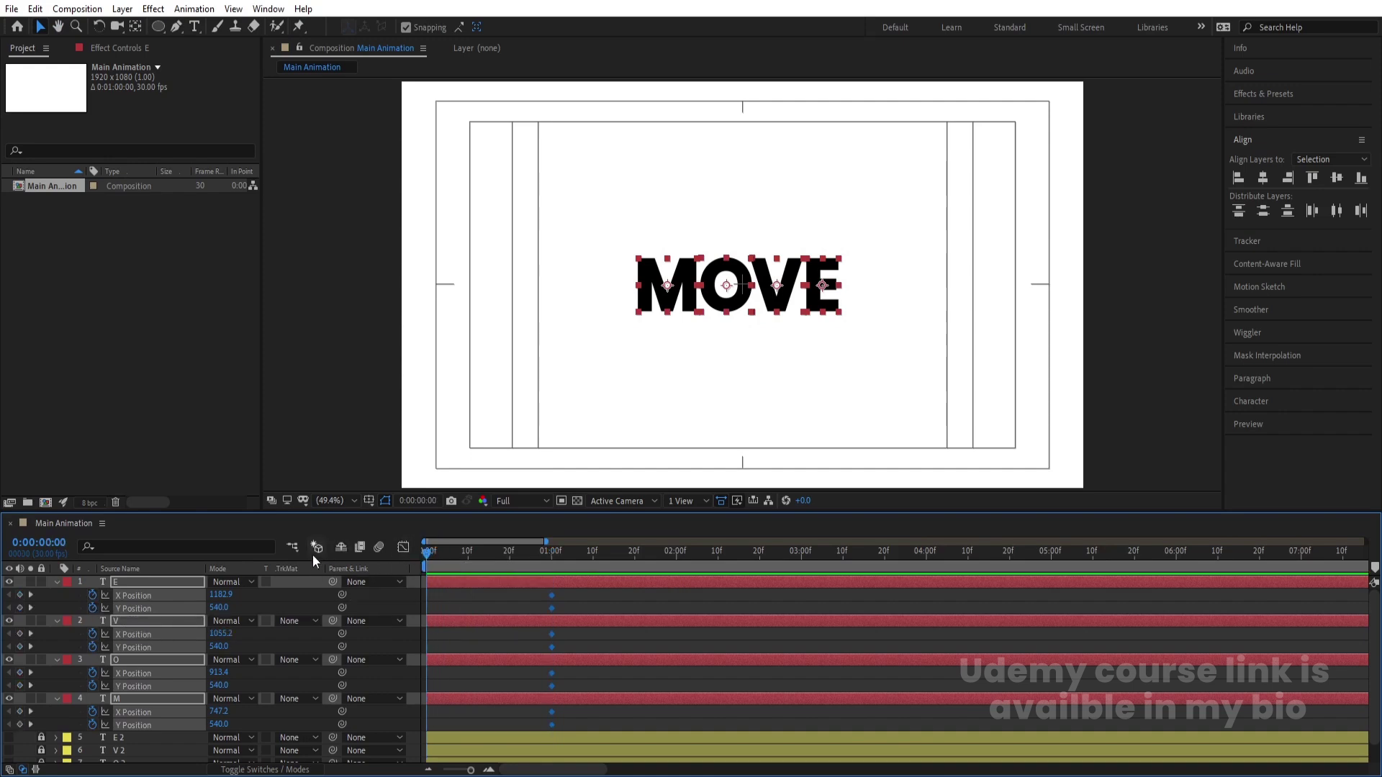
click(19, 595)
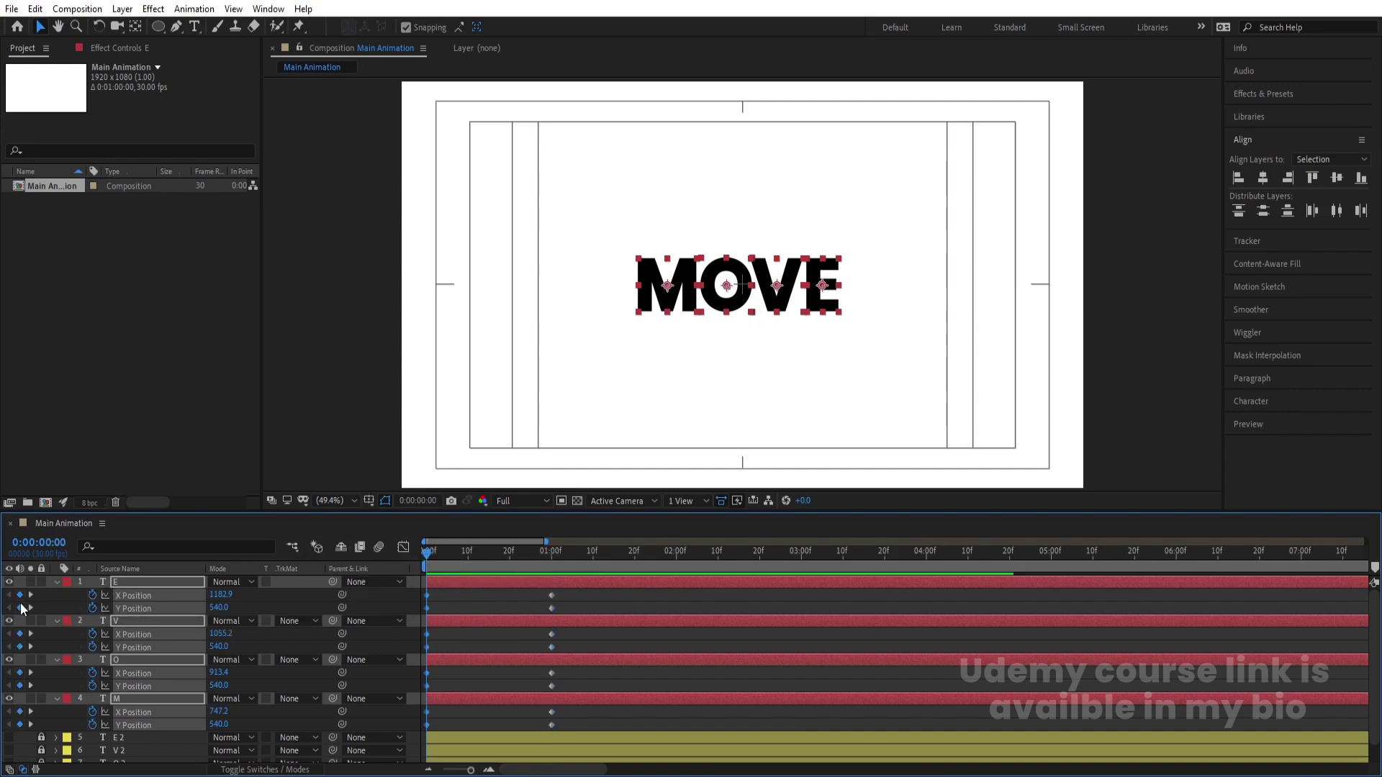
Enable Scale keyframes on all four letters and display all their keyed properties.
key(s)
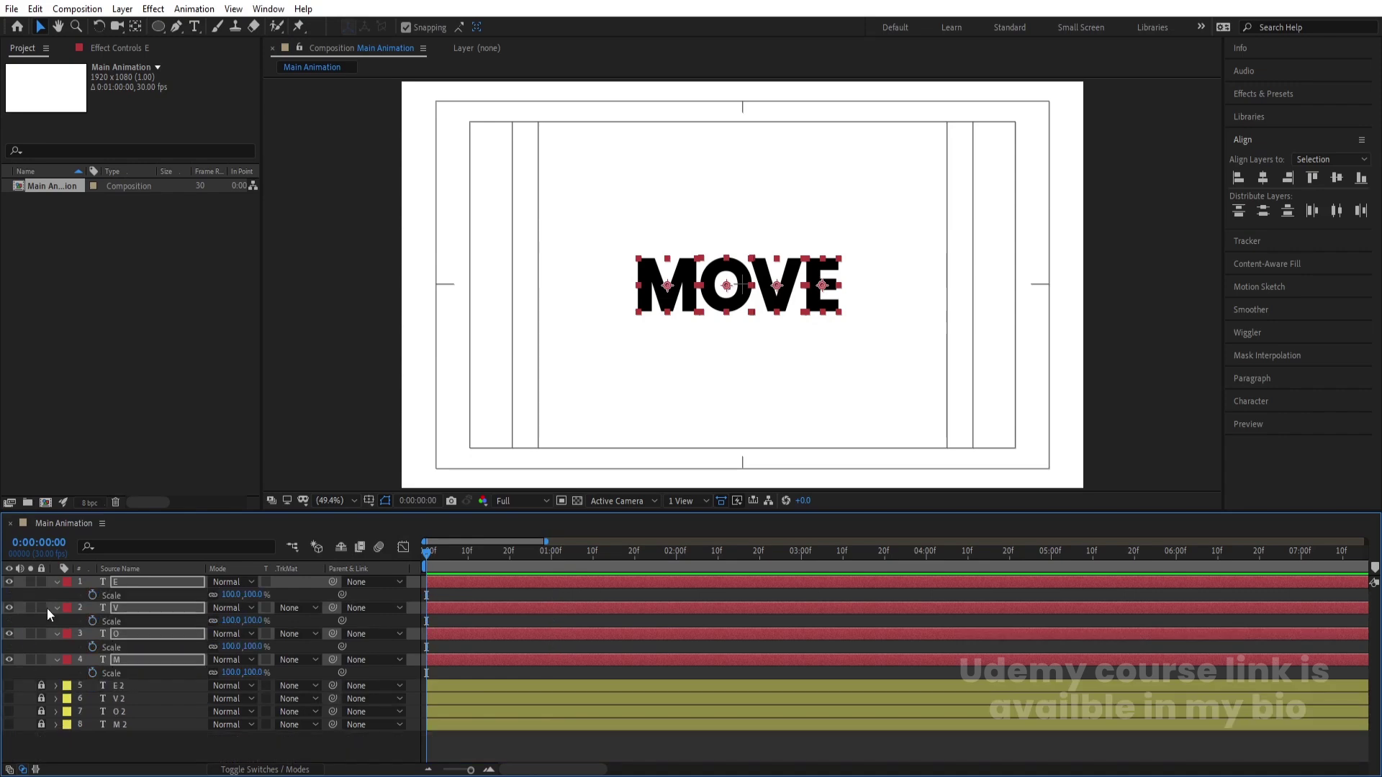
click(93, 594)
key(u)
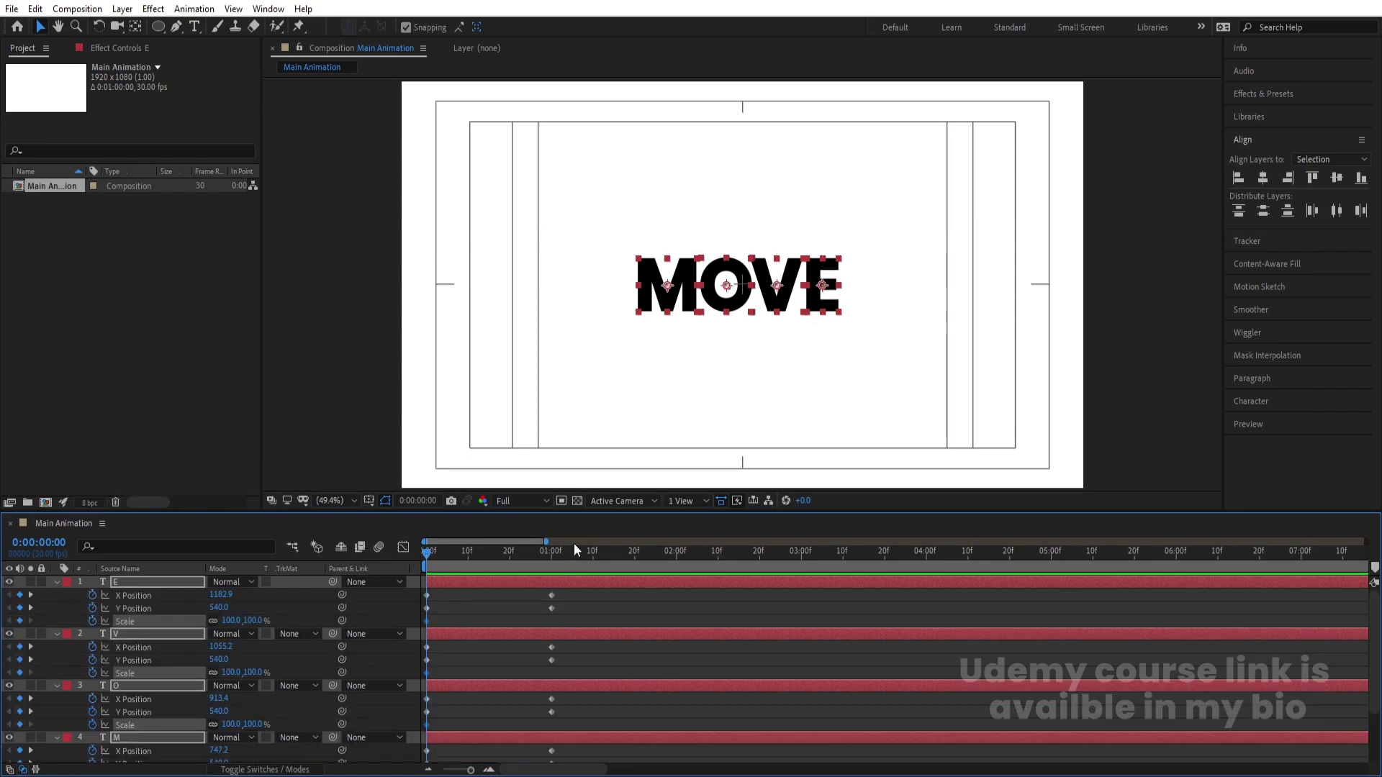
drag(539, 551, 551, 551)
key(Home)
At 0:00 set Scale to 10% and stack the letters to the left, then preview.
click(231, 619)
key(Return)
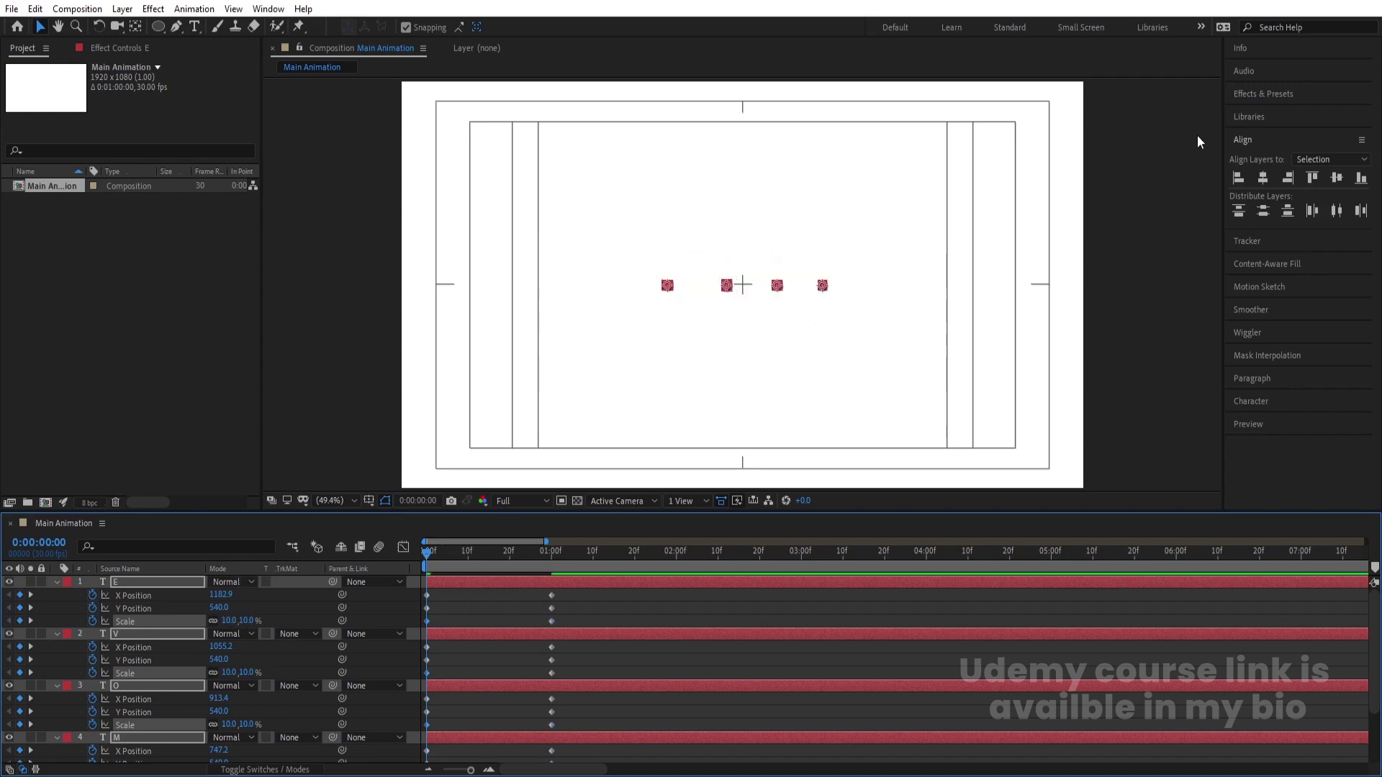
click(1262, 180)
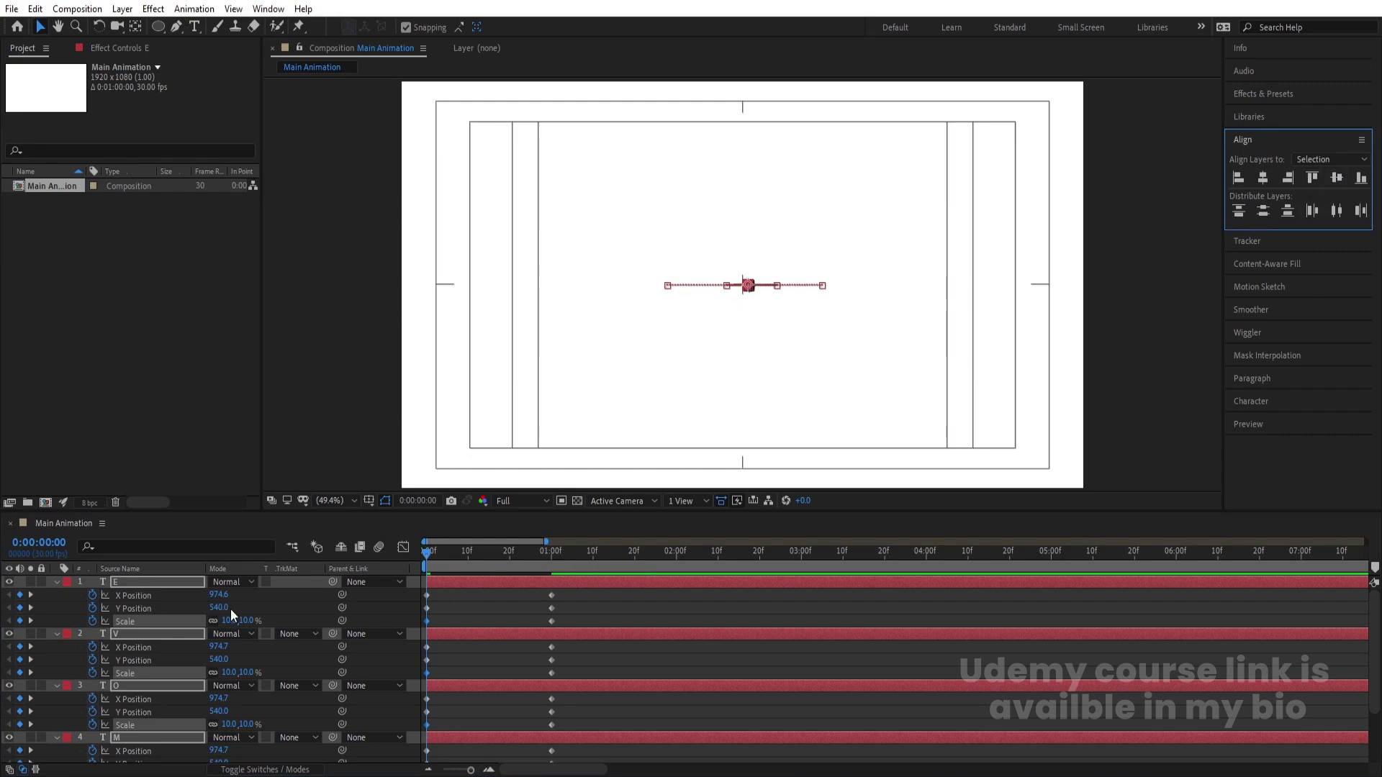
drag(225, 602, 4, 595)
key(space)
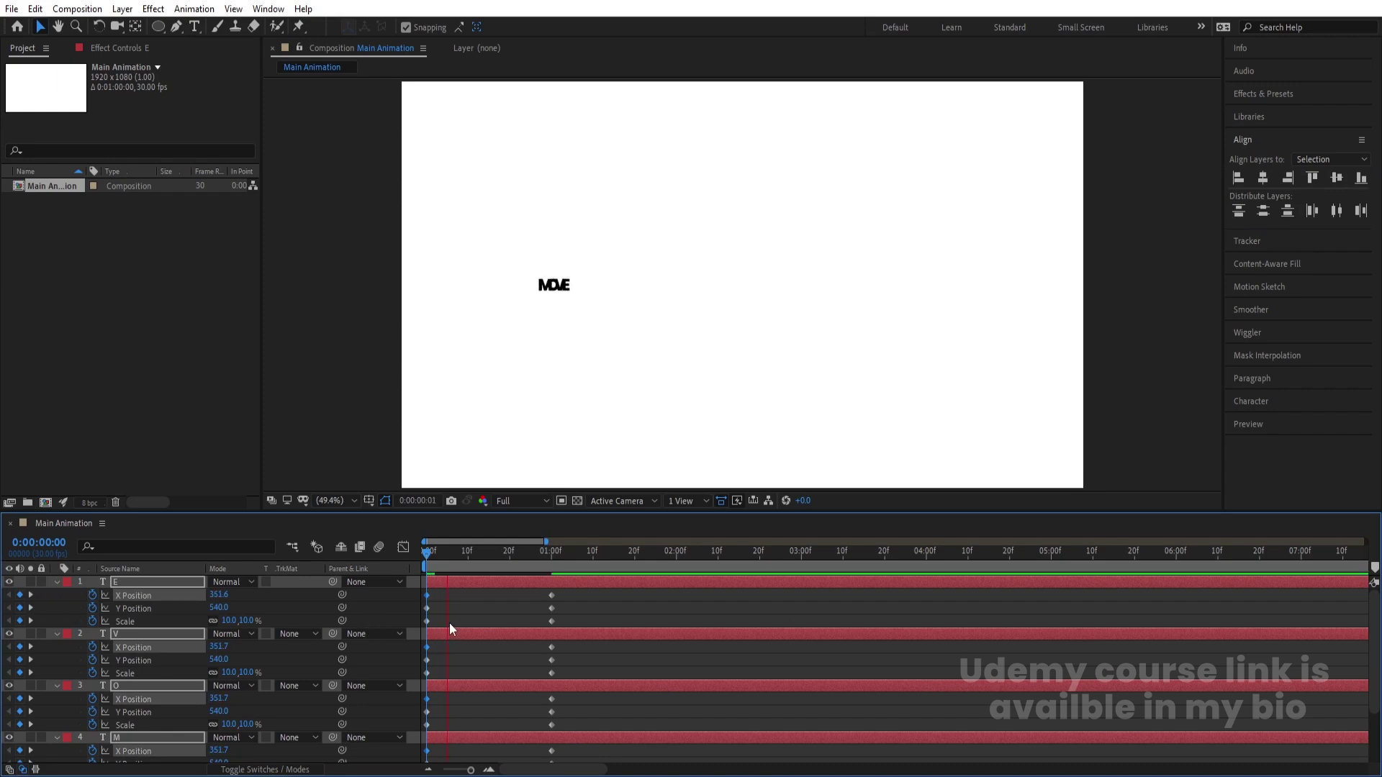
key(space)
click(494, 551)
Raise the letters at frame 15 to form an arc and filter properties to Y Position.
drag(494, 551, 487, 552)
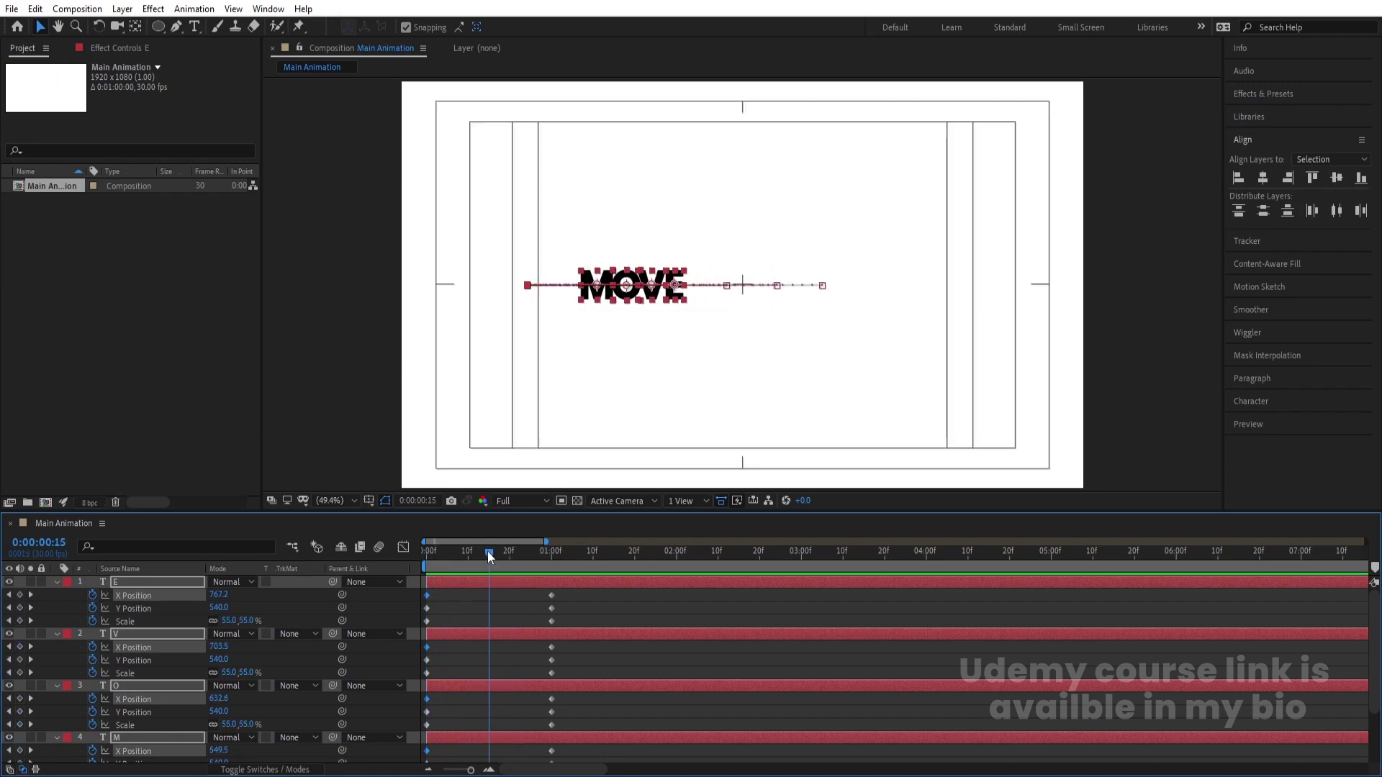
drag(208, 609, 129, 609)
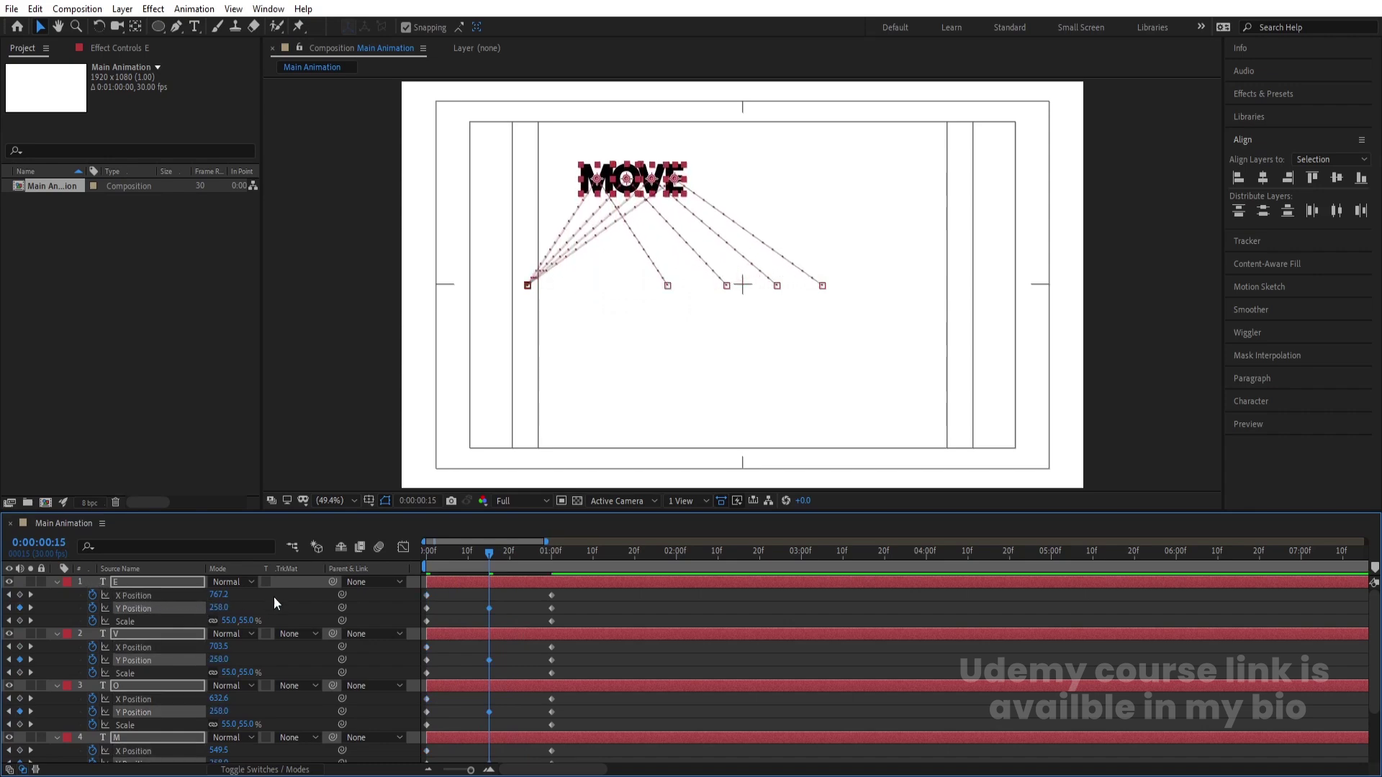
click(128, 543)
text(y)
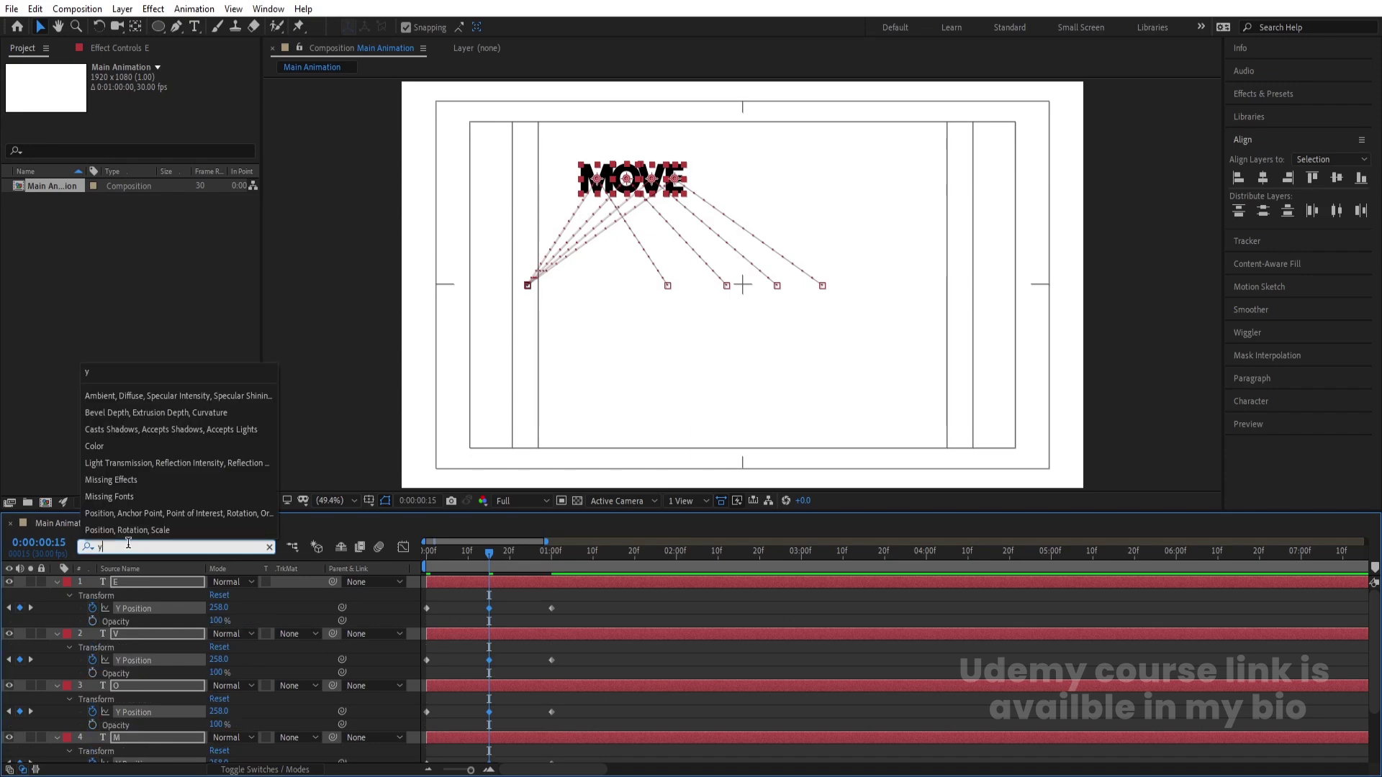
click(521, 603)
scroll(521, 602, down, 4)
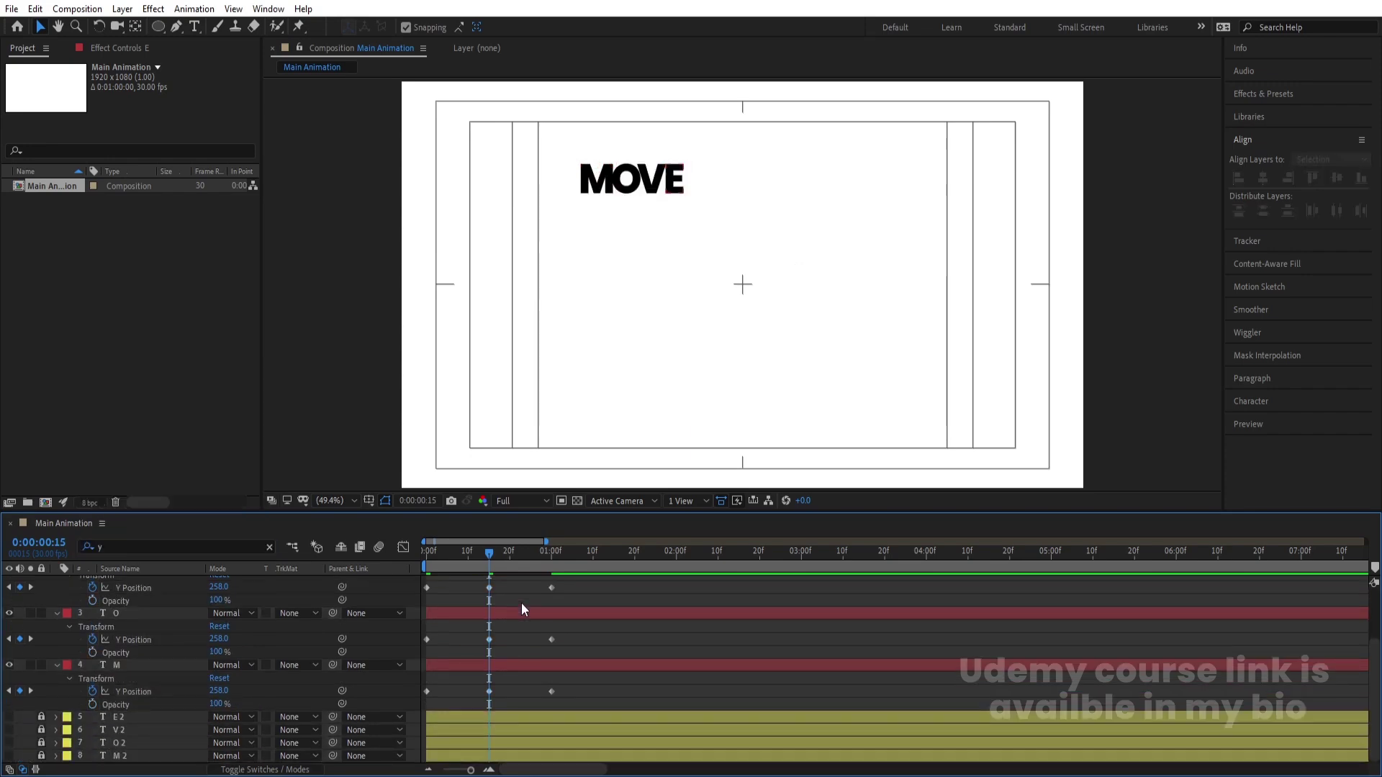
Key Y Position 540 on M, O, V, E at 1:10 and lift them to 488 at 1:05.
drag(552, 574, 593, 568)
click(20, 691)
click(19, 639)
click(19, 587)
scroll(32, 576, up, 2)
click(20, 608)
click(572, 551)
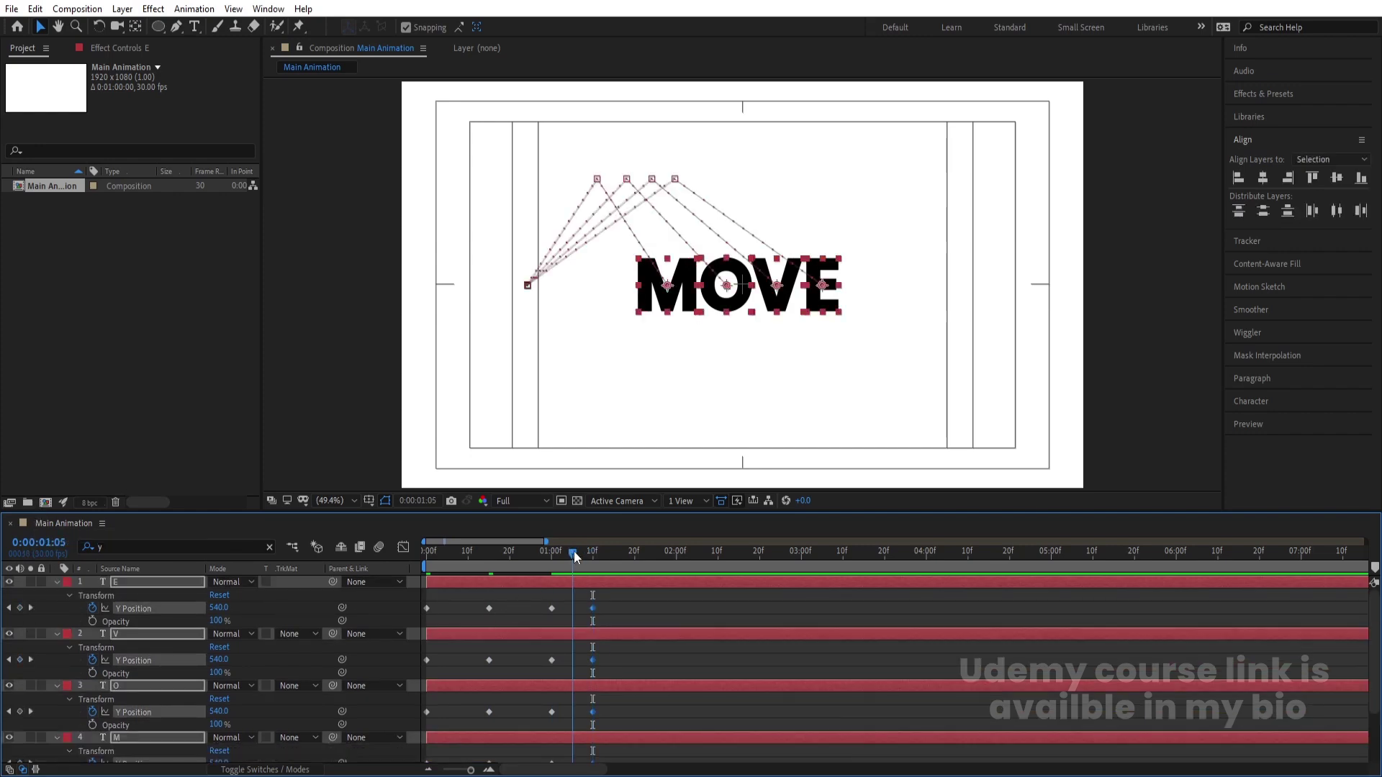
drag(222, 610, 180, 607)
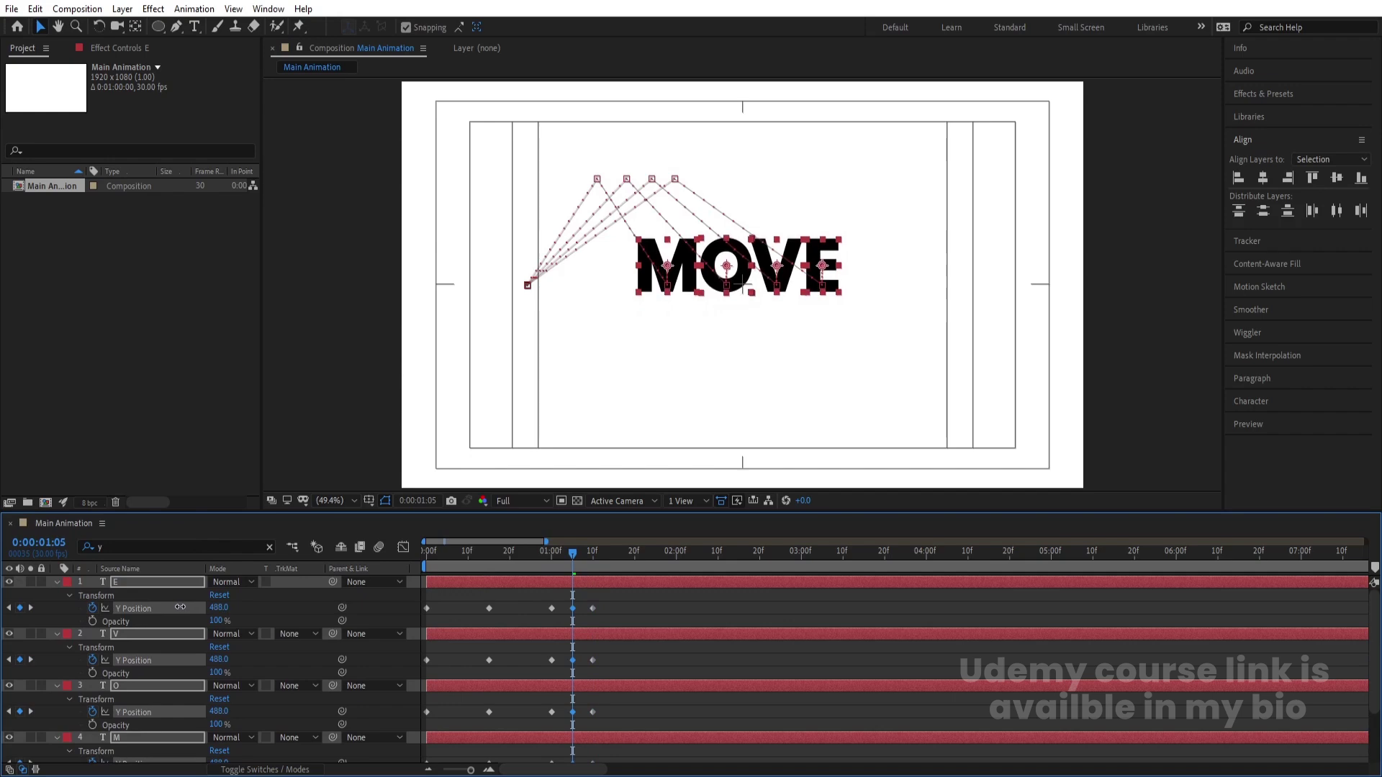
Apply Easy Ease to all Y Position keyframes and view them in the Graph Editor.
drag(642, 598, 428, 752)
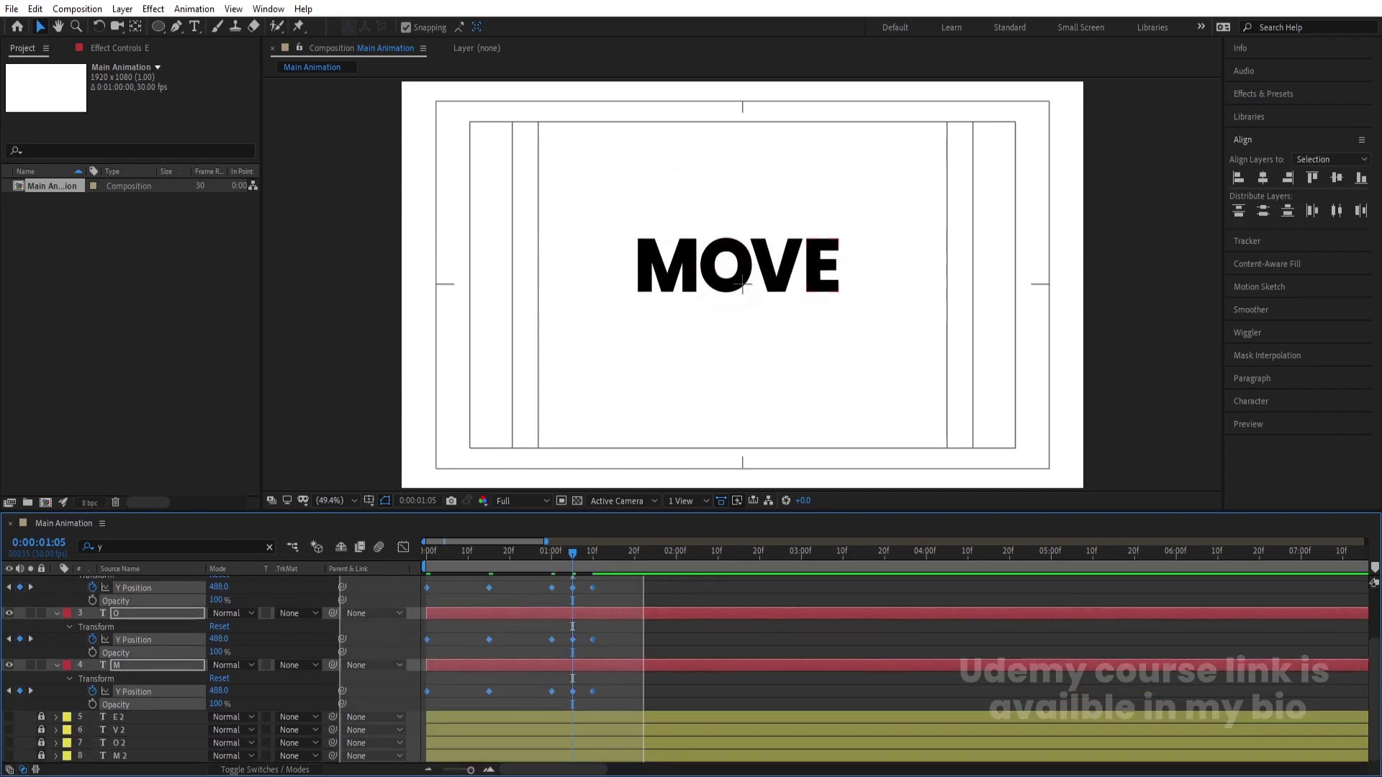
key(F9)
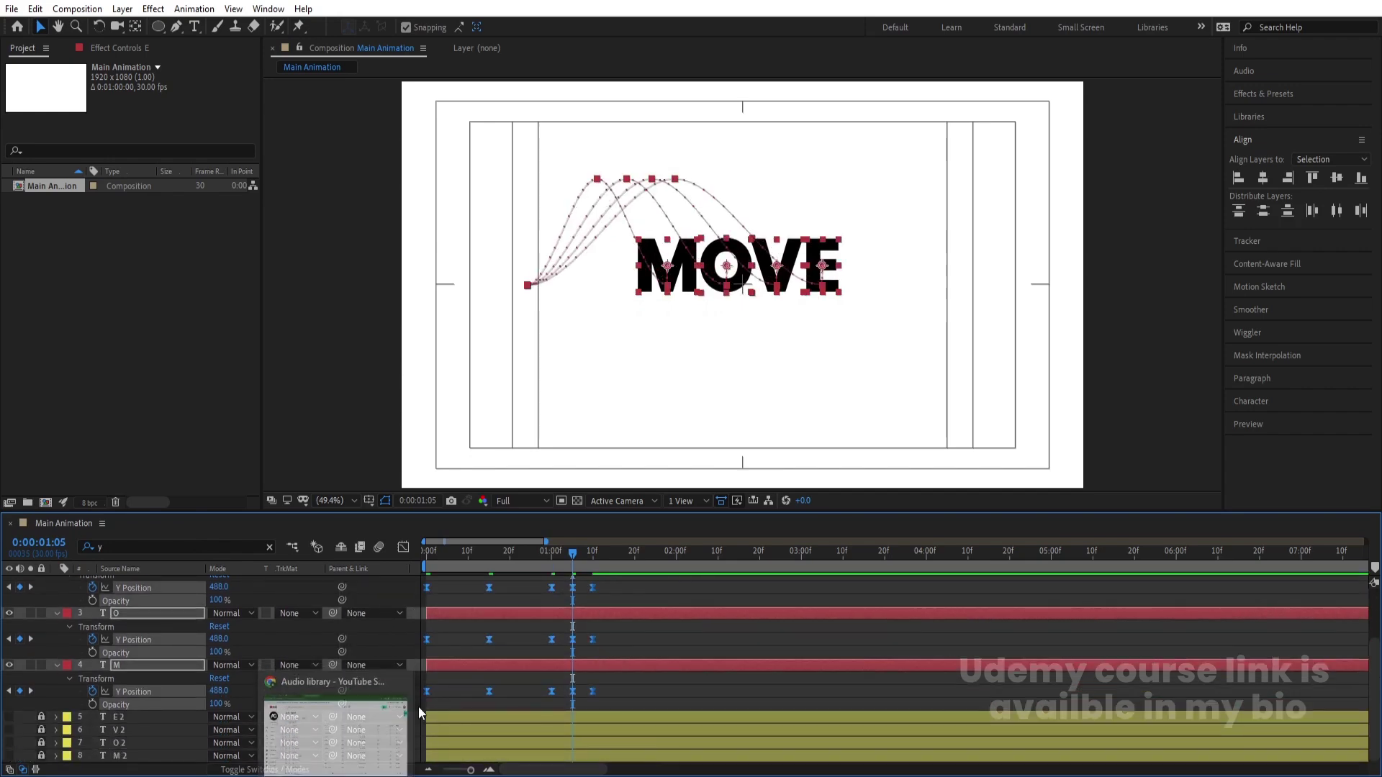
click(404, 548)
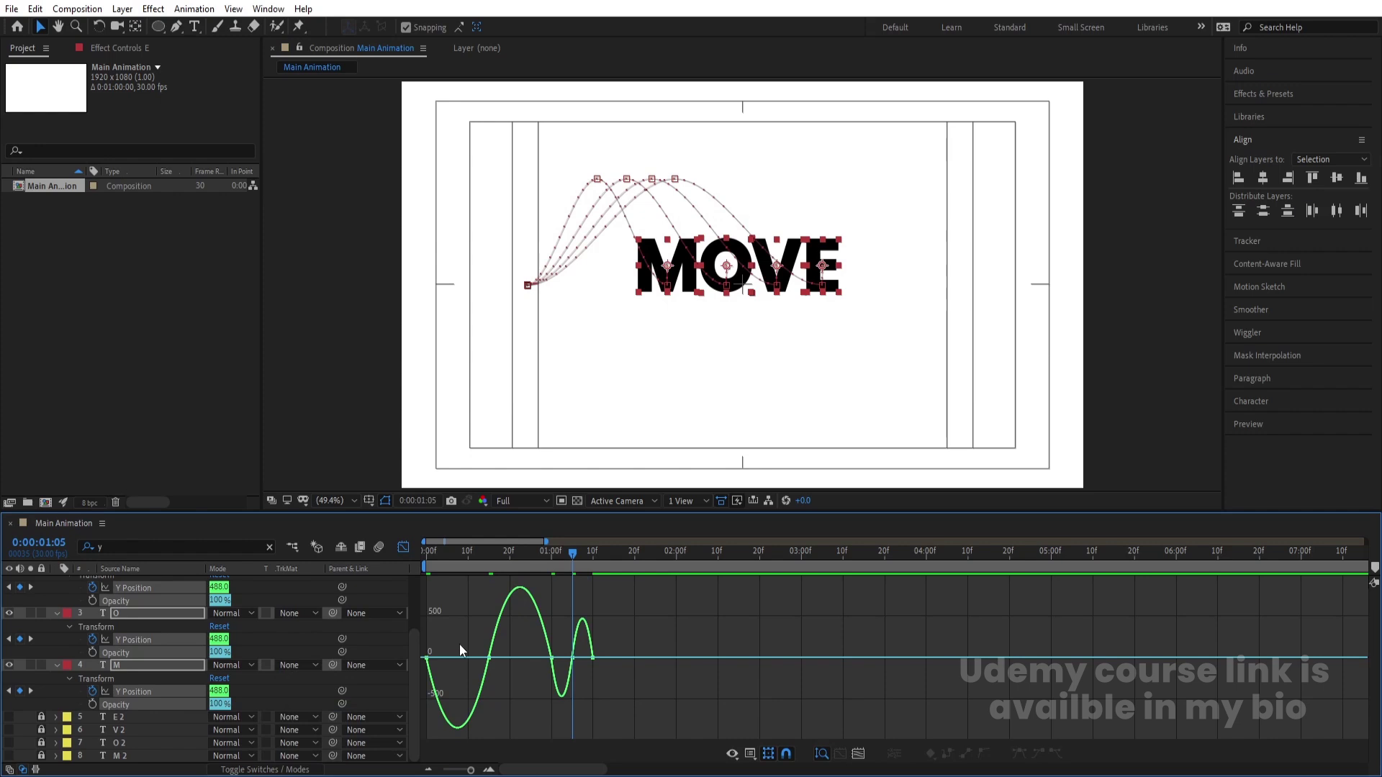
drag(467, 548, 331, 543)
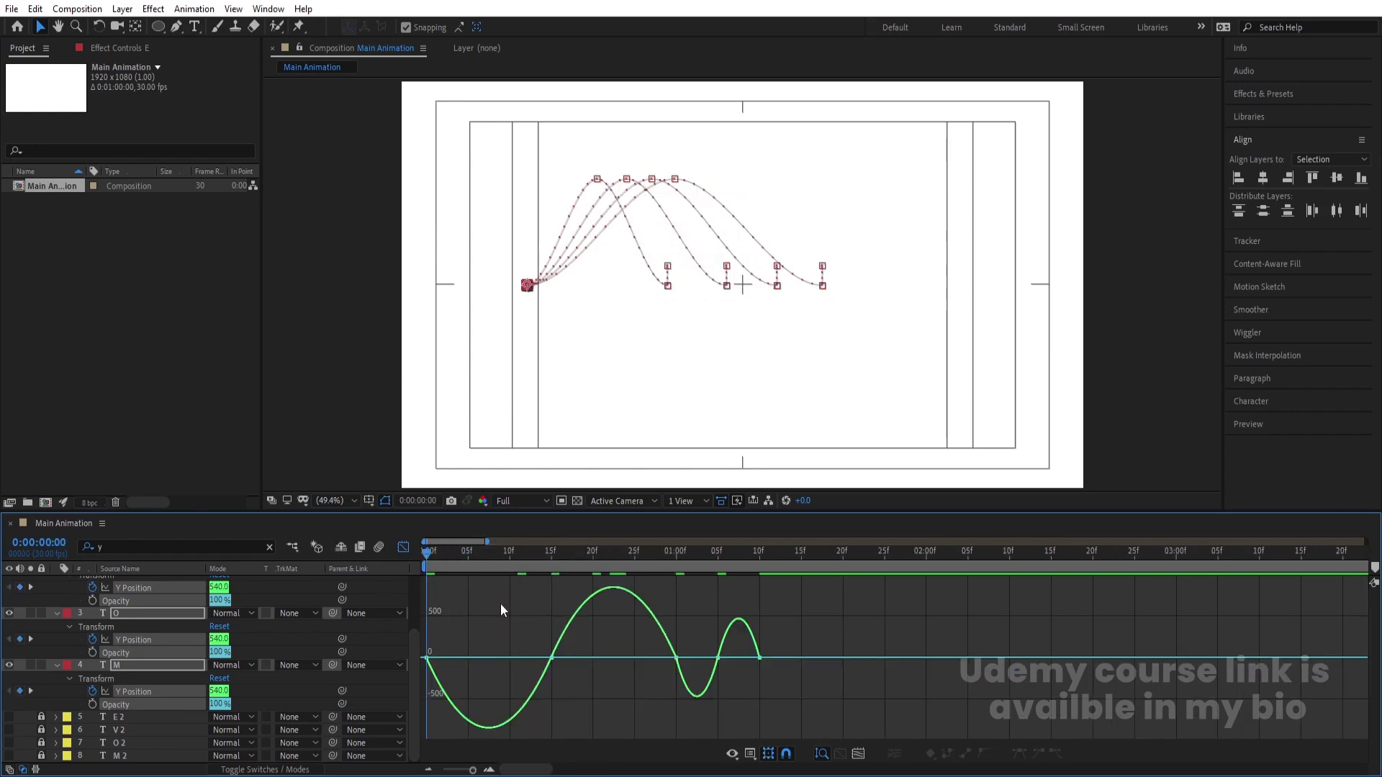
Reshape the Y Position curve with a flatter 15f keyframe and a taller arc peak.
drag(567, 684, 463, 654)
drag(573, 627, 648, 683)
drag(505, 605, 390, 688)
drag(460, 657, 433, 659)
drag(711, 615, 670, 651)
key(space)
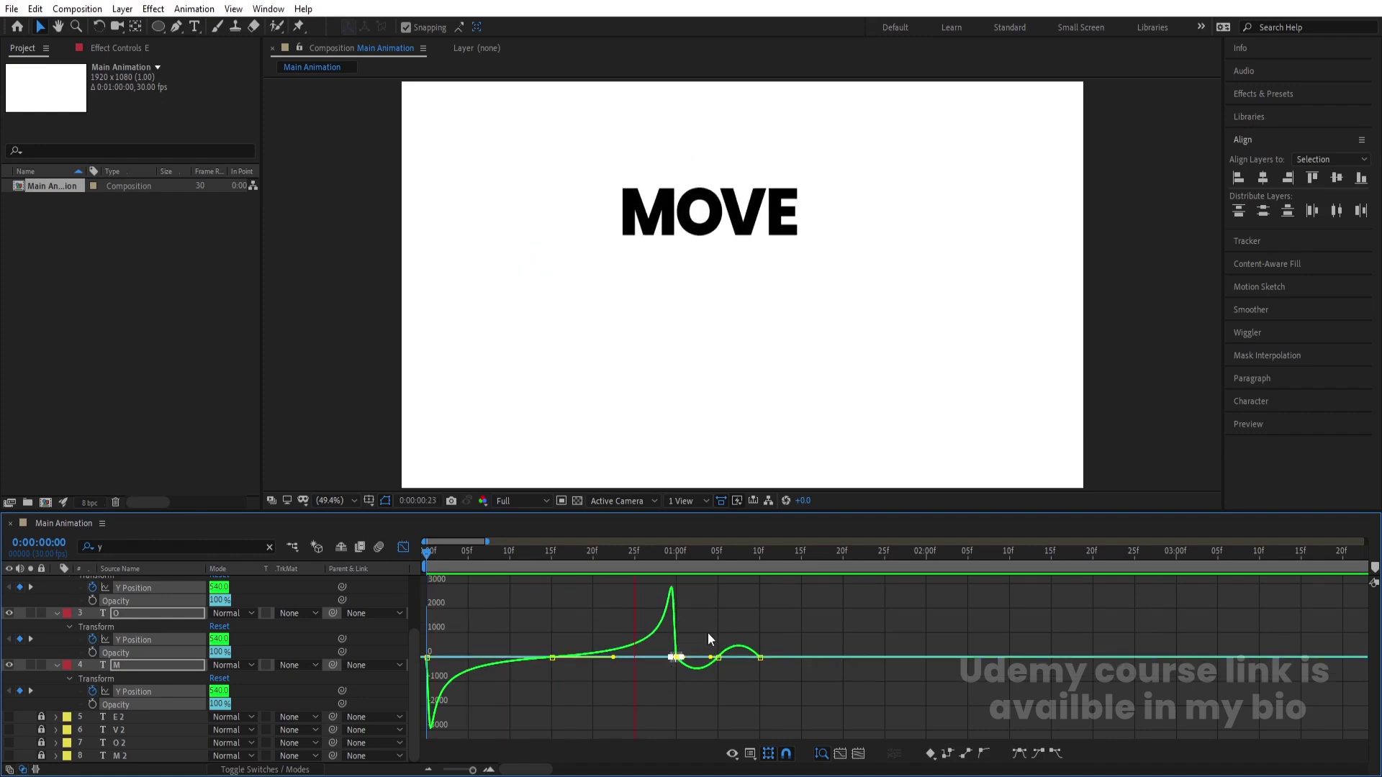
key(space)
Deepen the dip after landing and sharpen the final bounce peak, then preview from the start.
key(=)
click(792, 708)
key(Num_Lock)
drag(775, 708, 749, 713)
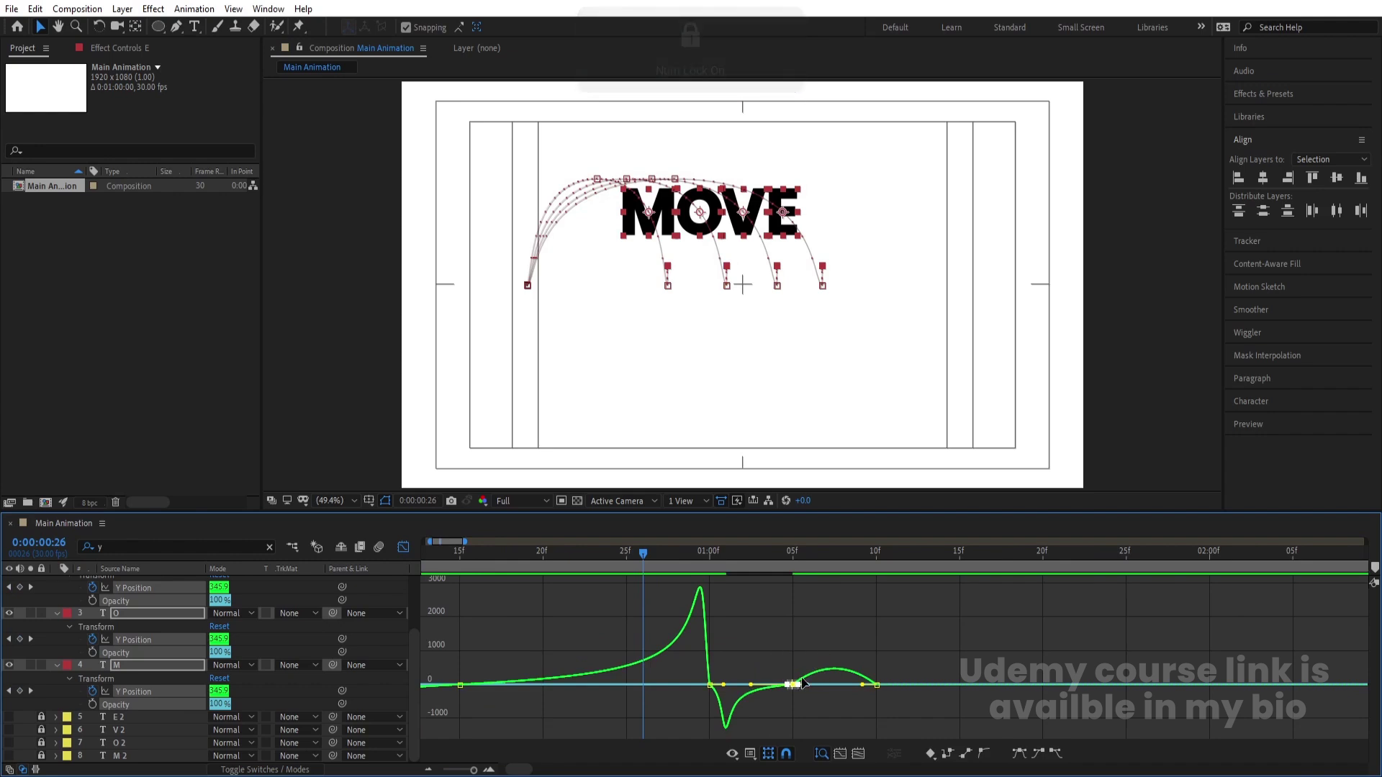
click(709, 684)
drag(724, 689, 719, 692)
click(857, 698)
click(875, 681)
drag(875, 681, 872, 685)
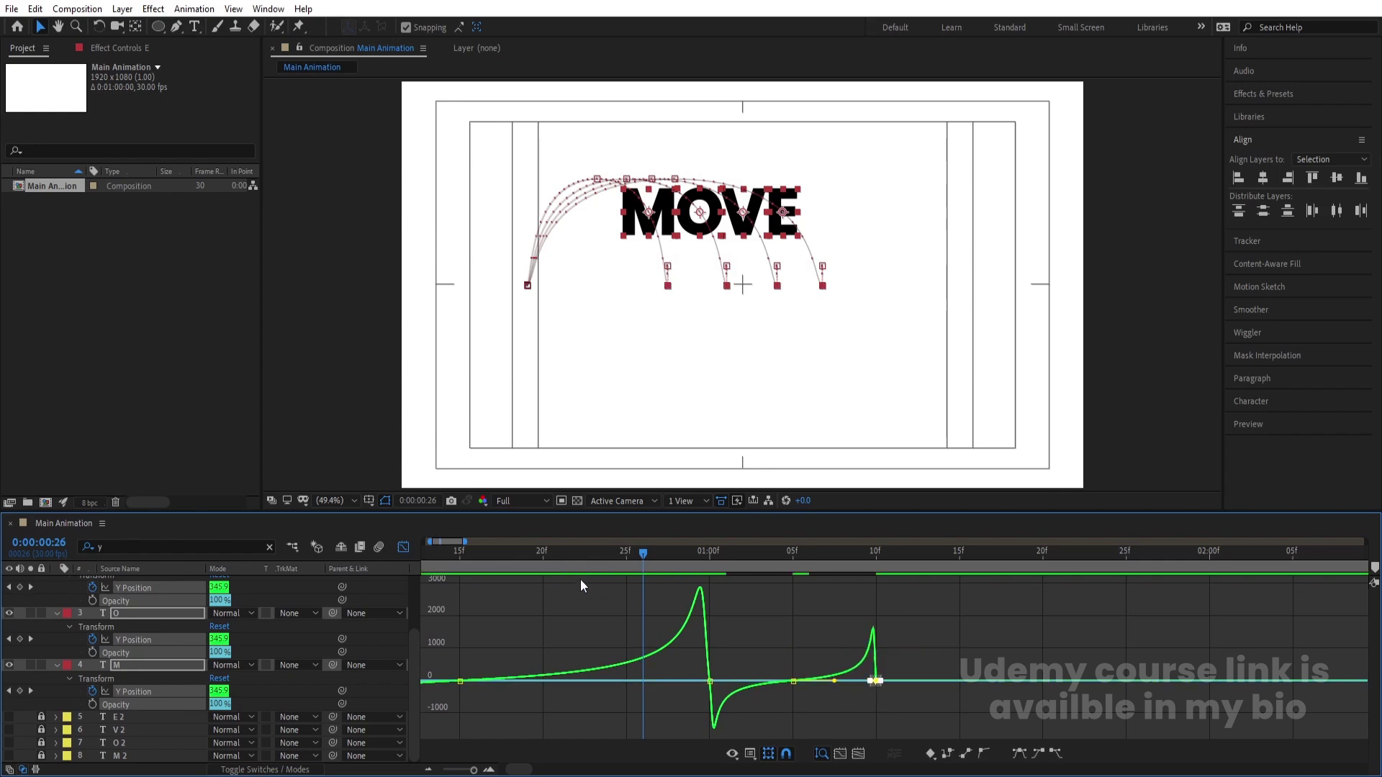
key(Home)
key(space)
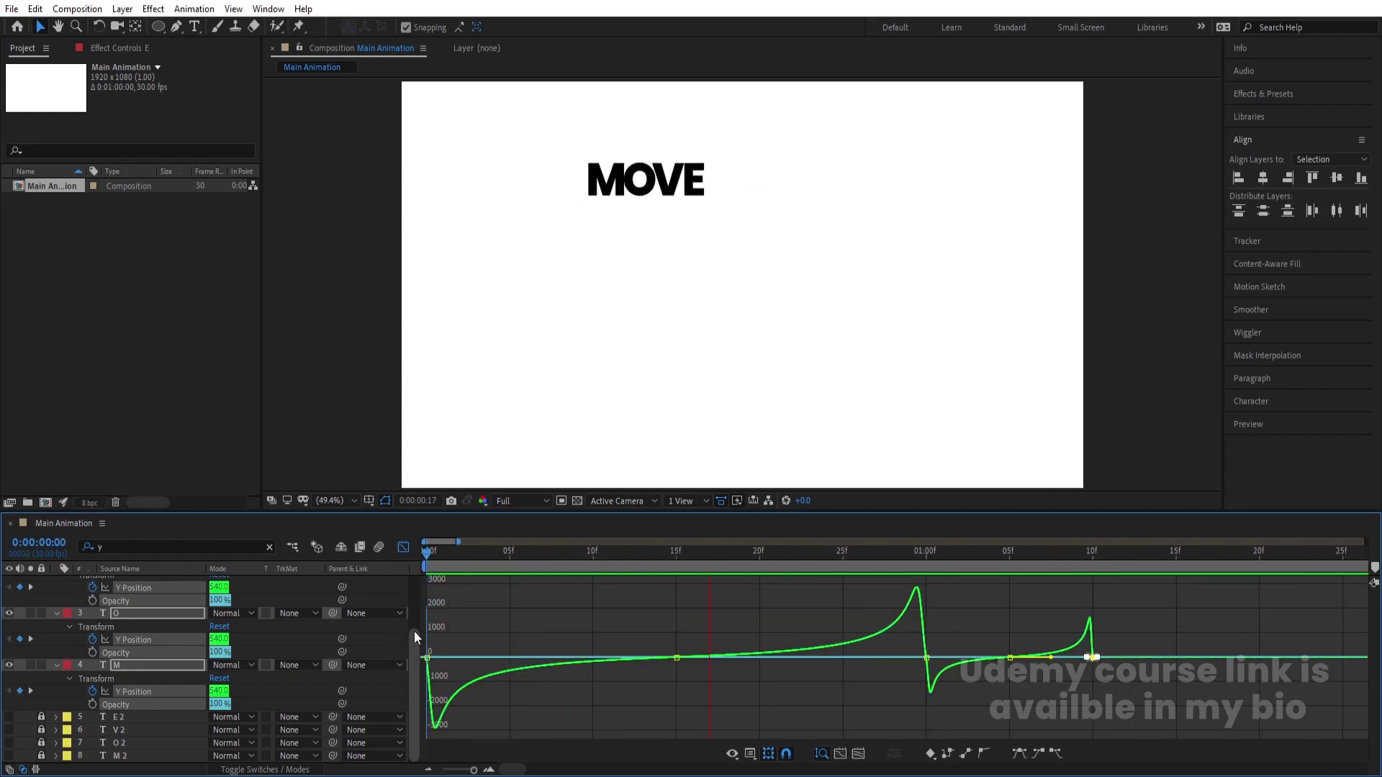
key(space)
Reveal the letters' Rotation and animated properties at the one-second mark.
click(402, 547)
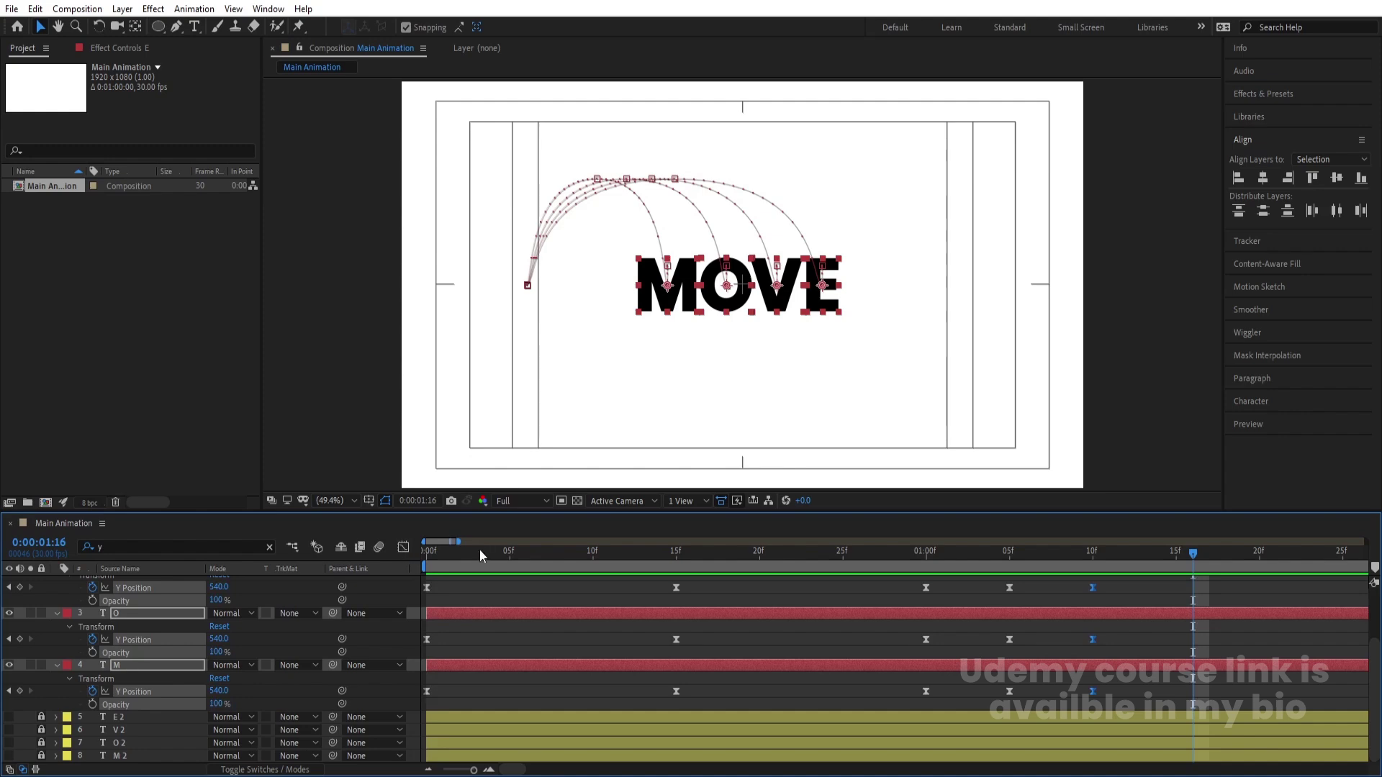
key(r)
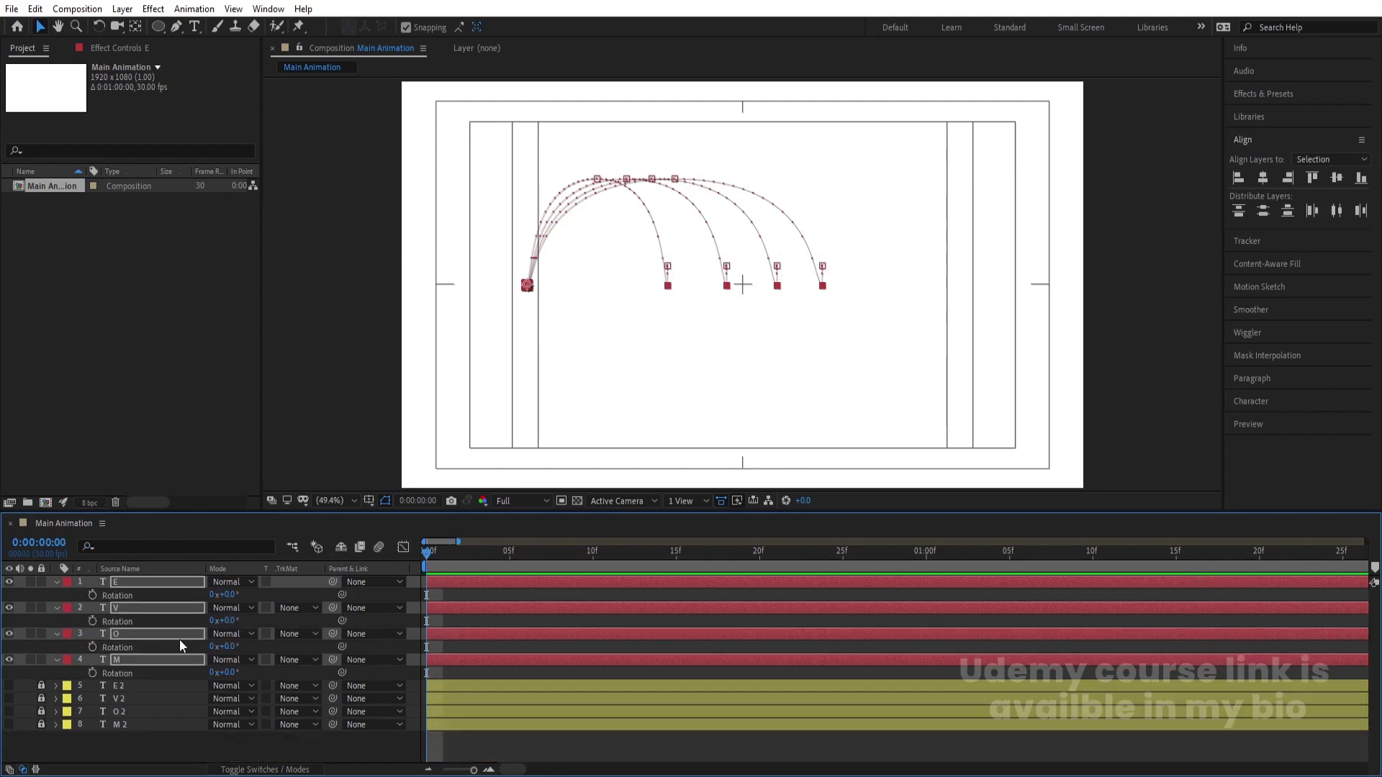
click(94, 595)
key(u)
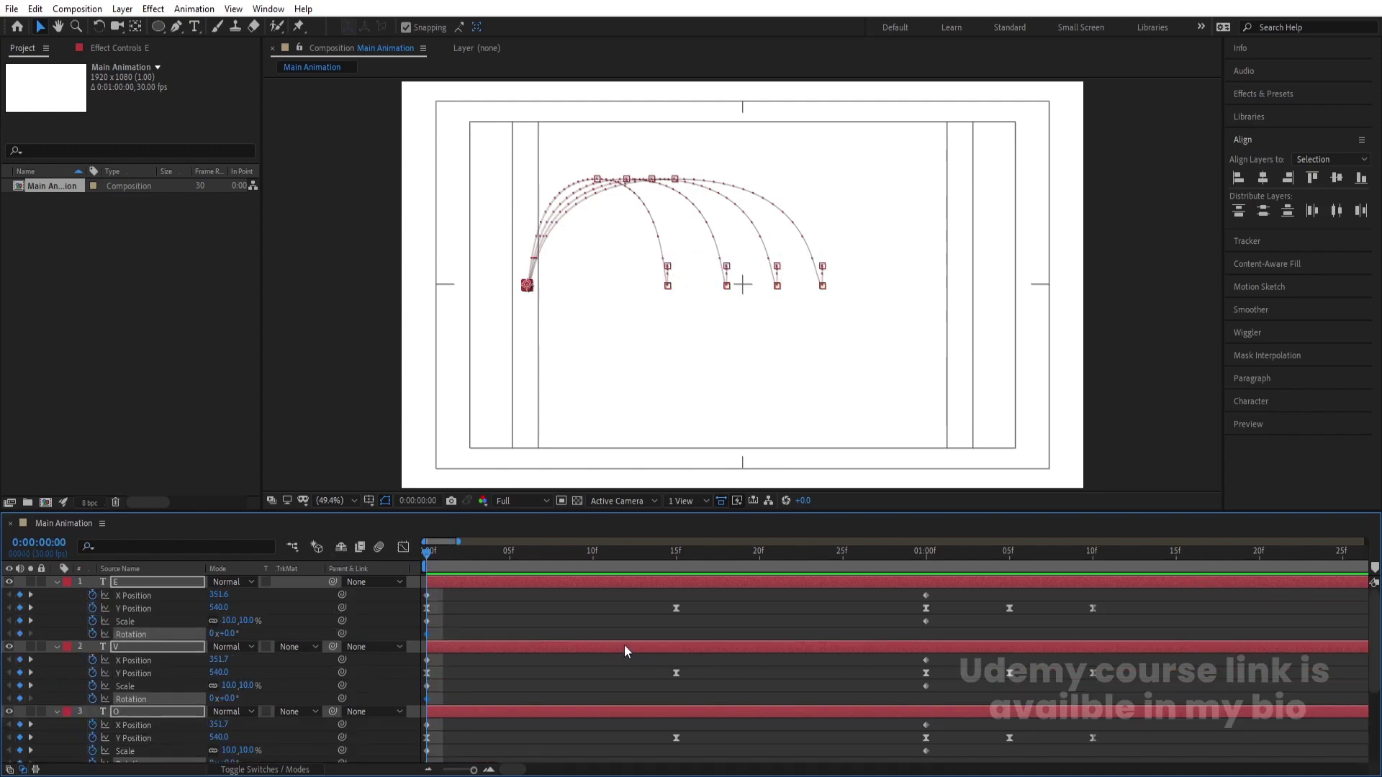
key(minus)
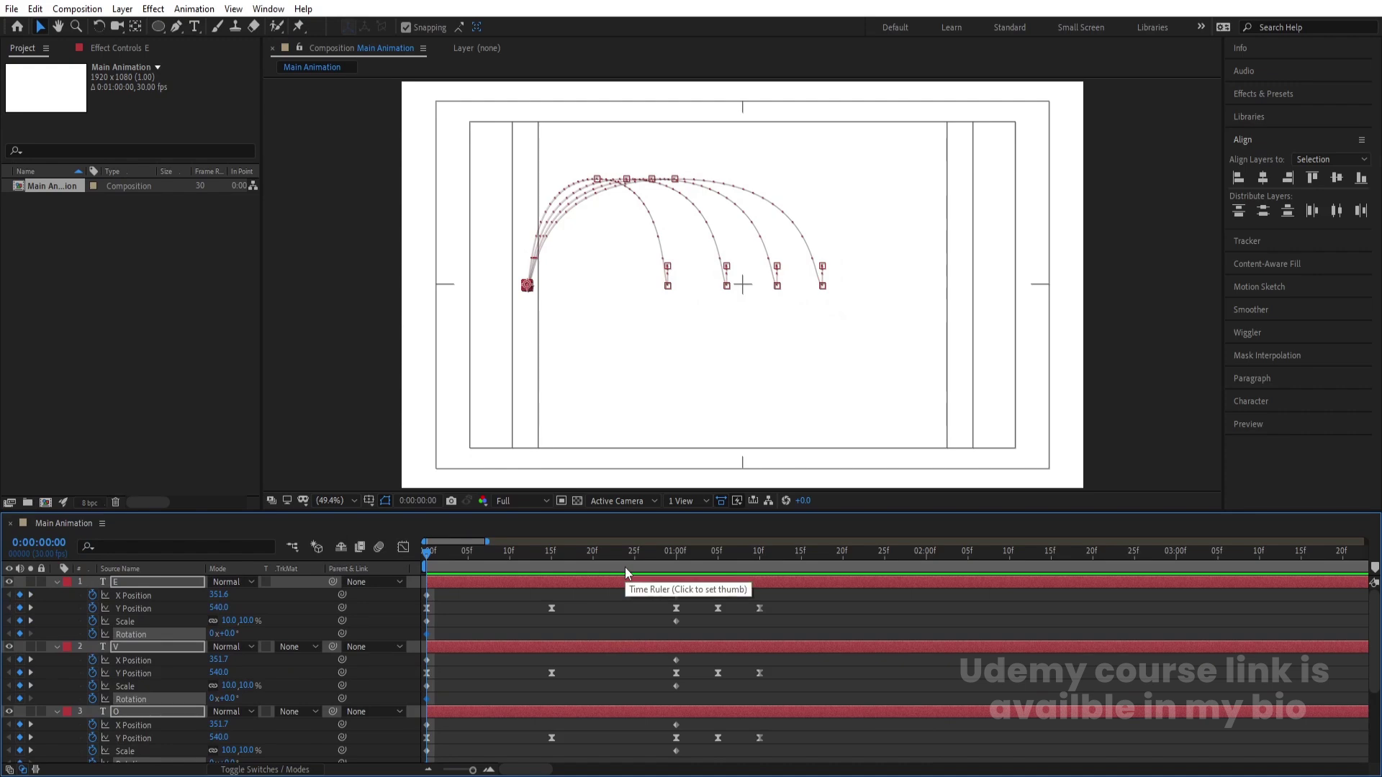
key(k)
key(k)
Set the letters' Rotation to 1 full revolution at 1:00, then return to start and deselect.
click(212, 633)
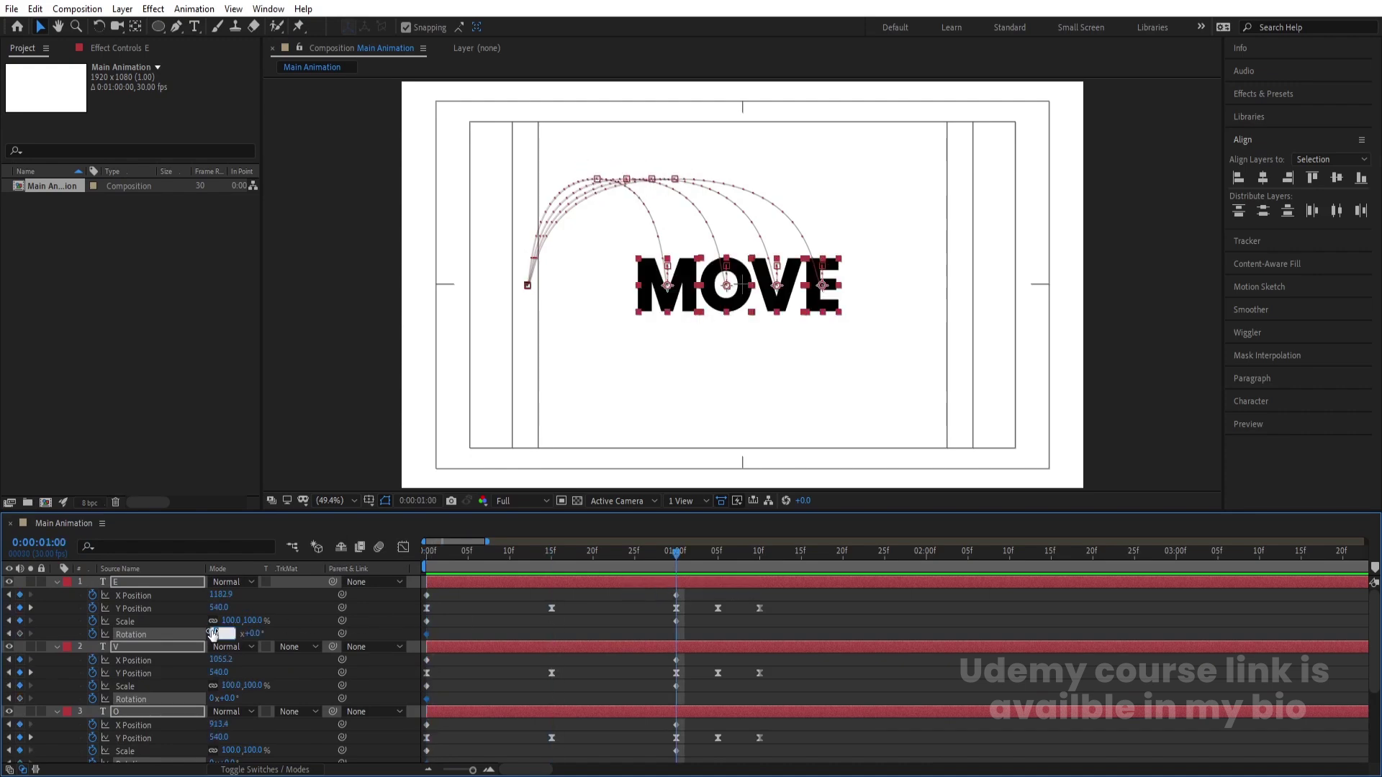
text(1)
key(Return)
click(435, 549)
key(space)
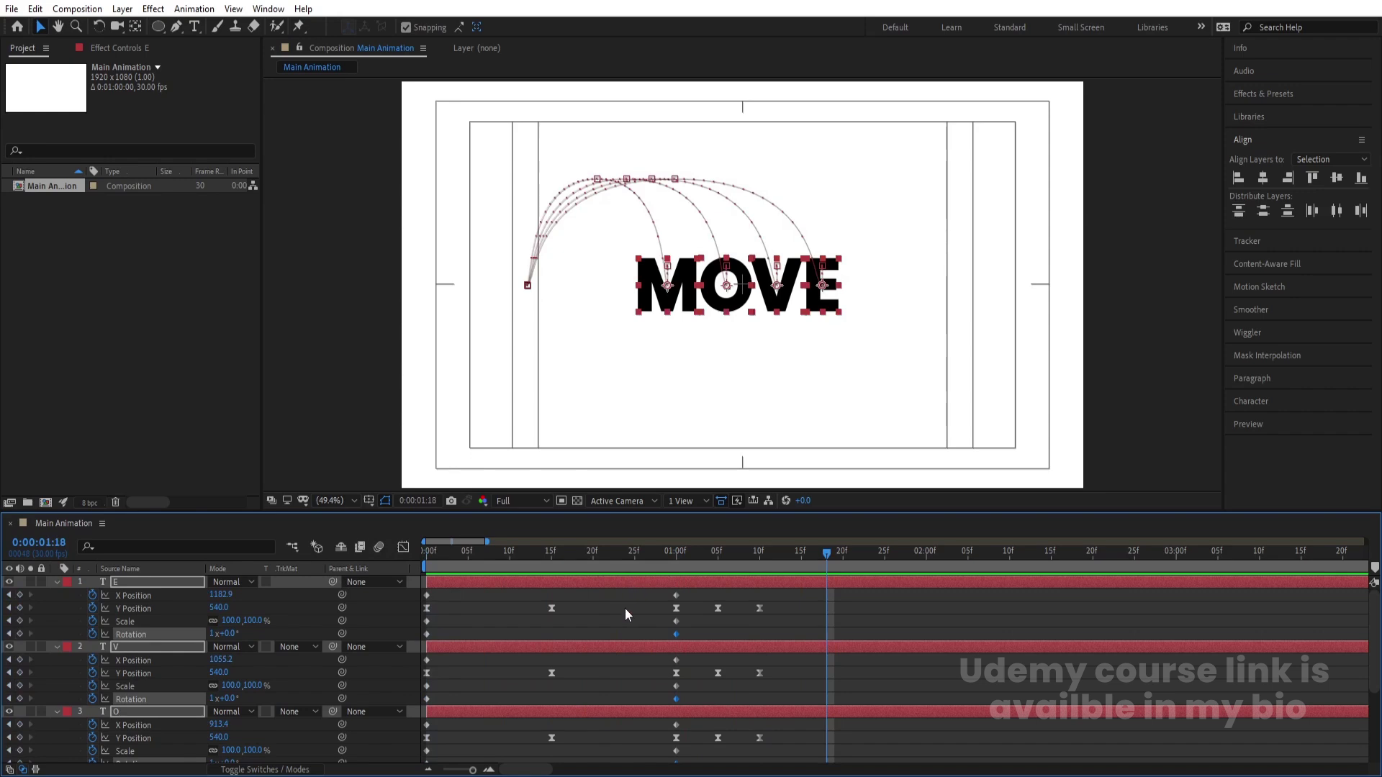
click(624, 607)
Collapse the properties and preview the MOVE animation, ending back at frame zero.
key(u)
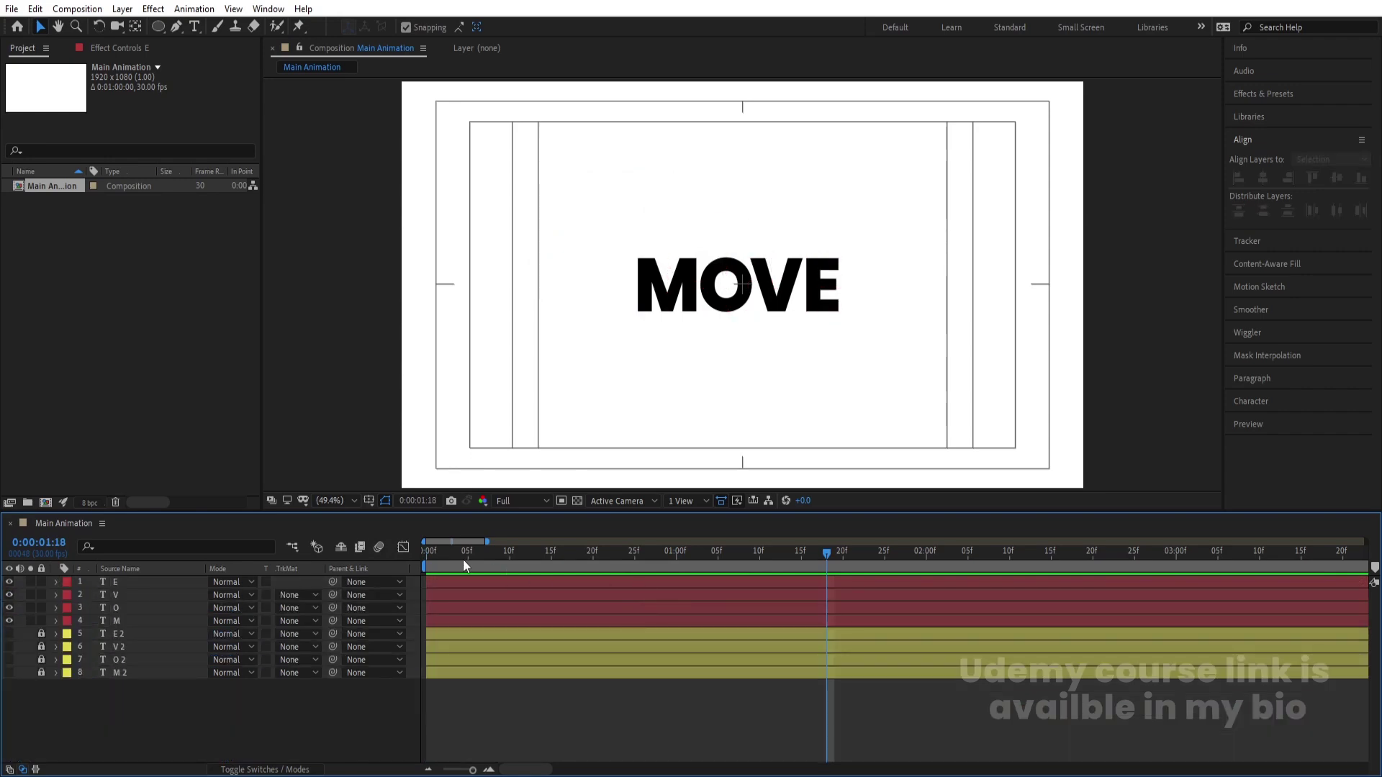
click(424, 554)
key(apostrophe)
key(space)
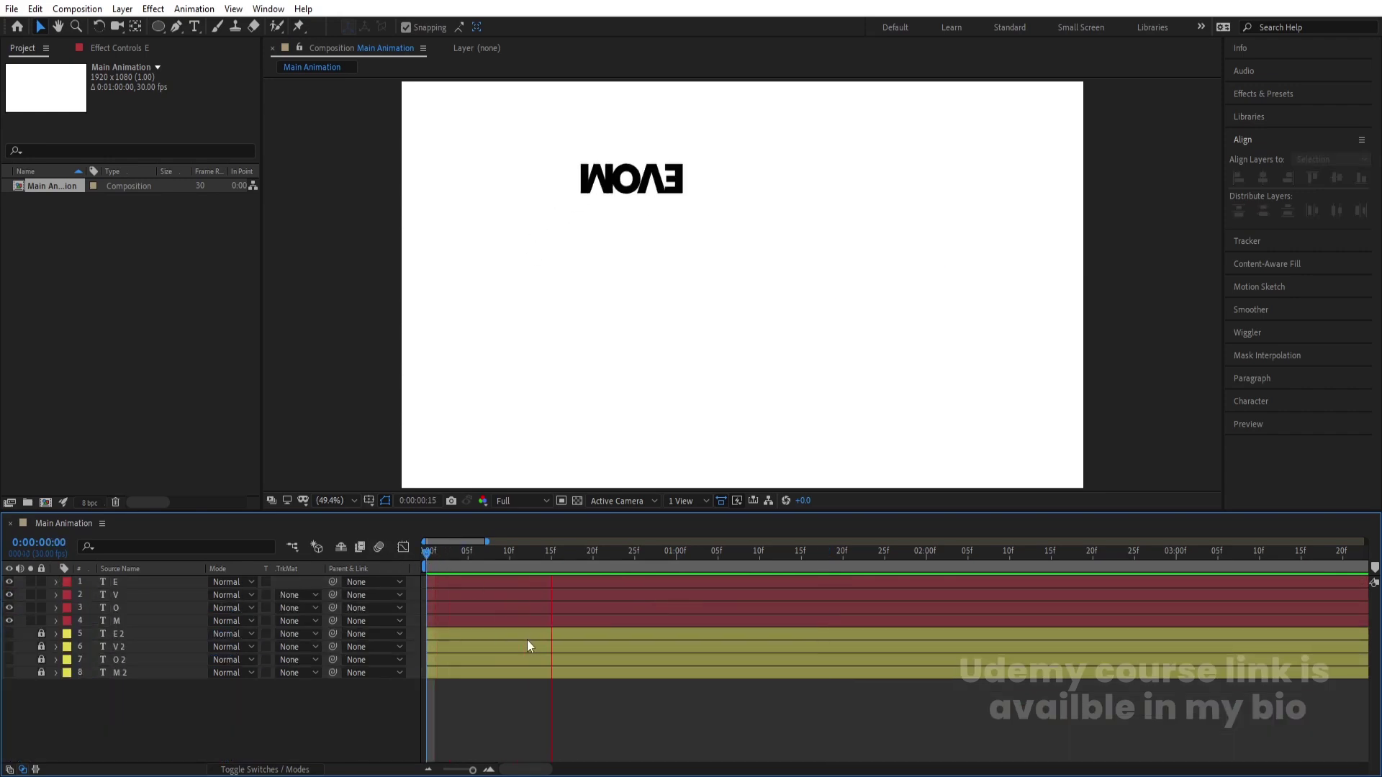
key(apostrophe)
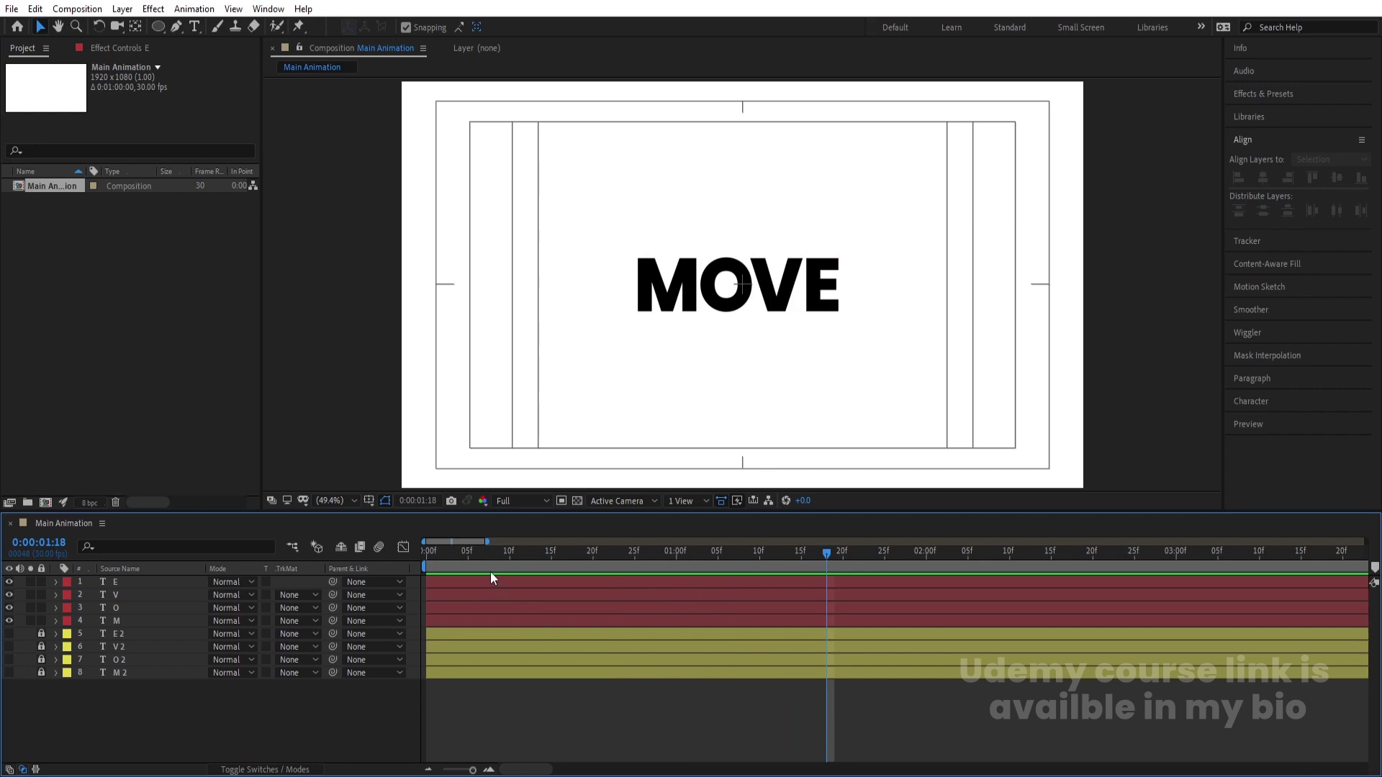
key(Home)
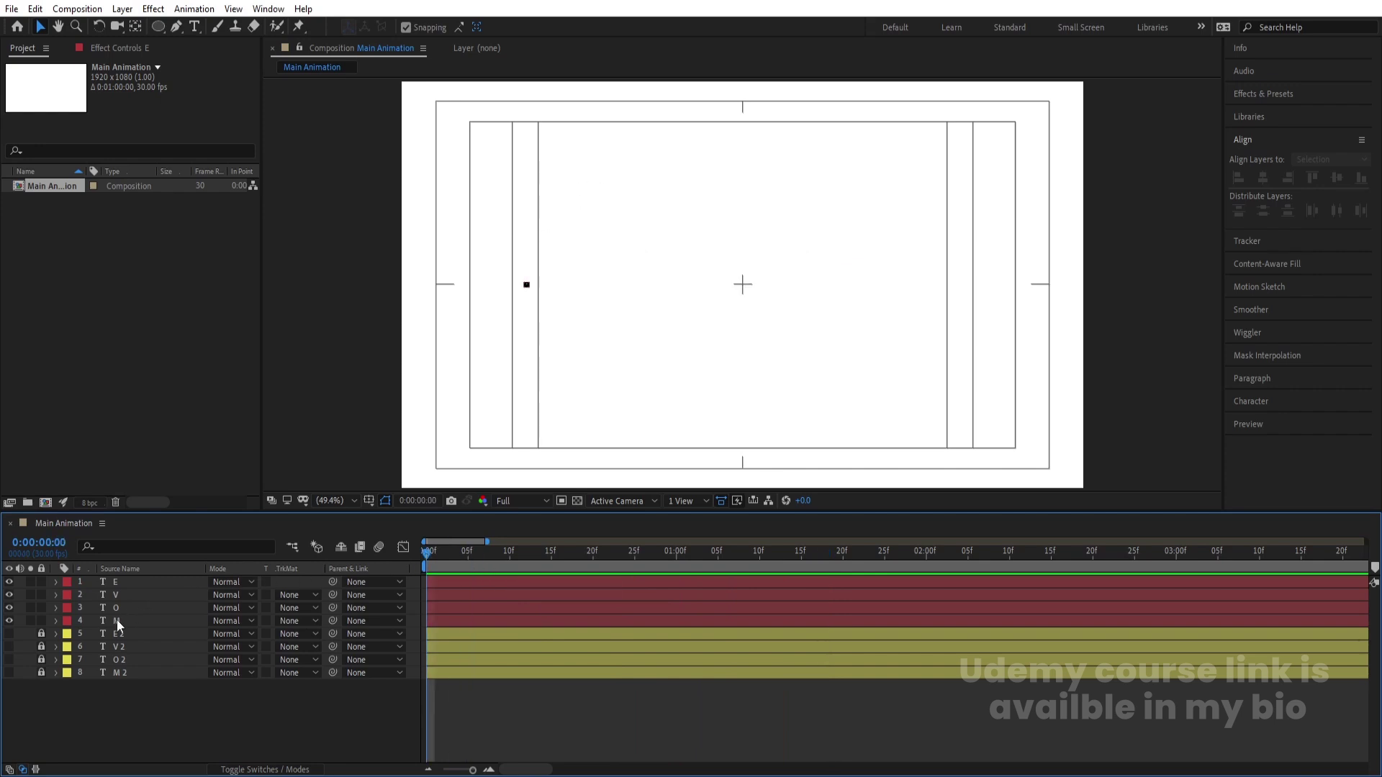
Unlock the E 2, V 2, O 2 and M 2 layers and make them visible.
drag(46, 634, 45, 678)
click(112, 672)
shift+click(117, 635)
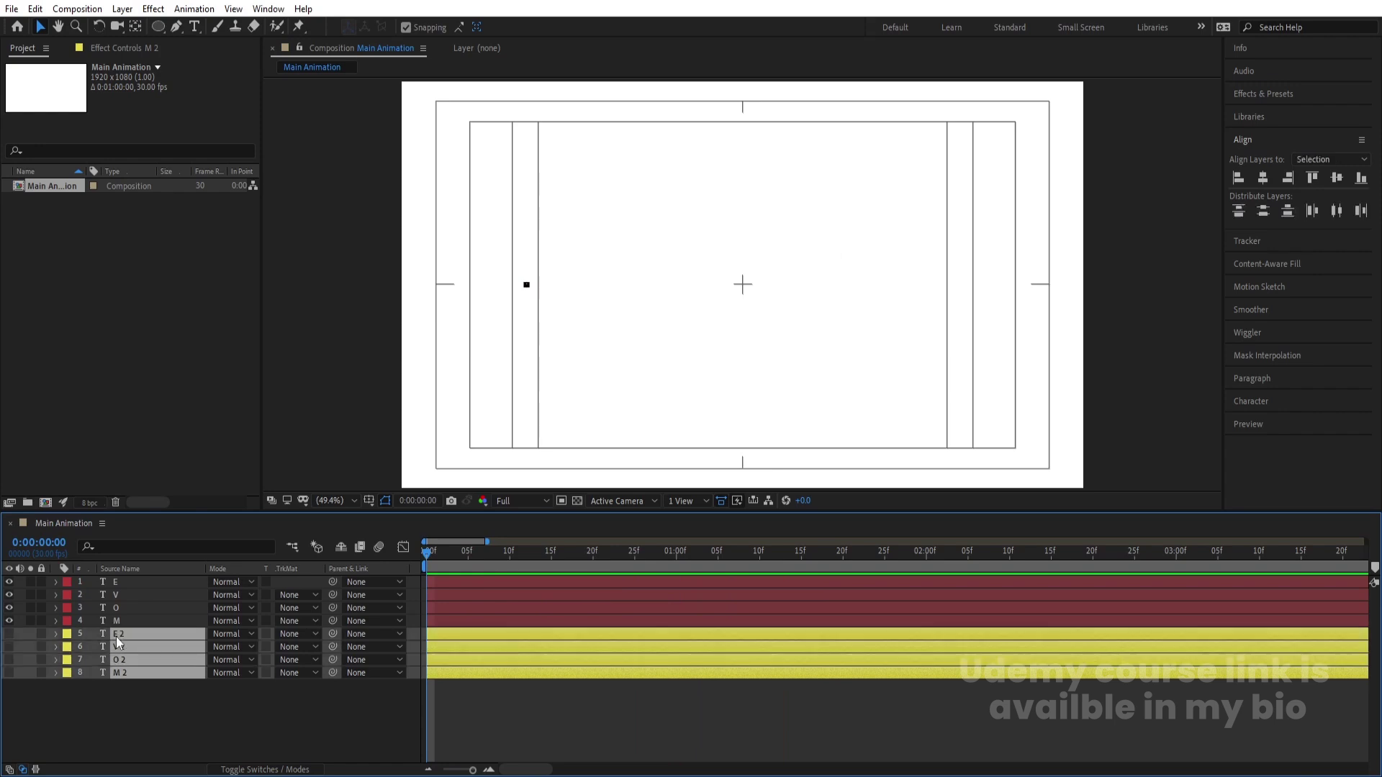
drag(10, 633, 8, 672)
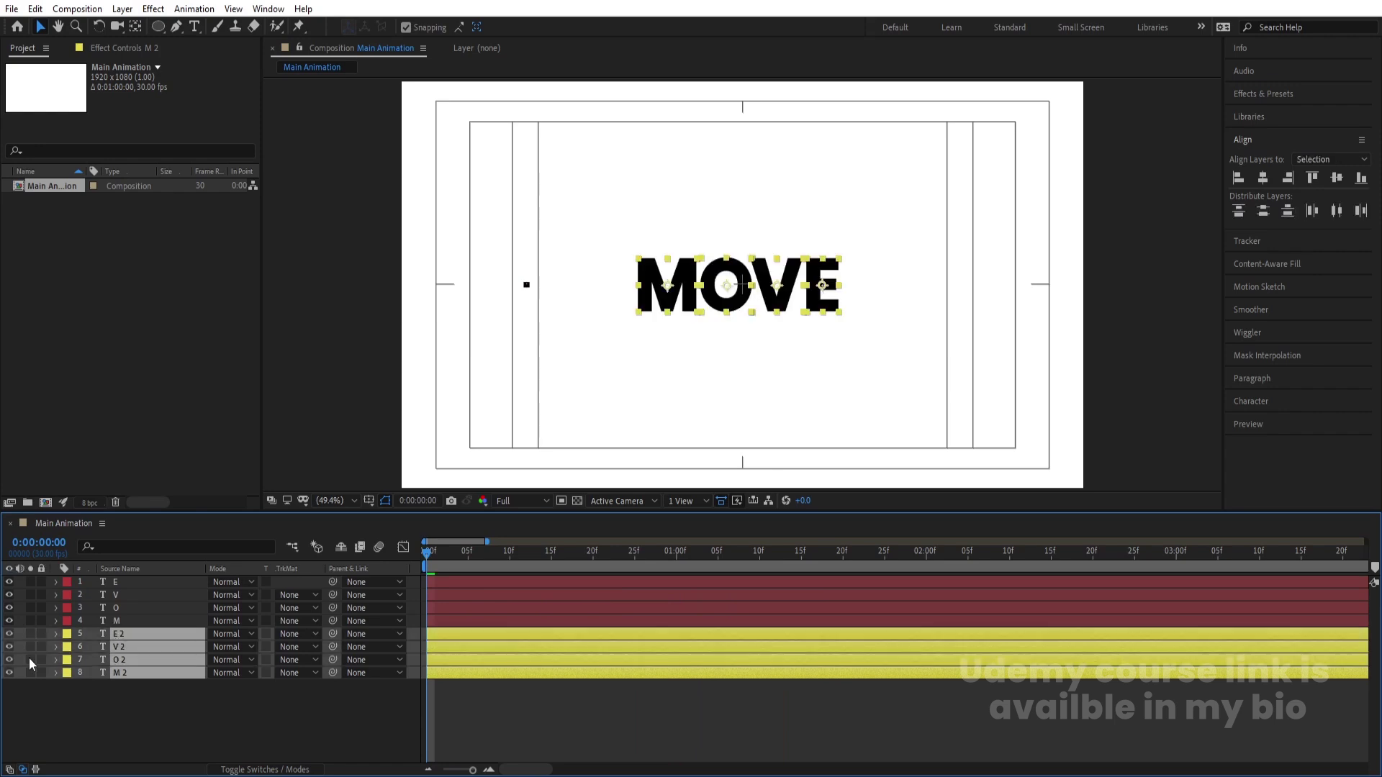
click(184, 703)
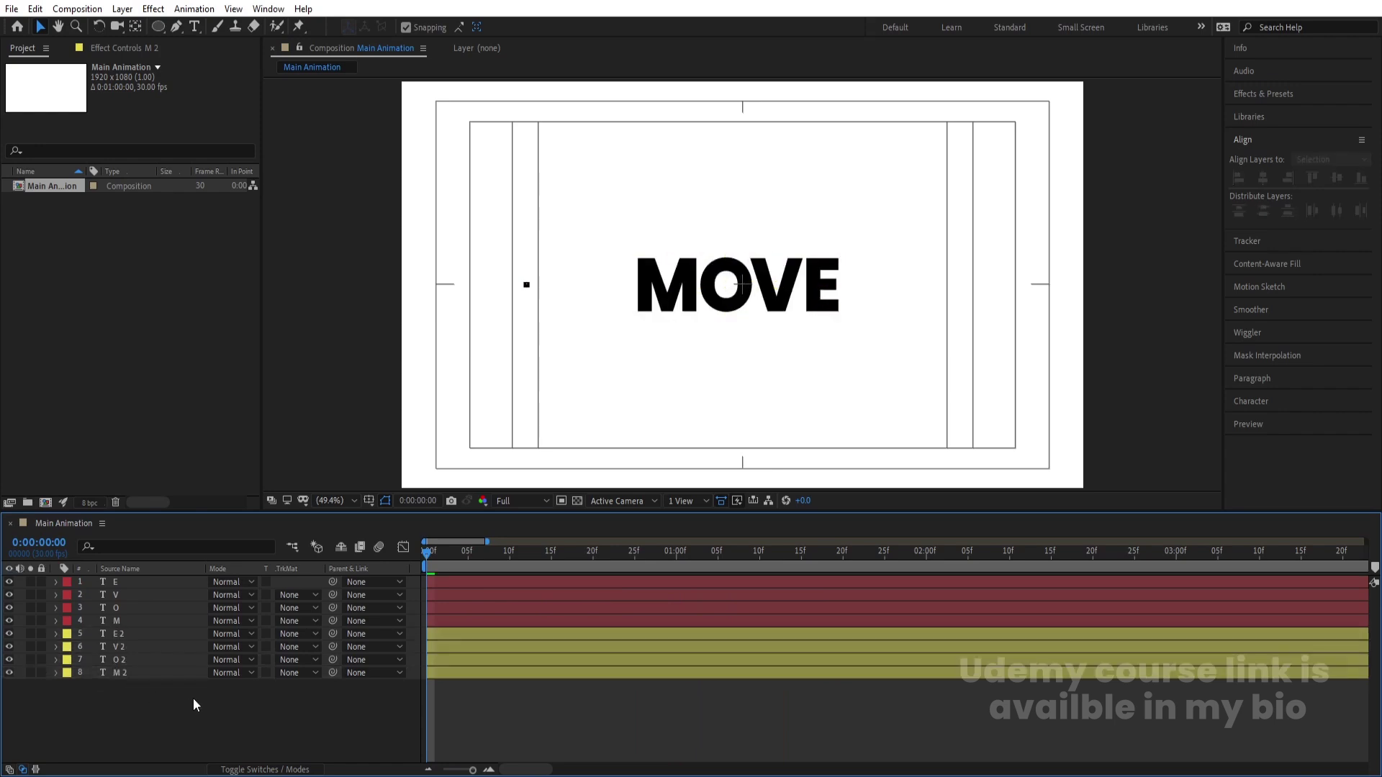
Keyframe the four duplicate letters' Position and slide them down to Y 686 at one second.
key(p)
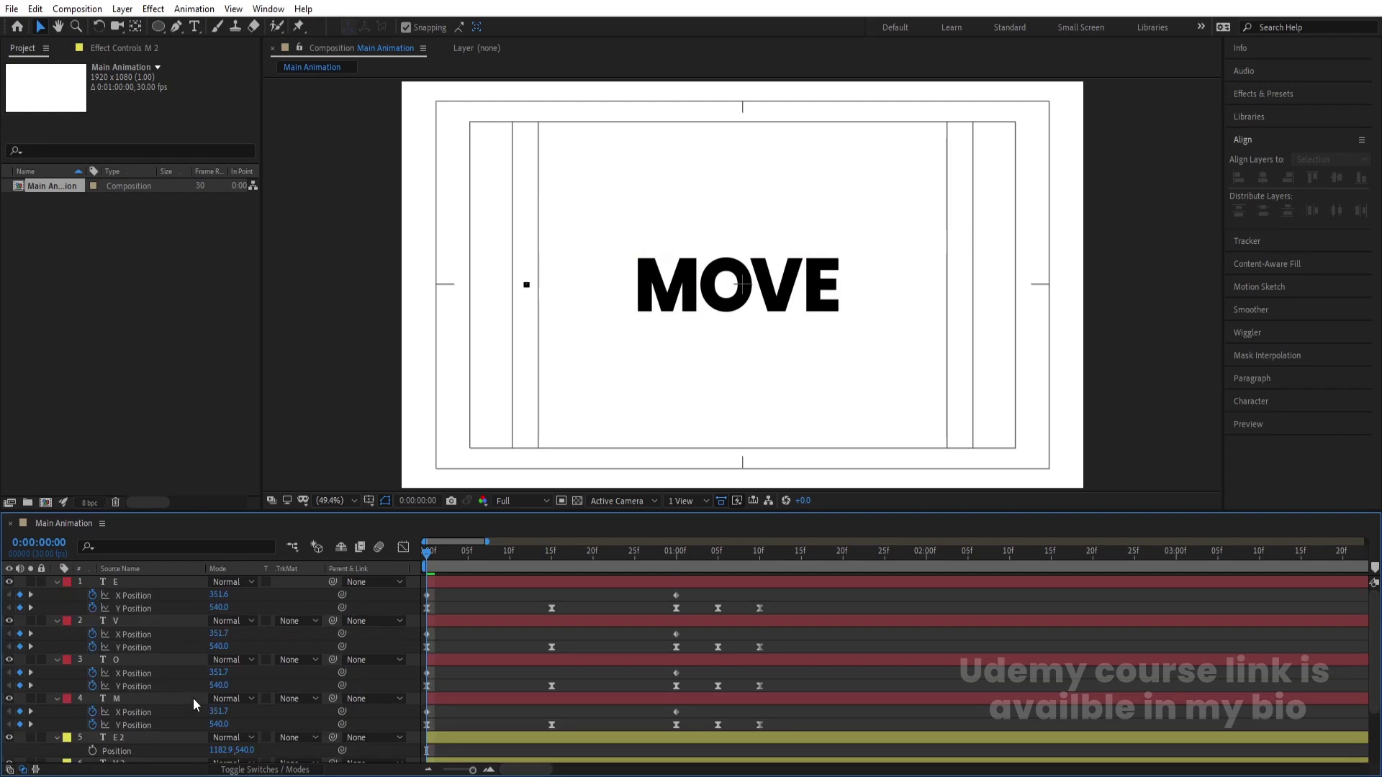
scroll(544, 688, down, 2)
drag(667, 563, 675, 562)
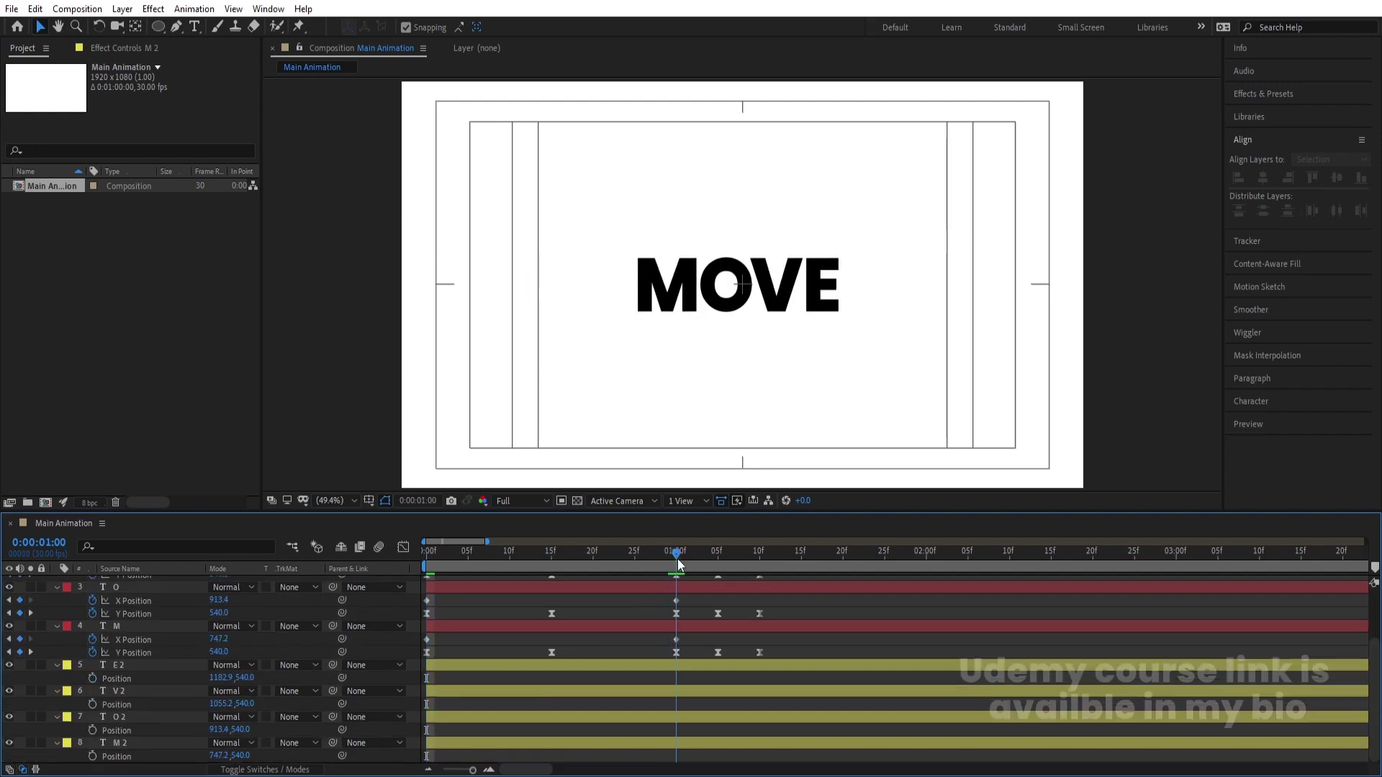
click(646, 664)
shift+click(607, 742)
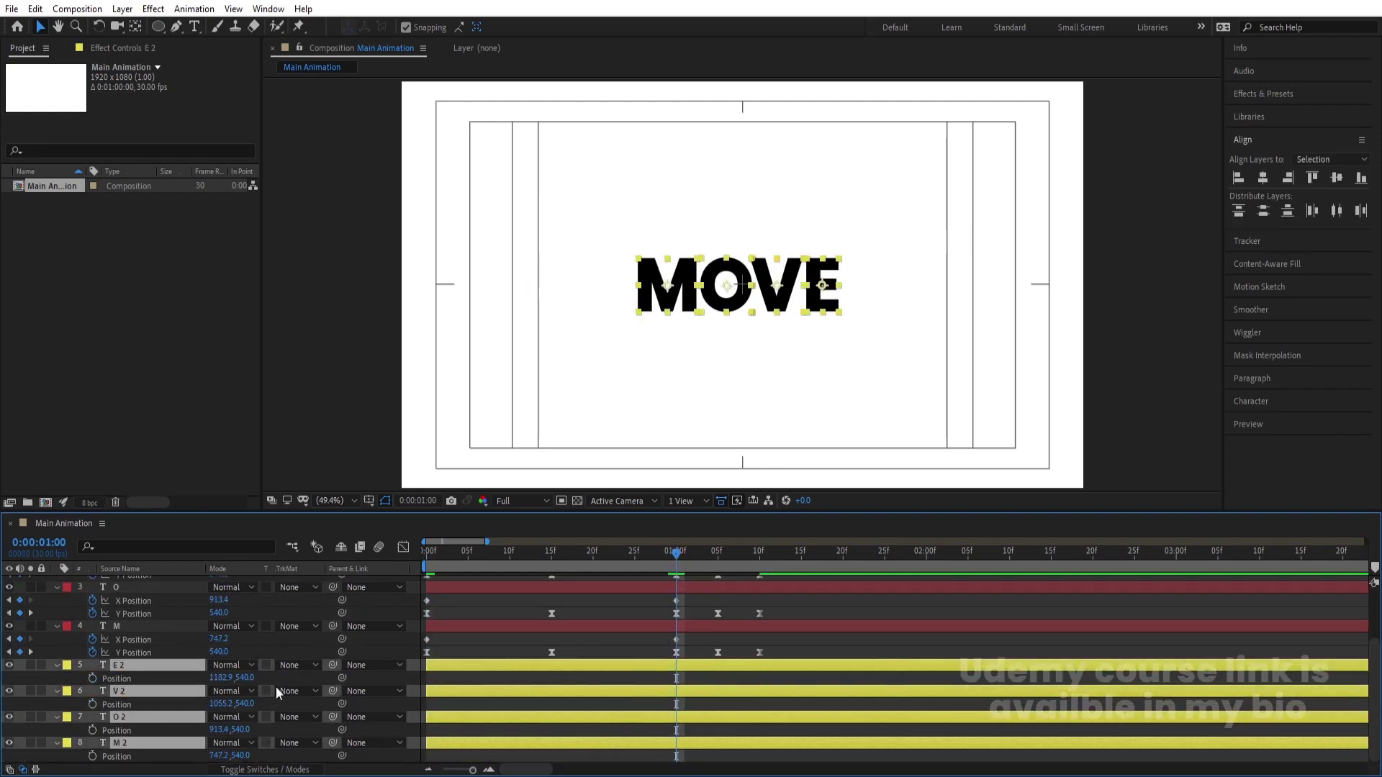
click(92, 678)
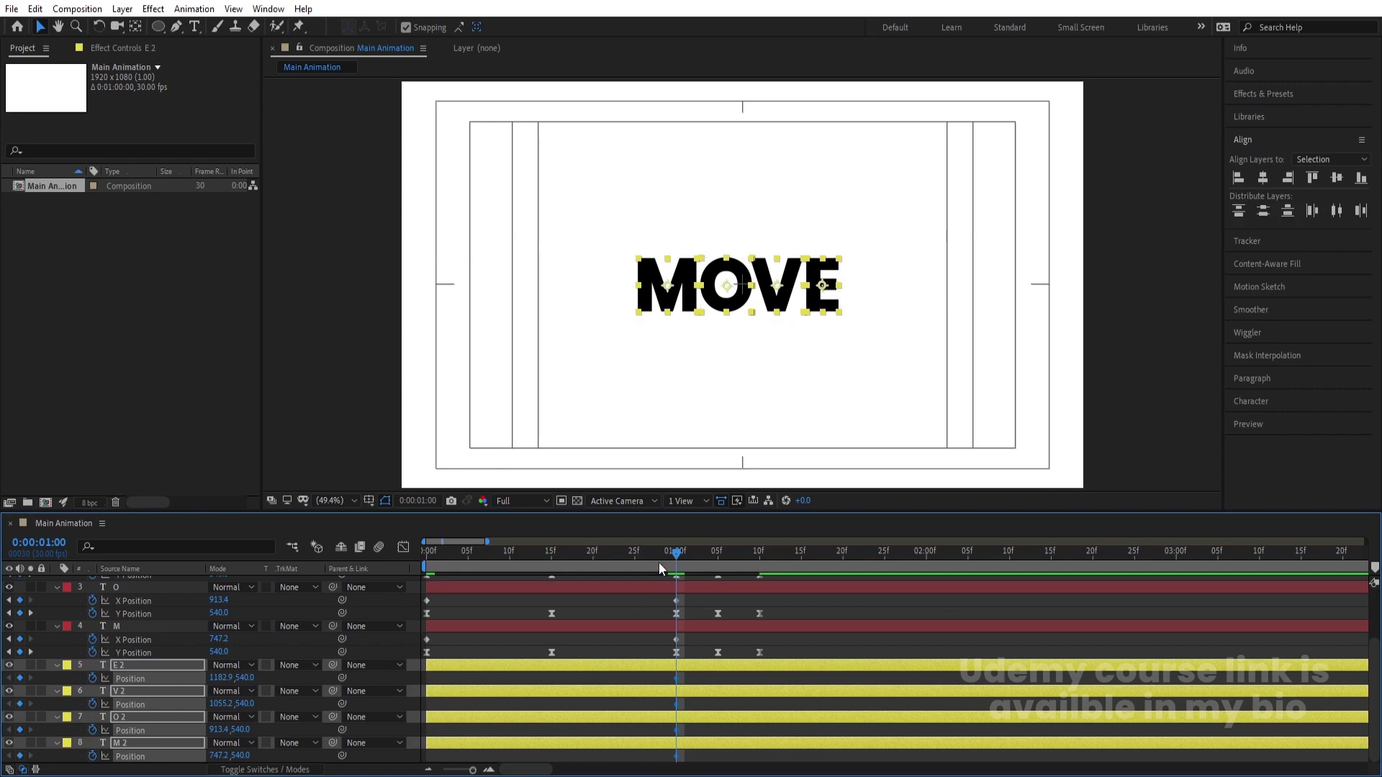
drag(676, 555, 663, 557)
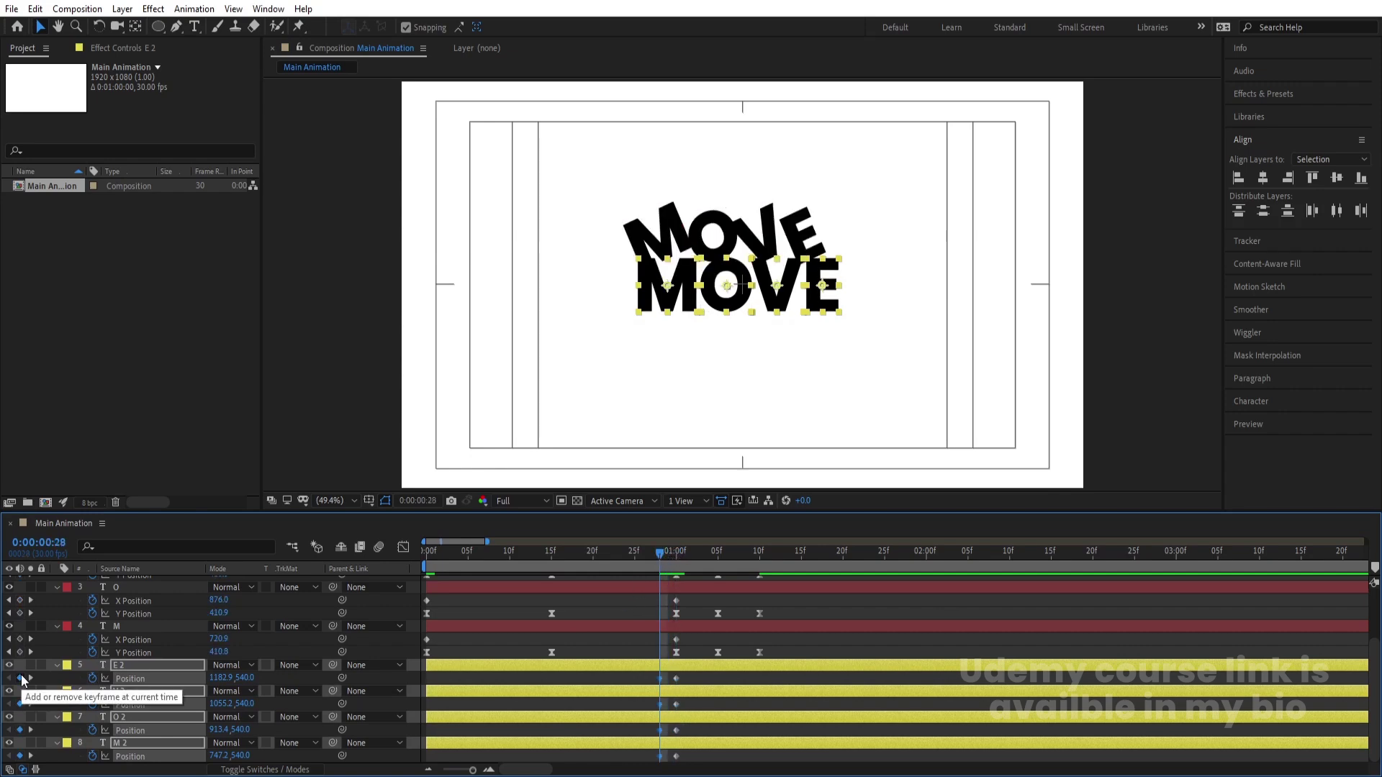
click(30, 678)
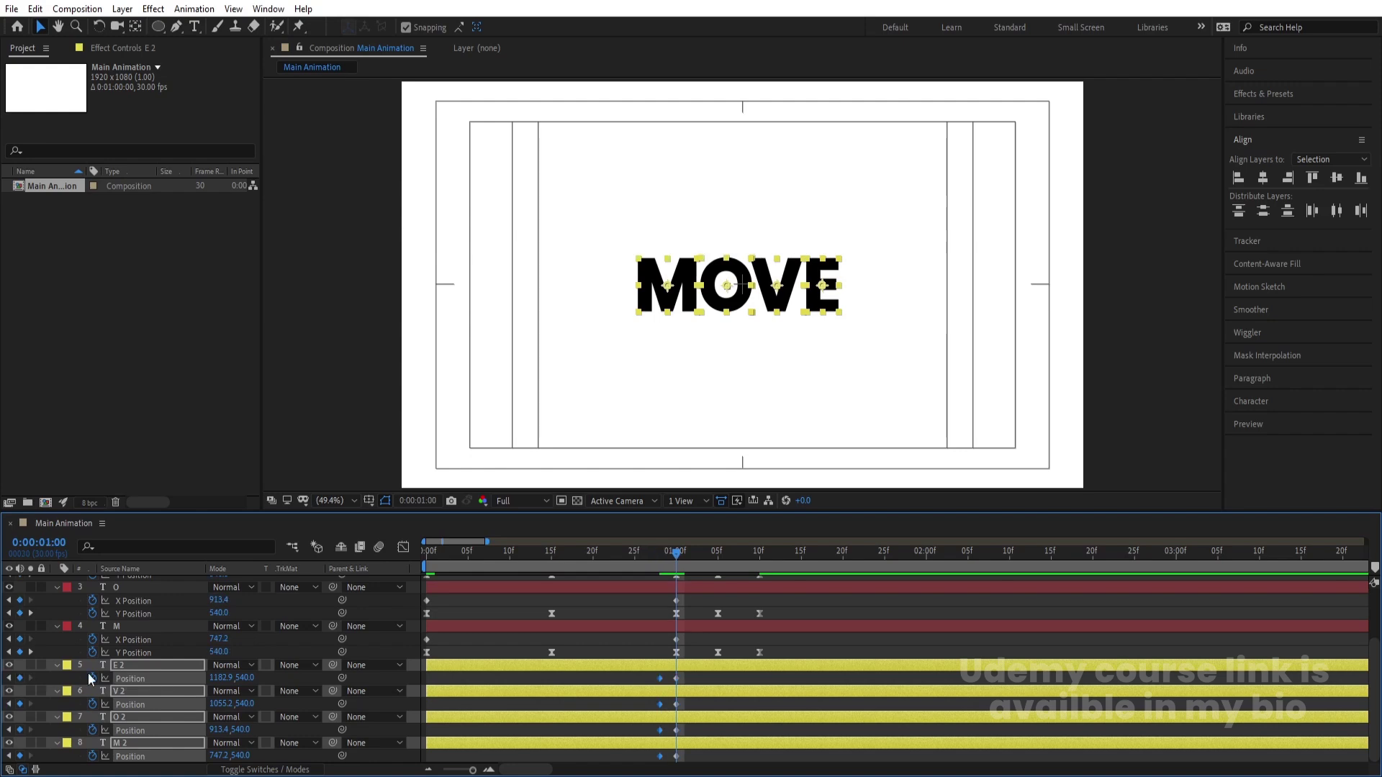
drag(245, 678, 352, 692)
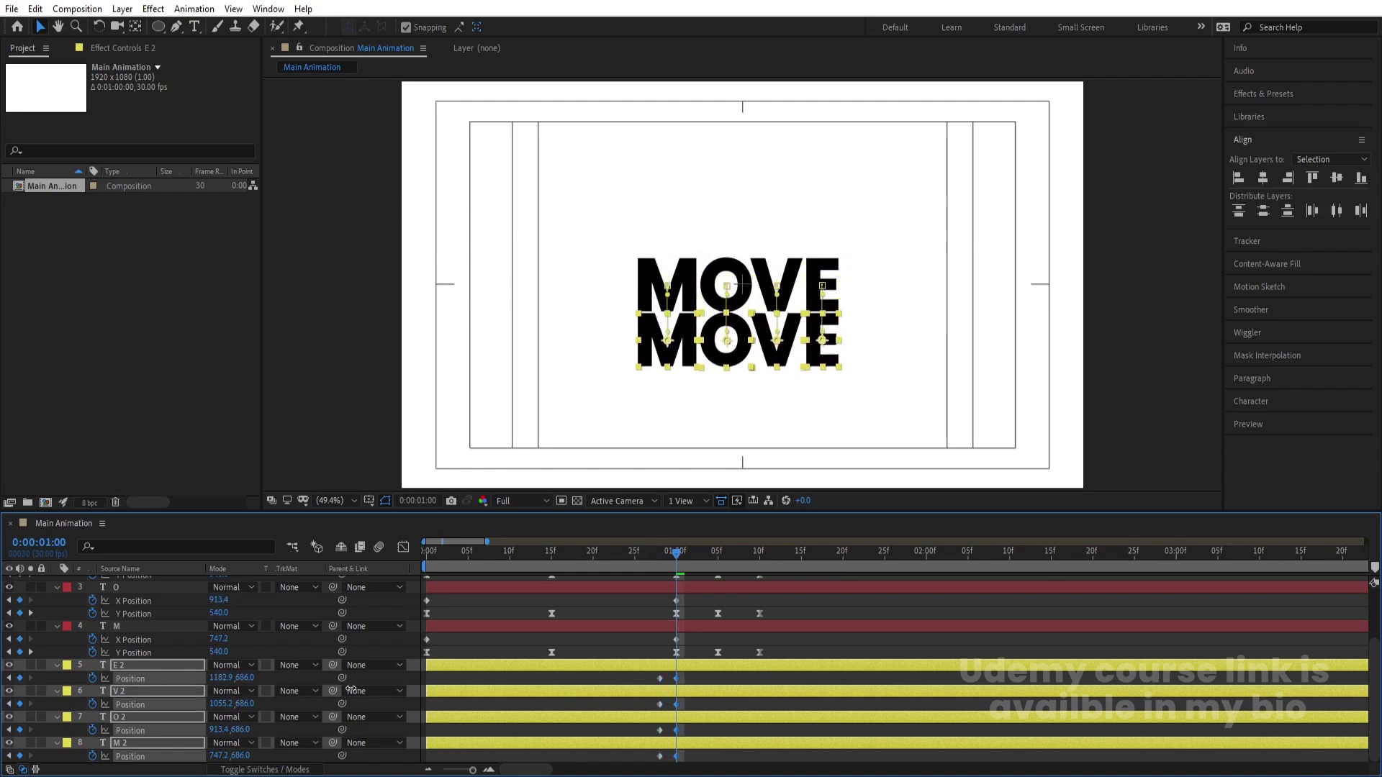
Preview the two-row MOVE animation from the start.
key(space)
key(space)
key(j)
key(j)
key(j)
key(j)
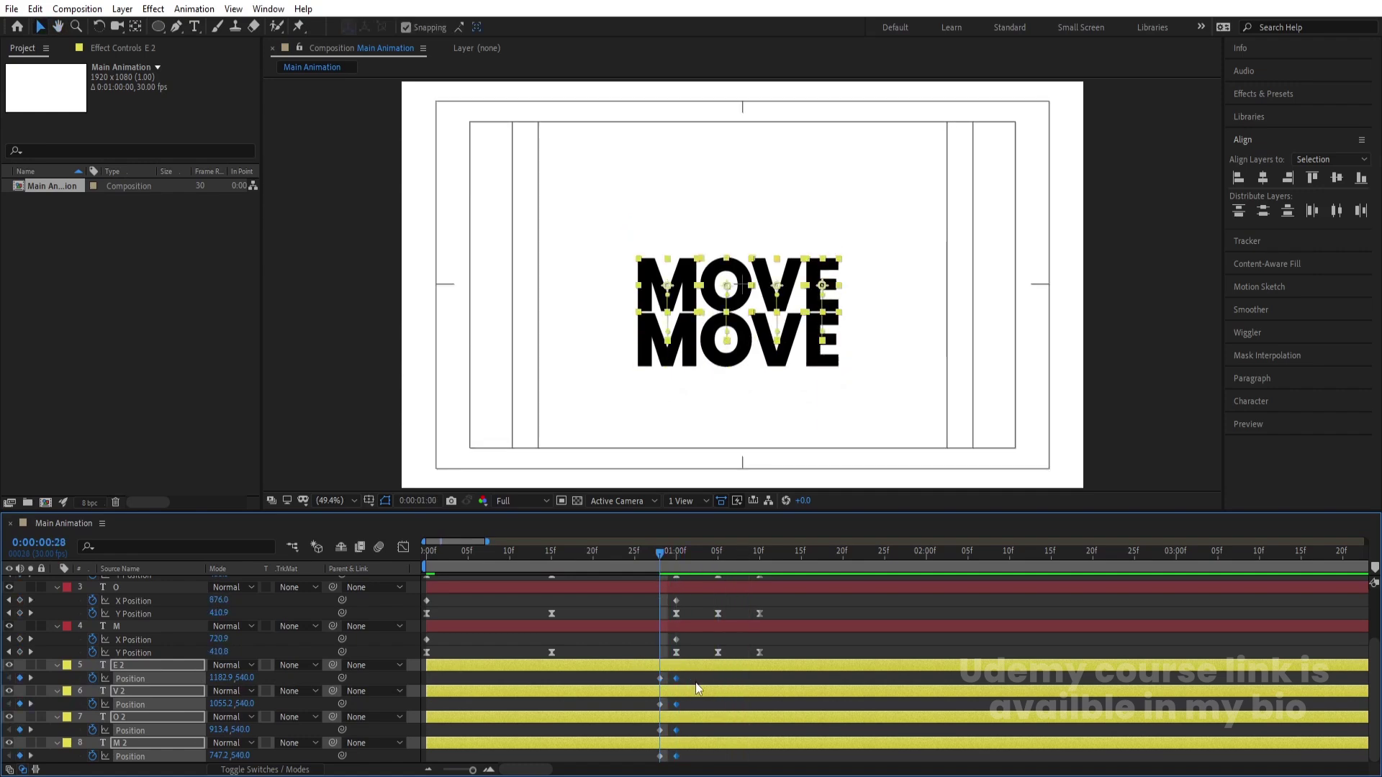
key(Home)
click(469, 638)
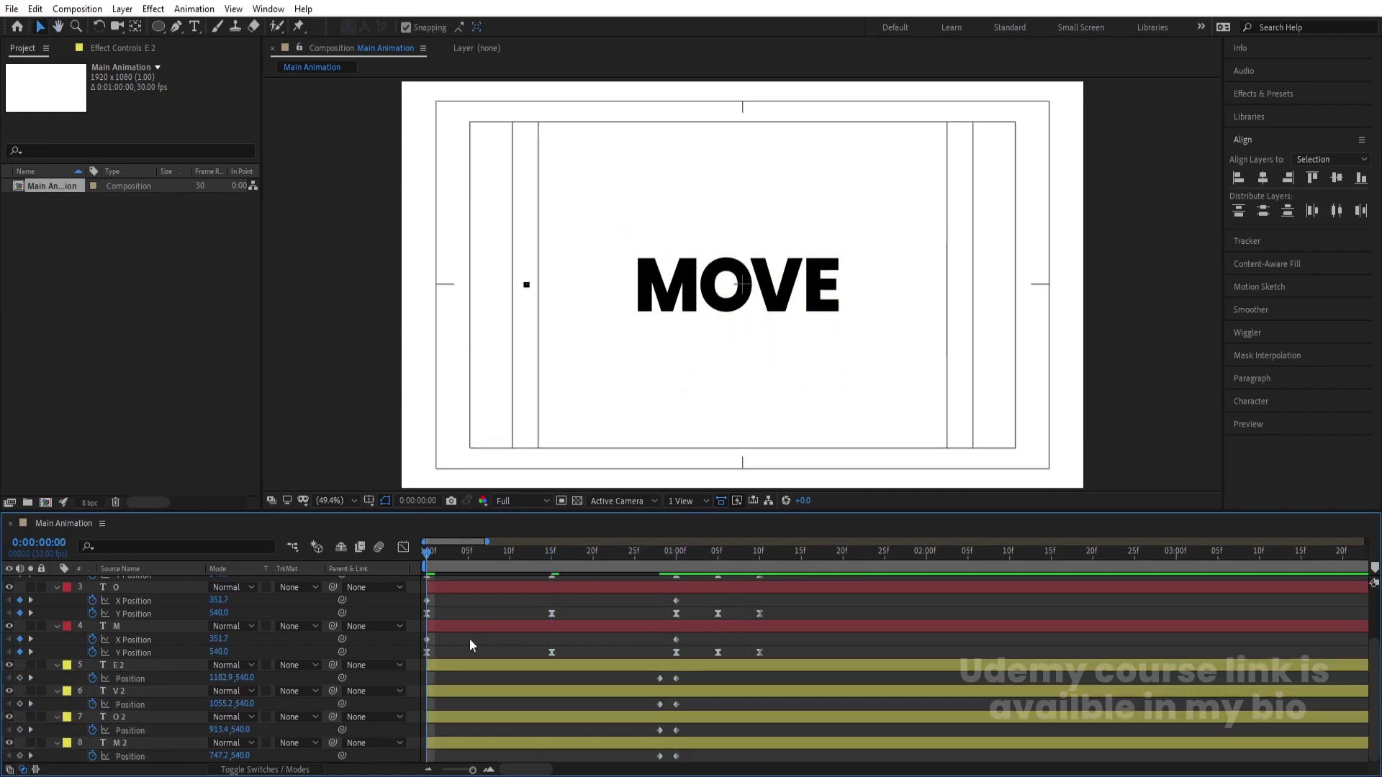
key(space)
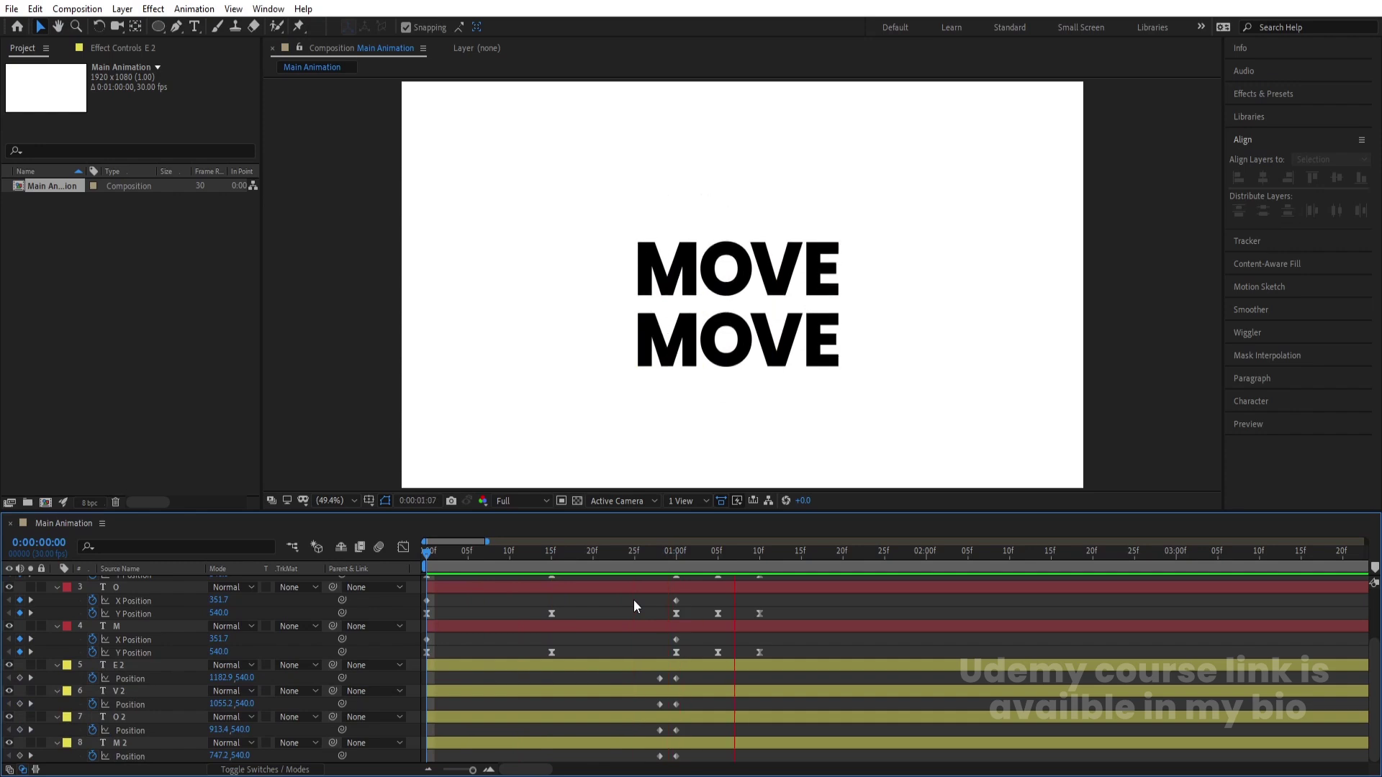
key(space)
drag(572, 554, 253, 570)
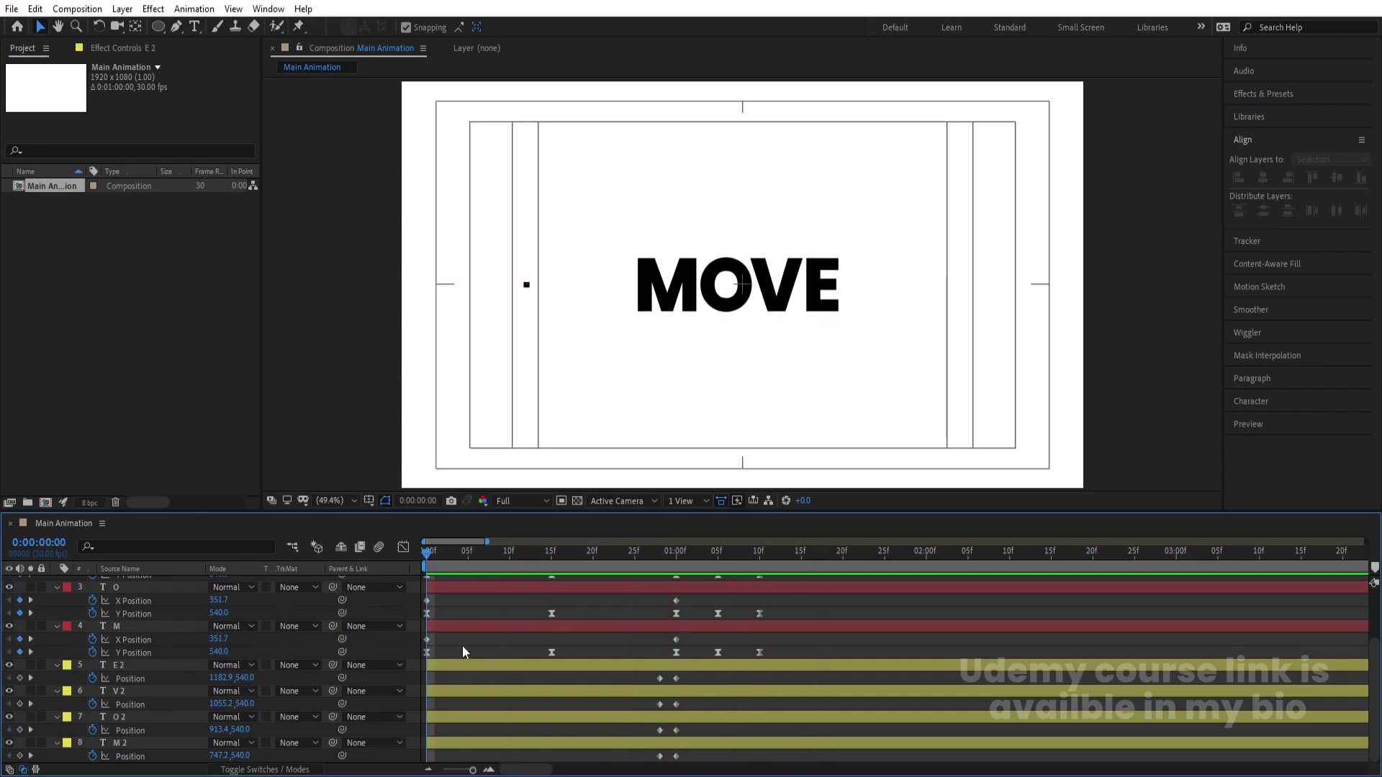
Make the O and O 2 layers start at frame 5.
scroll(462, 645, up, 2)
key(equal)
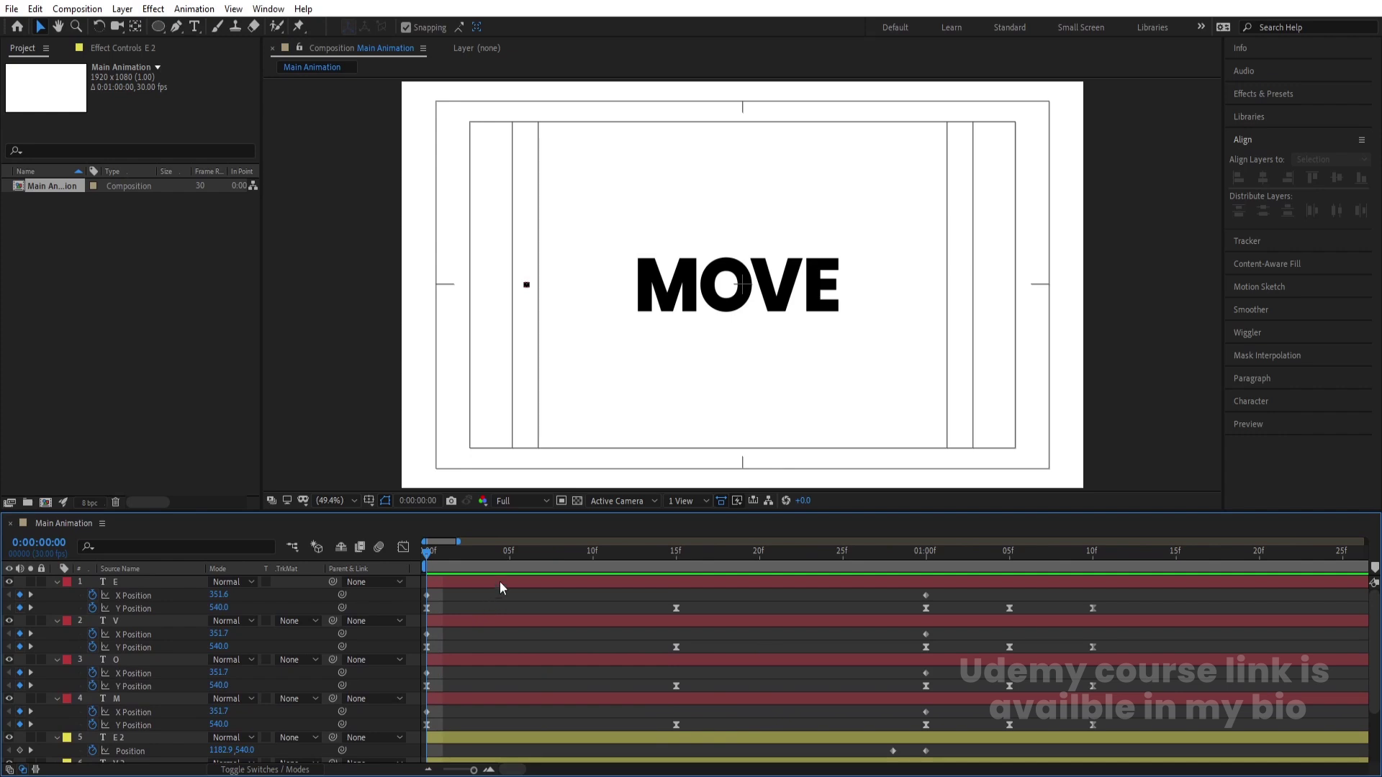
click(508, 559)
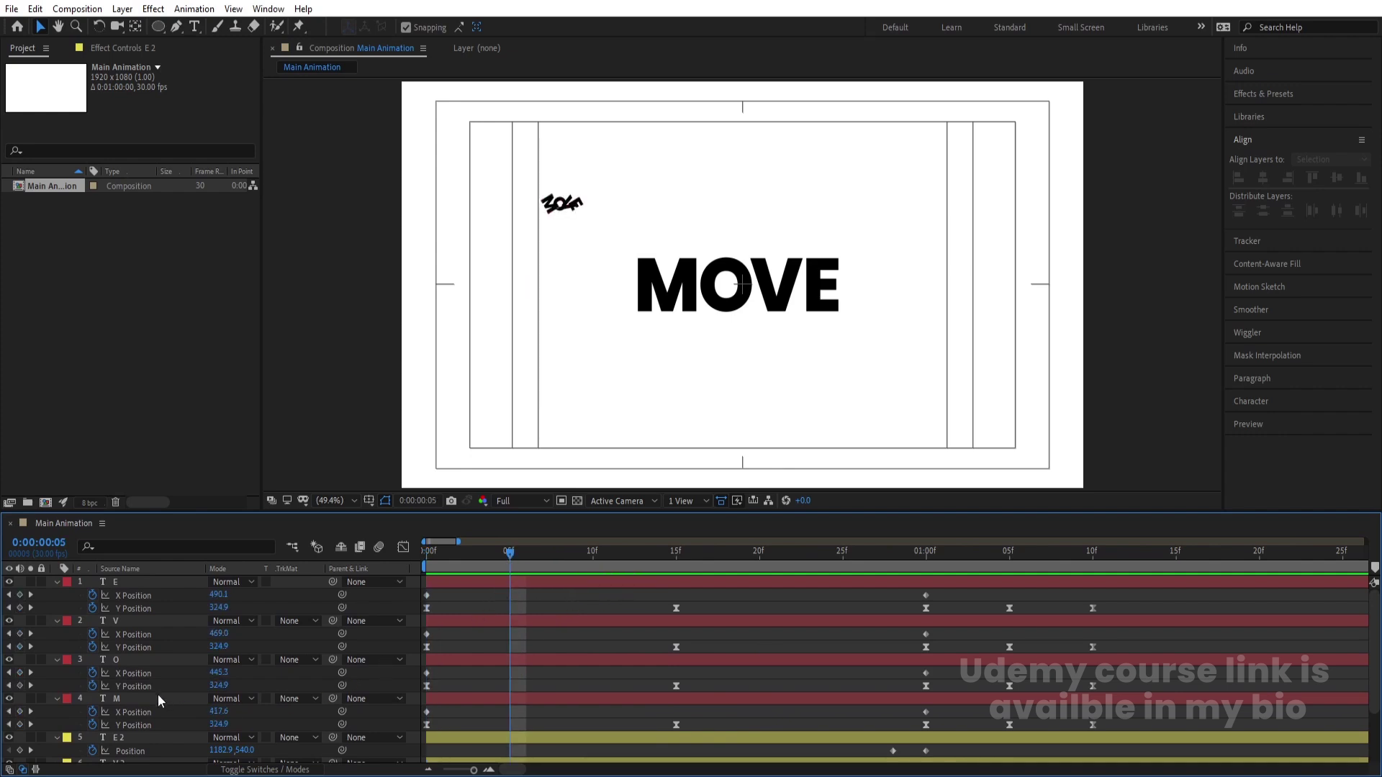
click(132, 665)
scroll(135, 662, down, 2)
ctrl+click(127, 718)
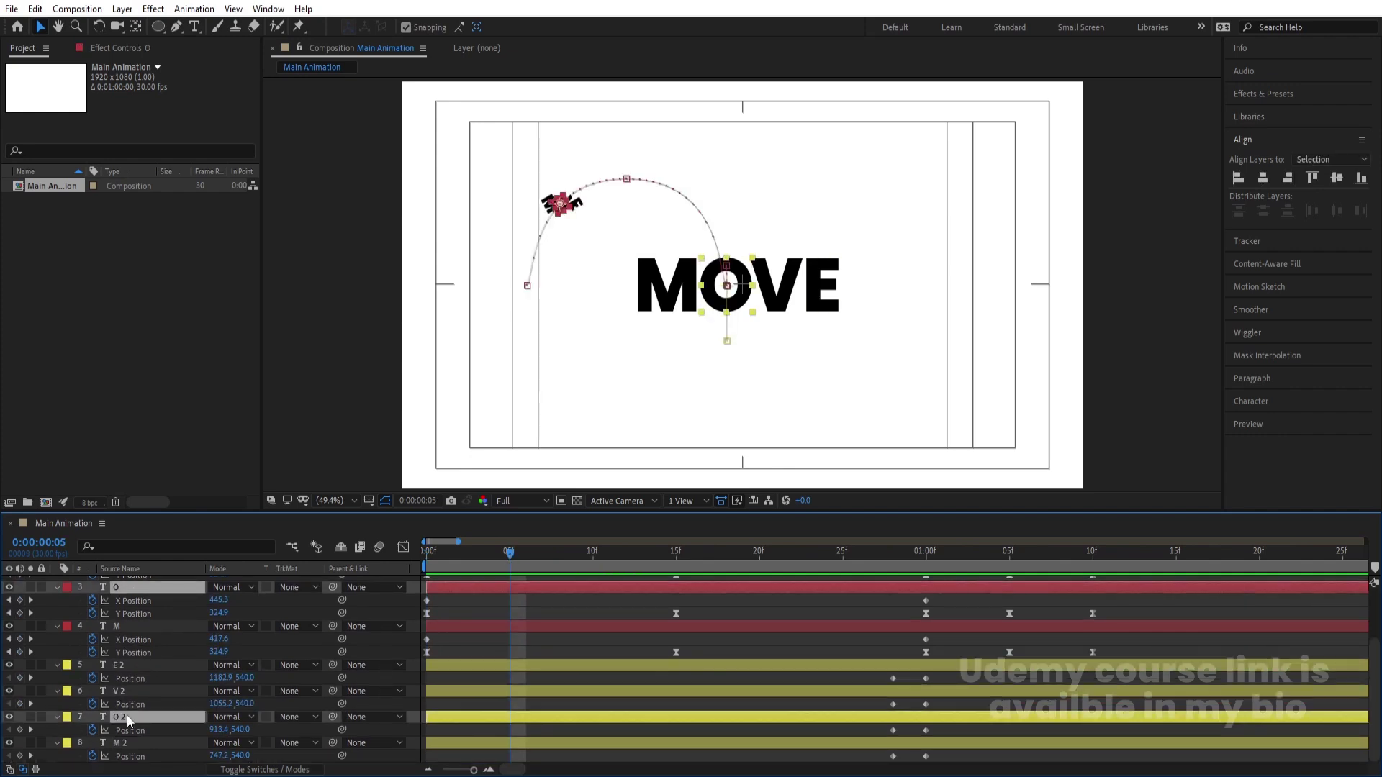
key(bracketleft)
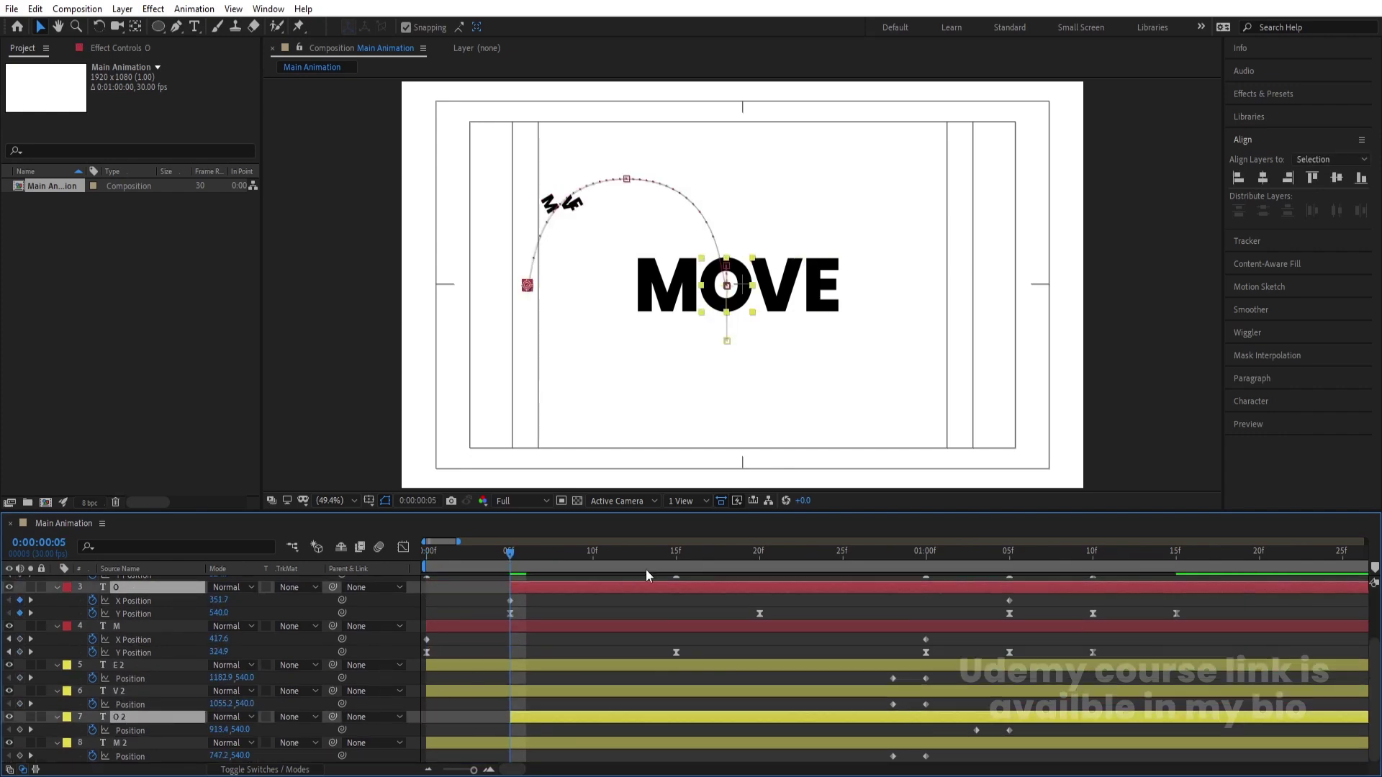
Make the V and V 2 layers start at frame 10.
click(593, 555)
scroll(607, 595, up, 2)
click(525, 617)
scroll(523, 617, down, 2)
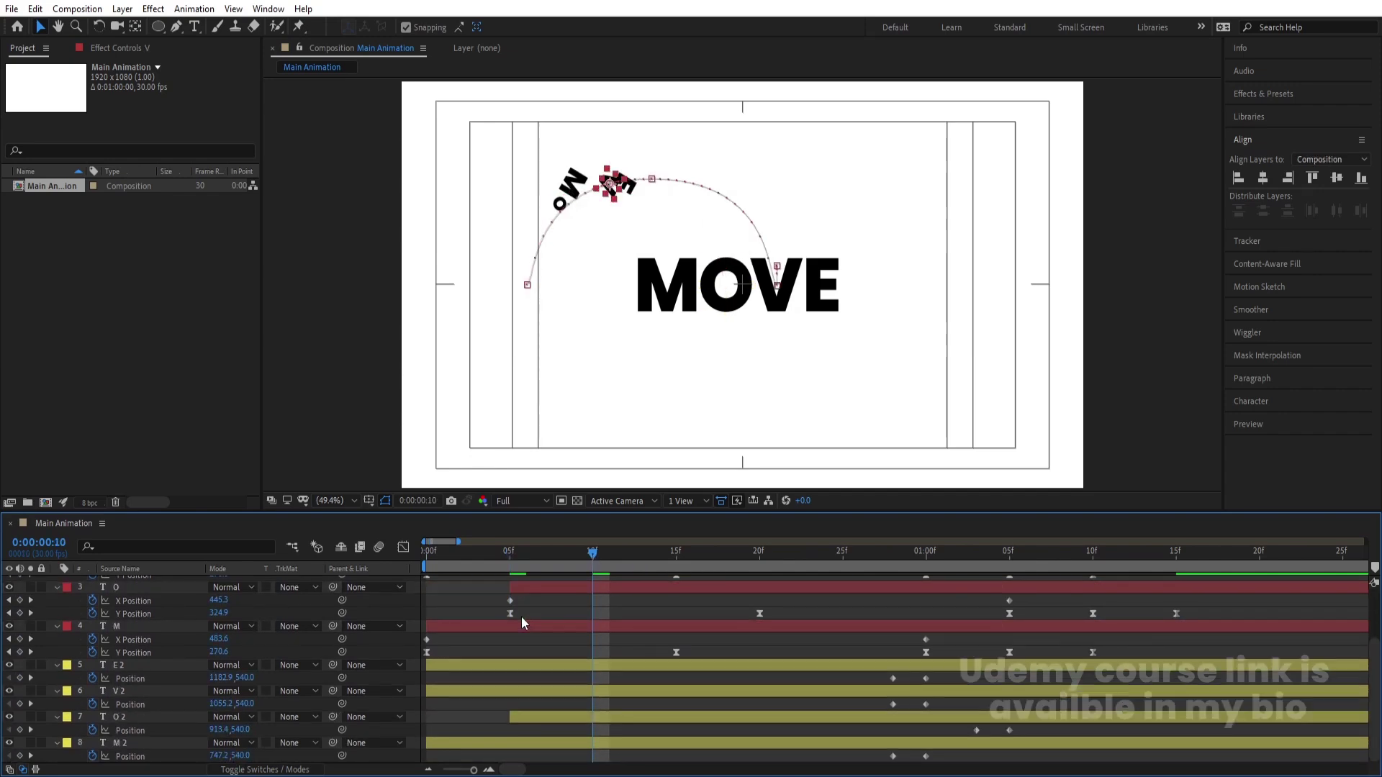
ctrl+click(129, 694)
key(bracketleft)
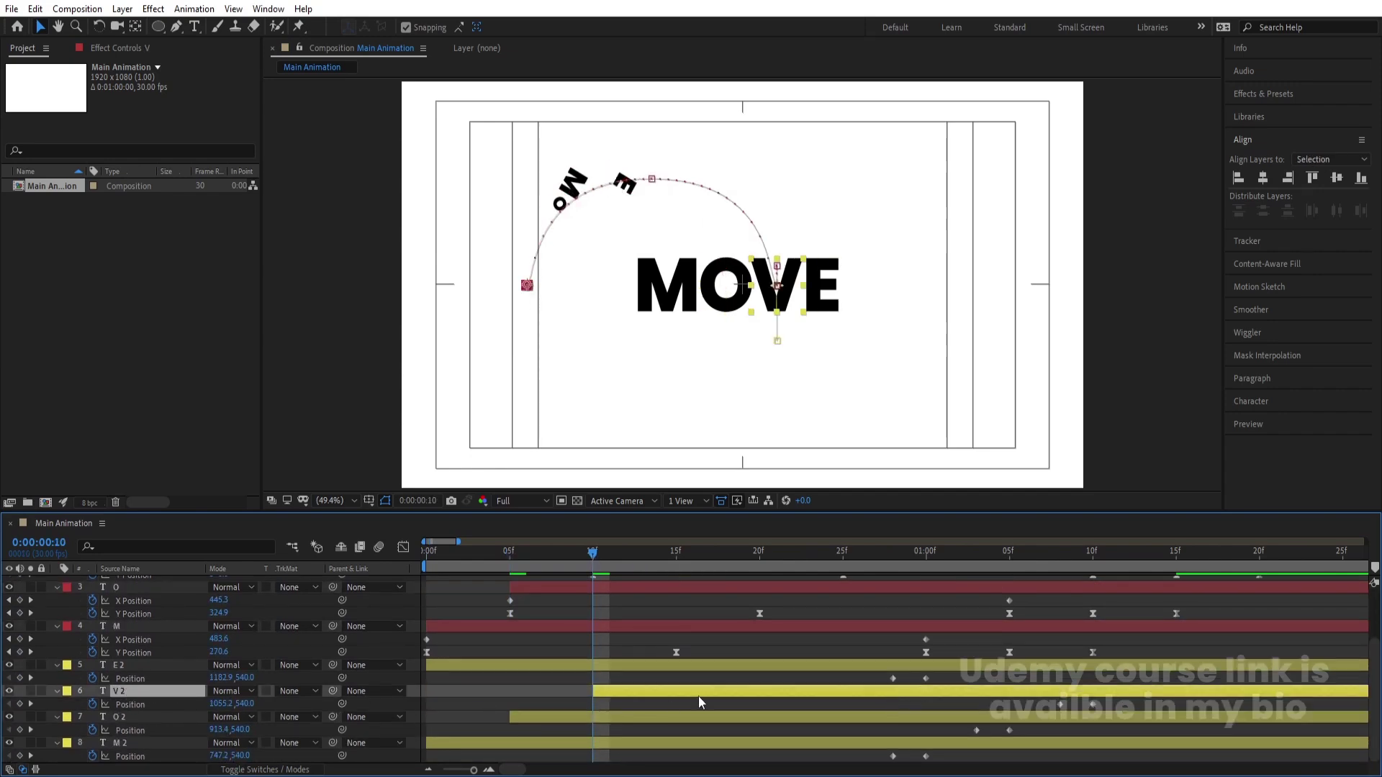
Move the E 2 layer's in-point to 15f to match E.
scroll(677, 607, up, 2)
click(676, 566)
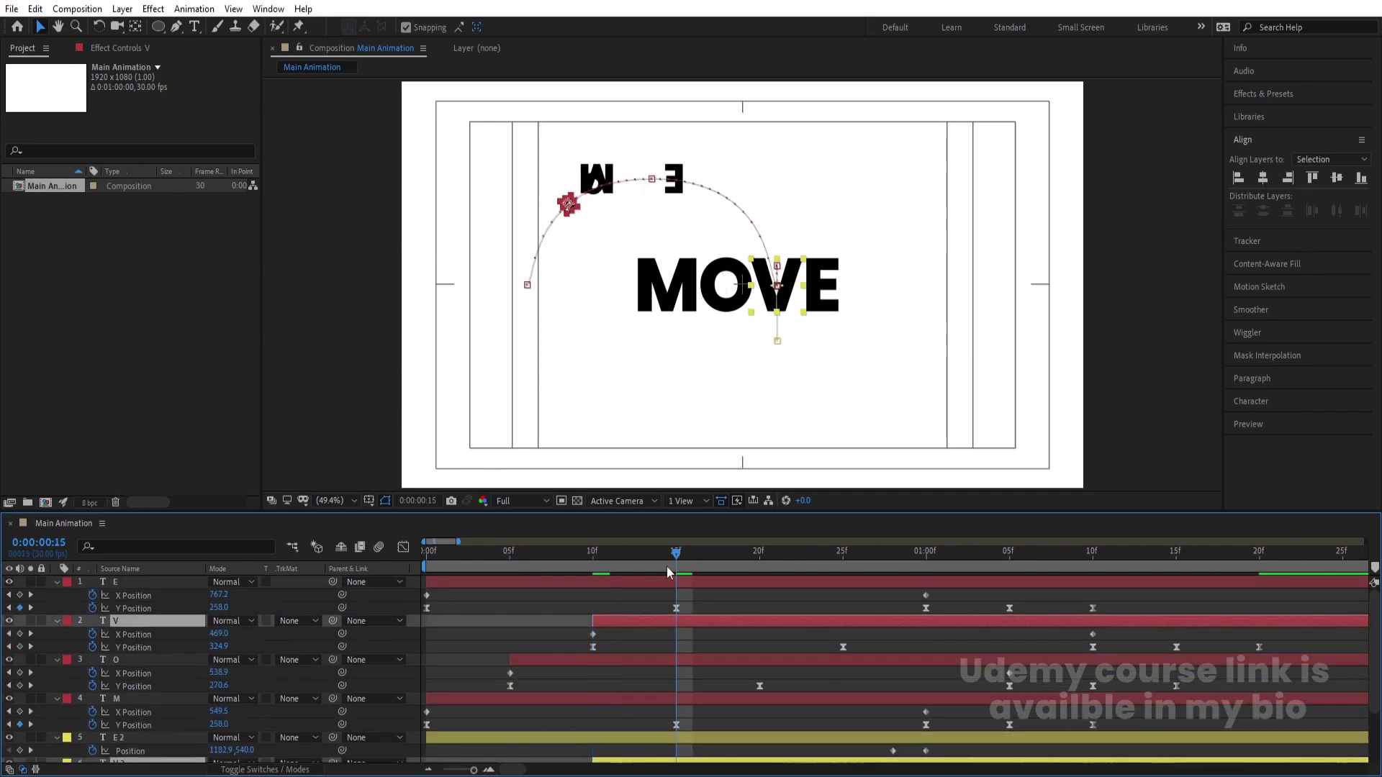
click(599, 581)
scroll(591, 590, down, 2)
ctrl+click(130, 667)
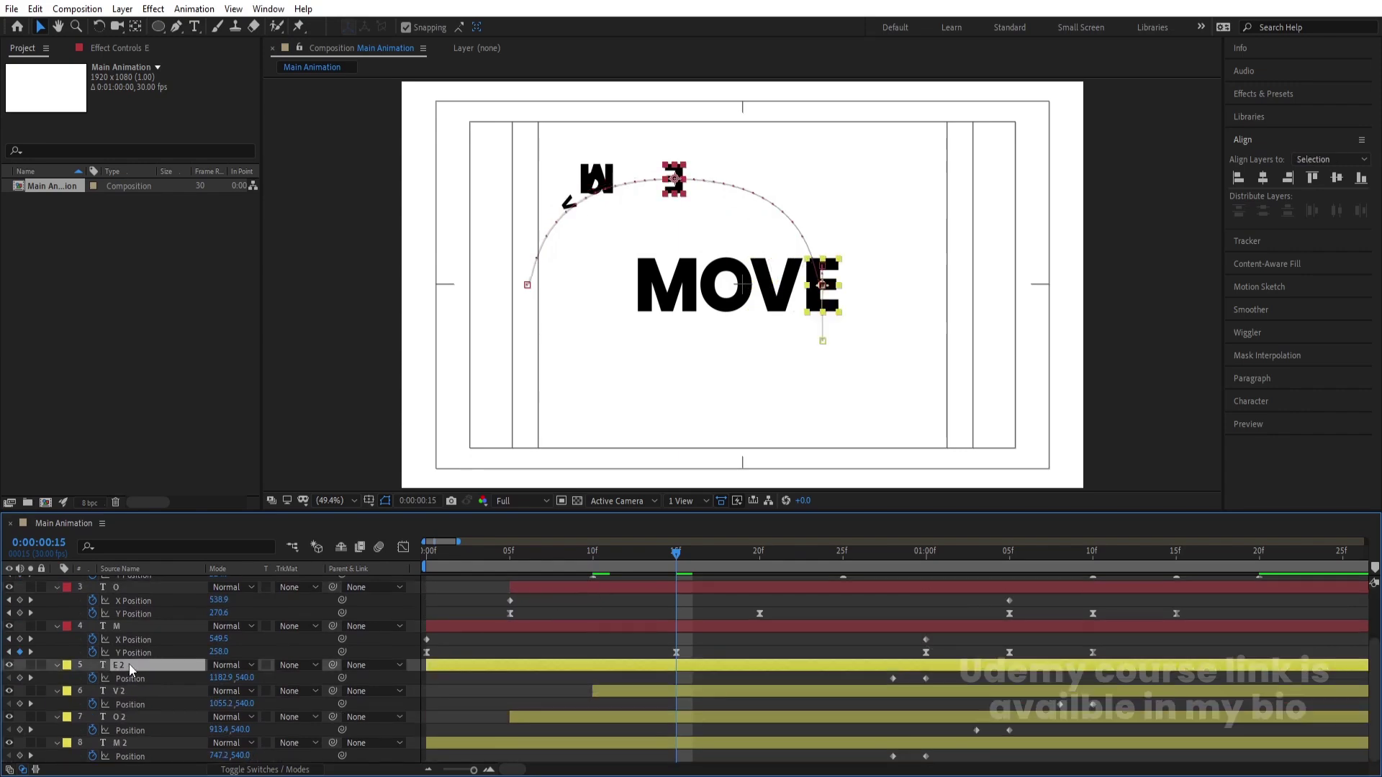
key(bracketleft)
Extend all layers to begin at 0f with Alt+[ and preview the staggered animation.
drag(620, 558, 262, 562)
key(ctrl+a)
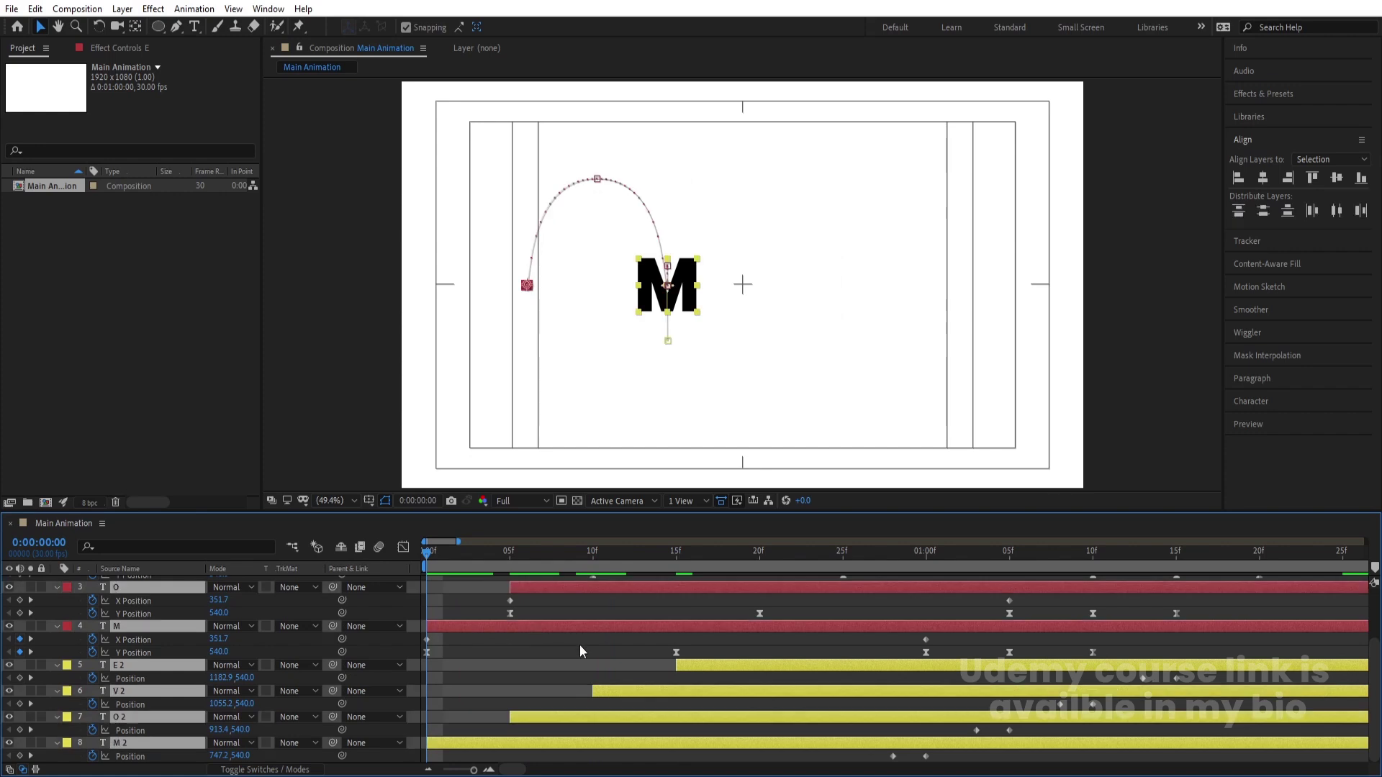
scroll(581, 650, up, 3)
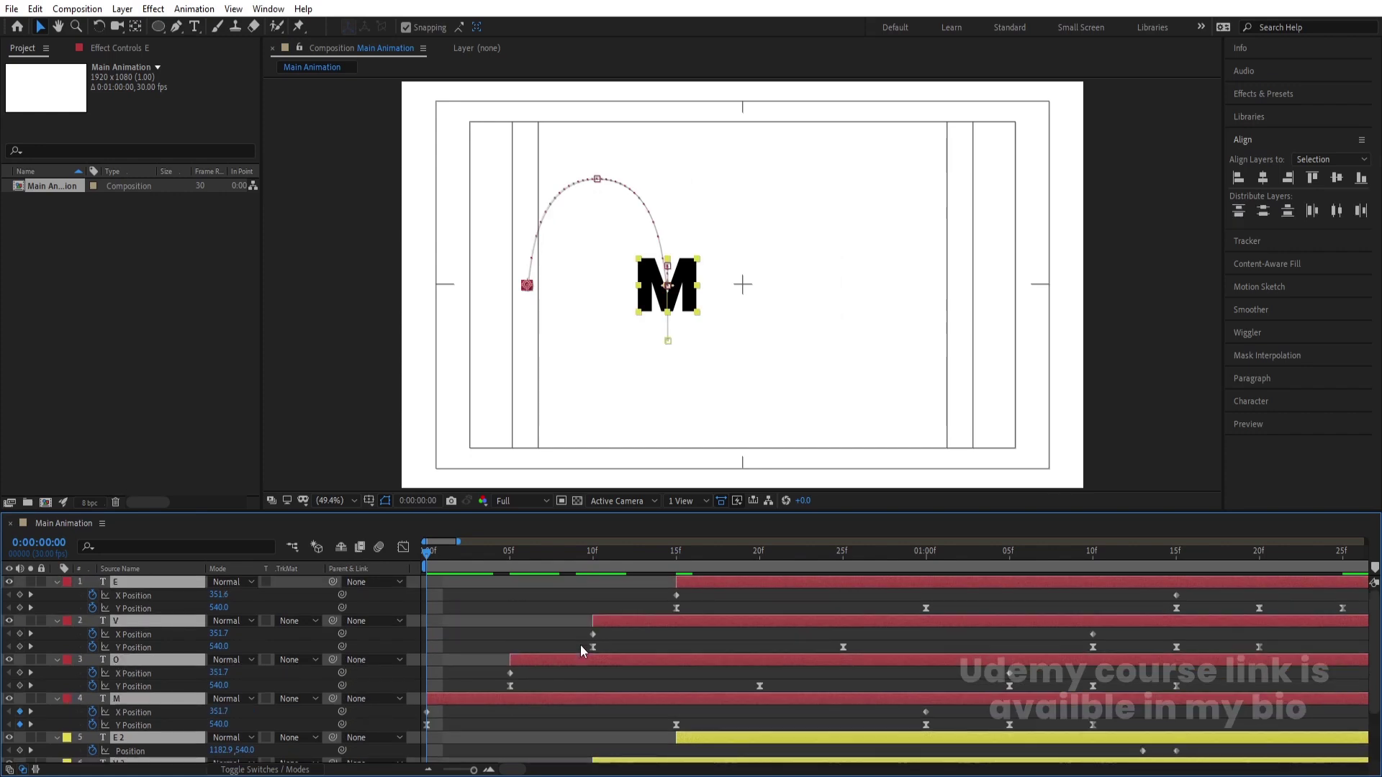
key(alt+bracketleft)
key(space)
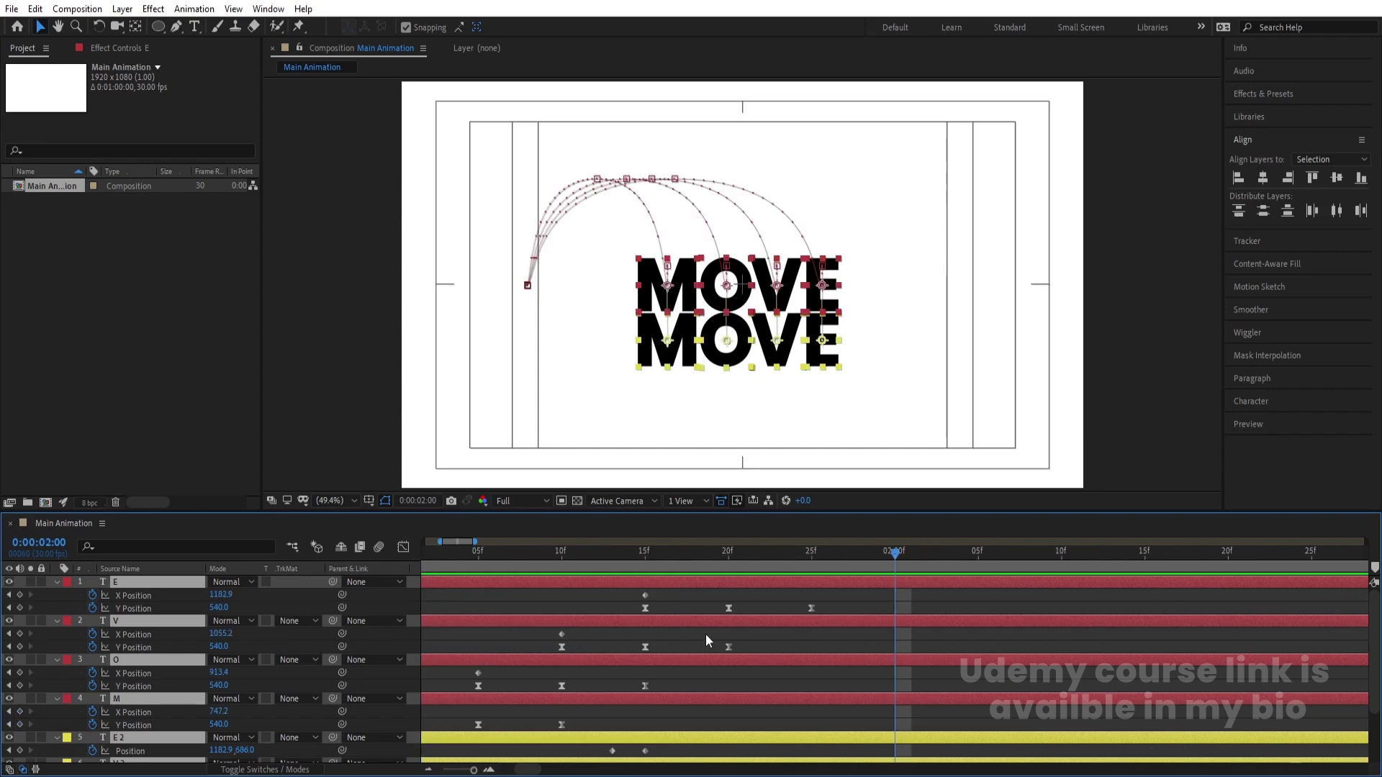
click(571, 610)
key(Home)
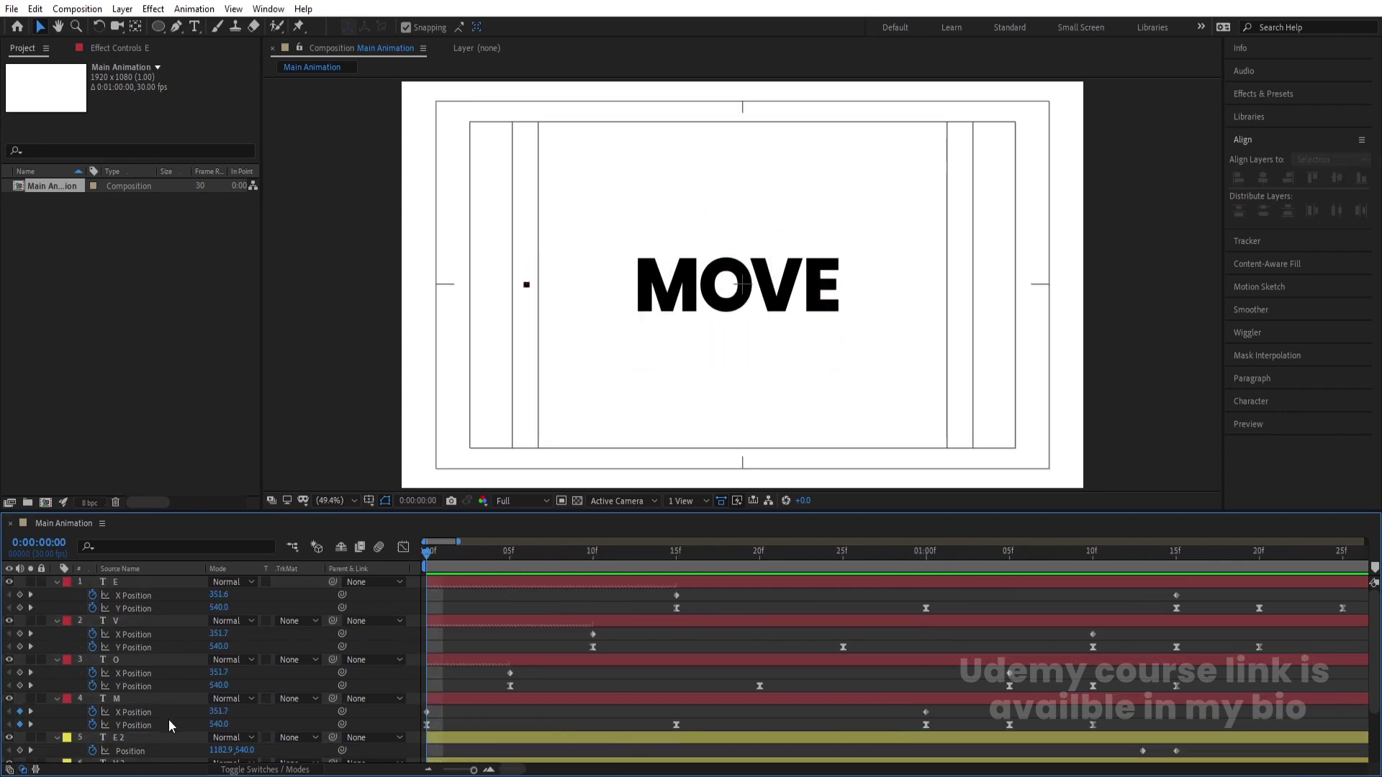
Show the Scale property for the M, O, V and E letter layers.
scroll(168, 719, down, 2)
click(127, 620)
scroll(127, 621, up, 2)
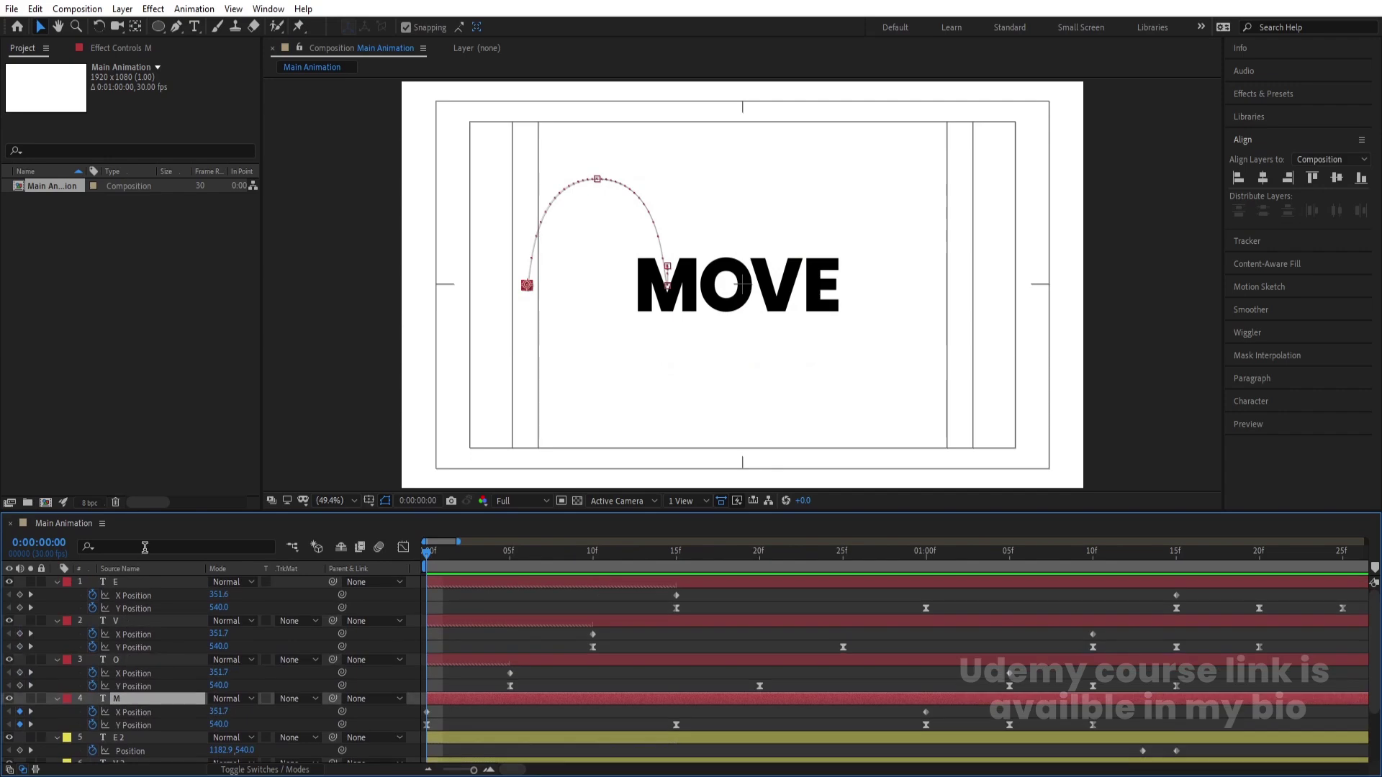
shift+click(123, 577)
key(s)
click(464, 598)
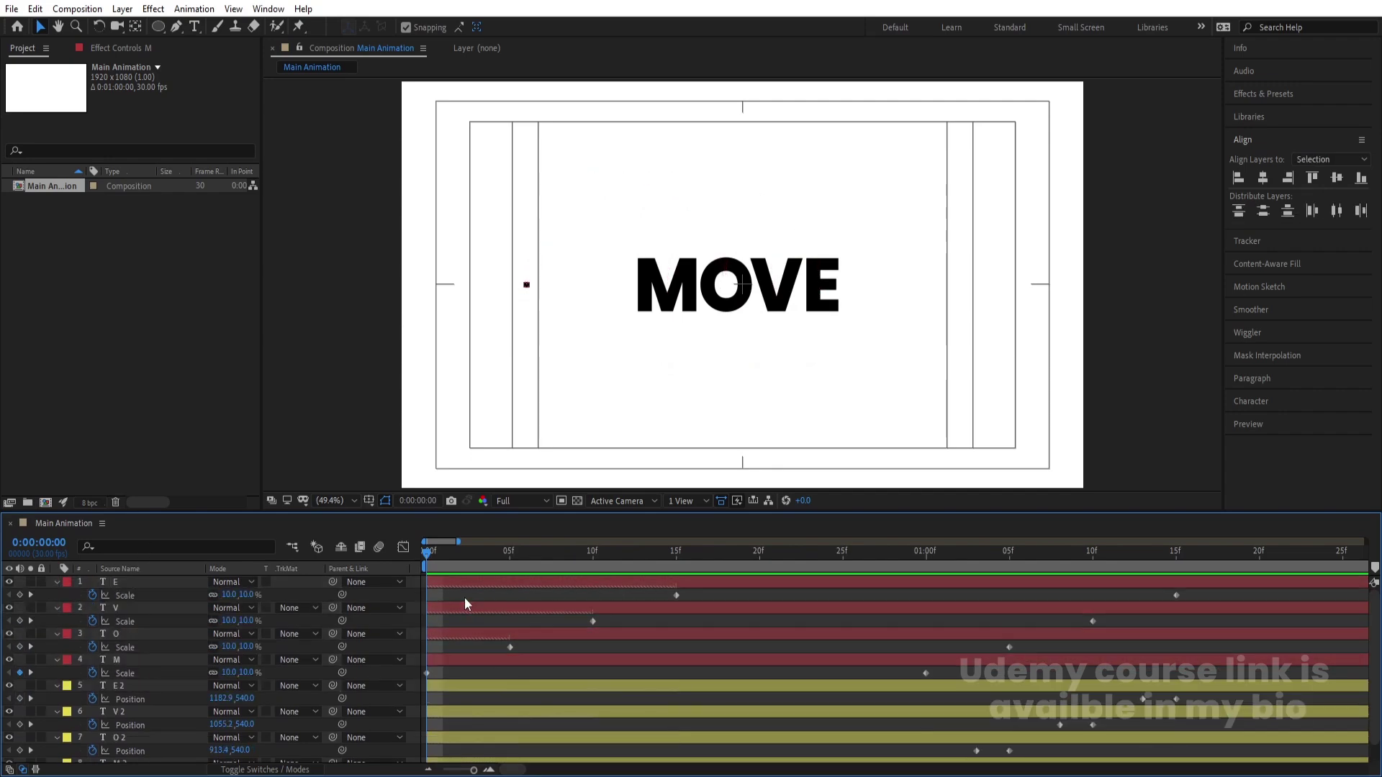
Set M's Scale keyframe and give O a Scale of 16.7% at 5f.
click(231, 672)
key(Return)
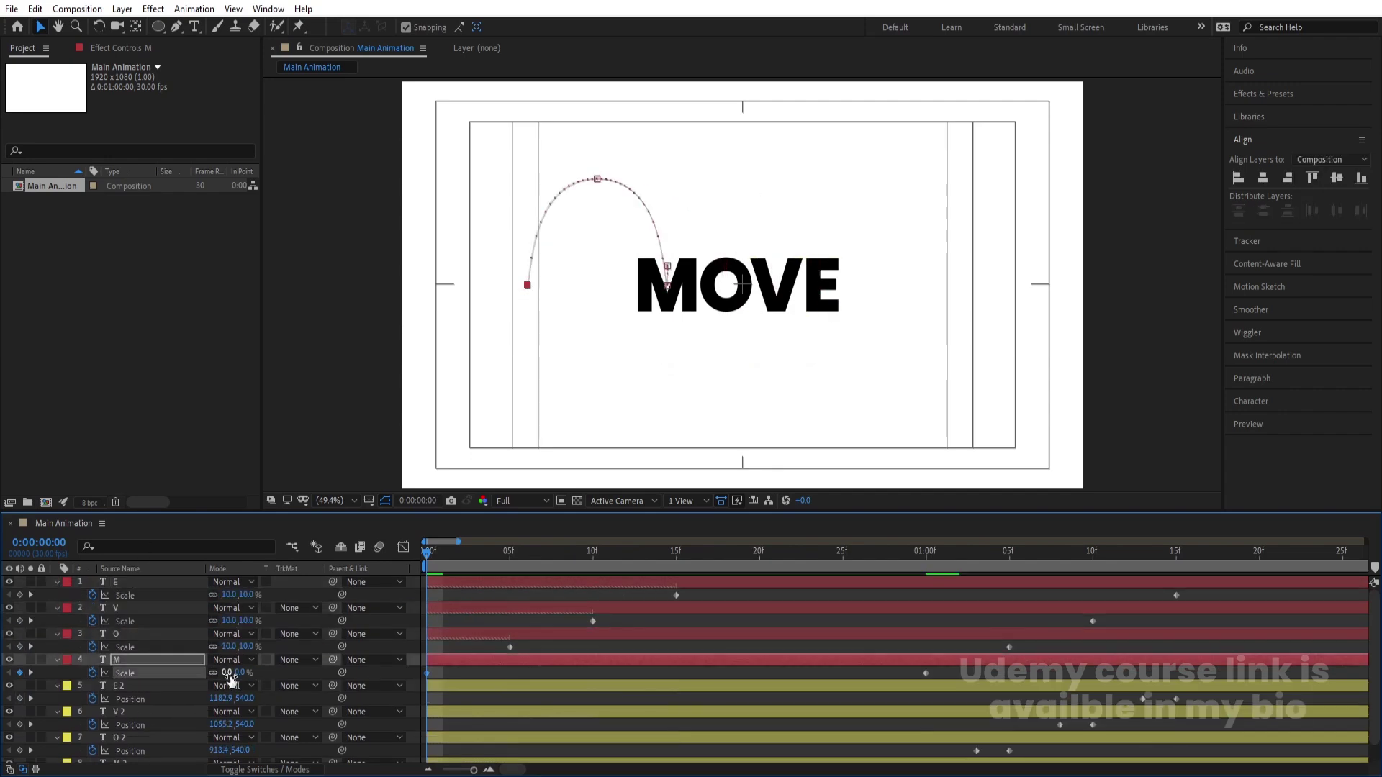
key(k)
click(229, 646)
text(16.7)
key(Return)
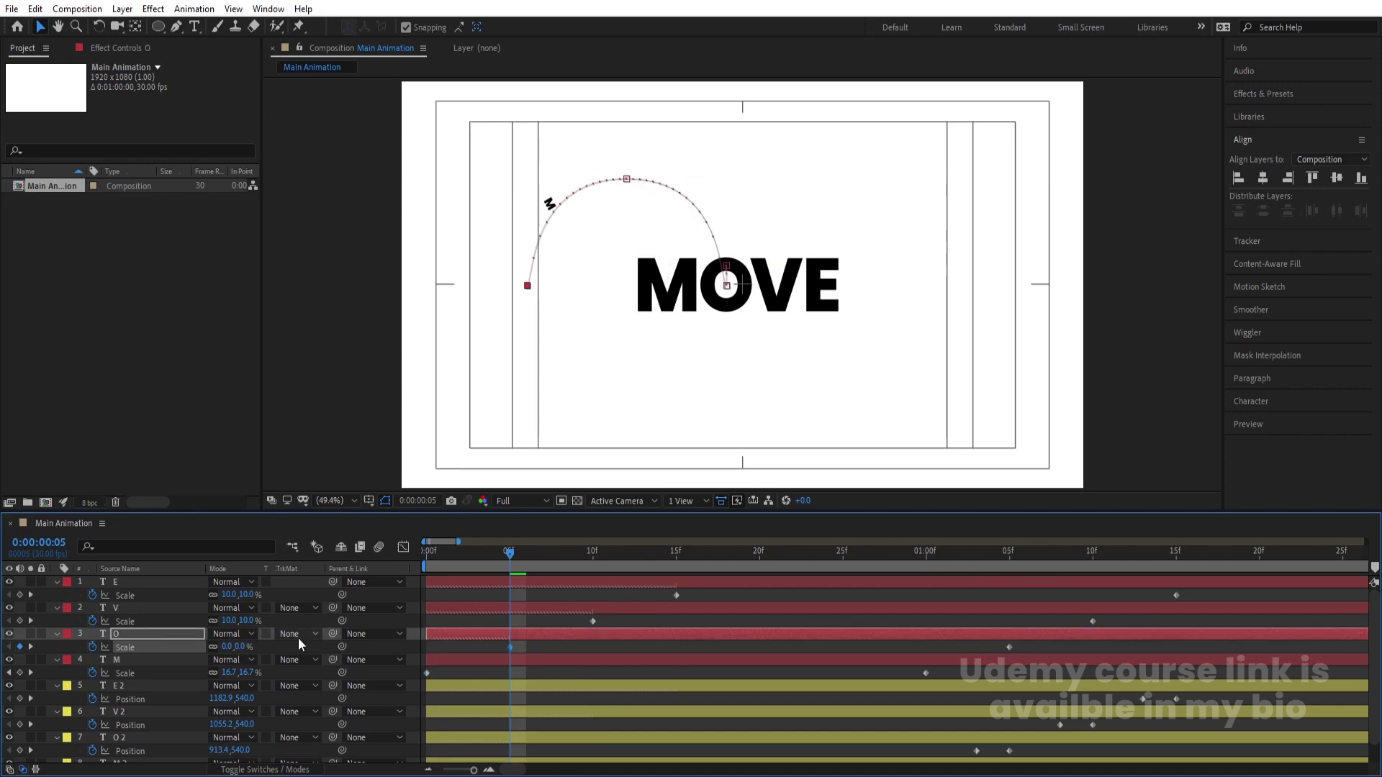
Set V's Scale to 0 at 10f and E's Scale to 0 at 15f, then preview.
click(295, 618)
text(k)
text(0)
key(Return)
key(k)
click(229, 595)
text(0)
key(Return)
key(space)
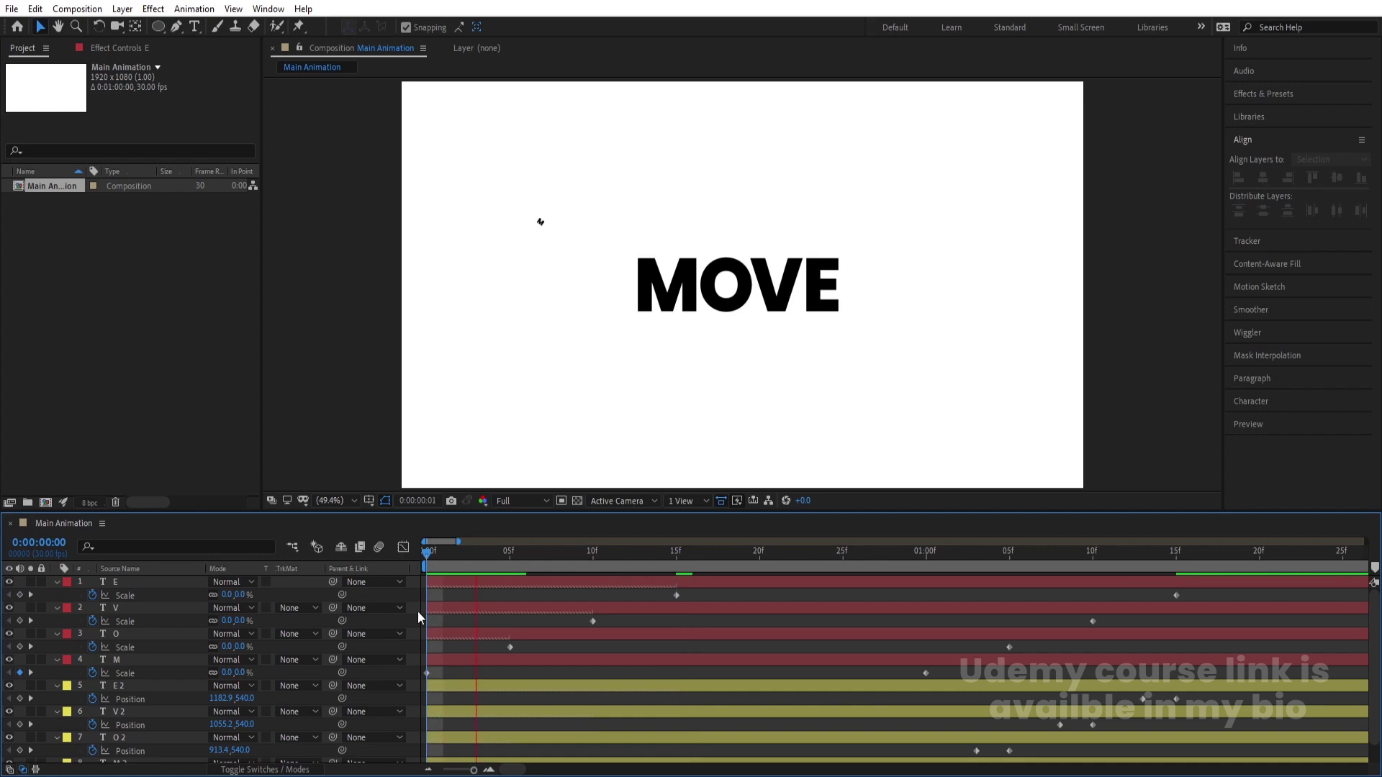
key(space)
key(space)
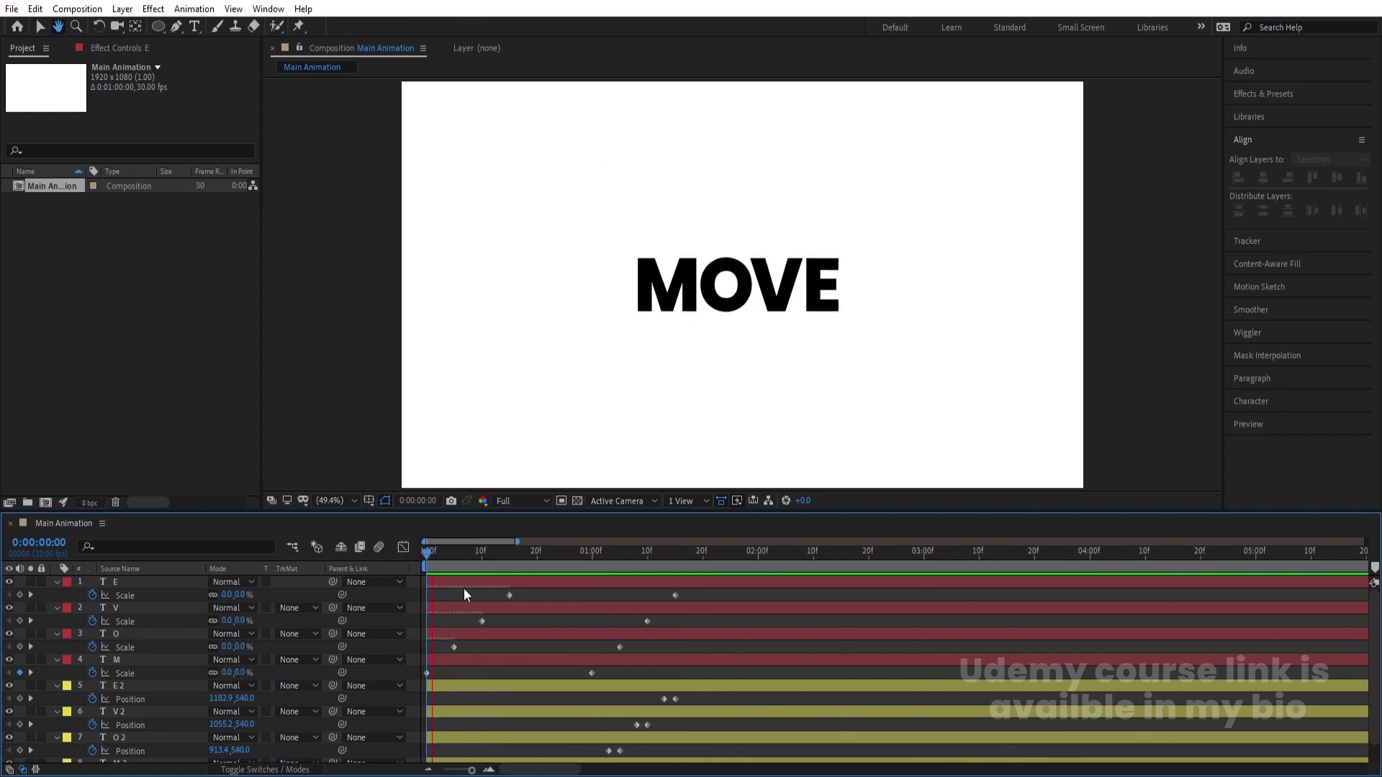
Pre-compose the E 2, V 2, O 2 and M 2 copy layers into a composition named Move.
key(space)
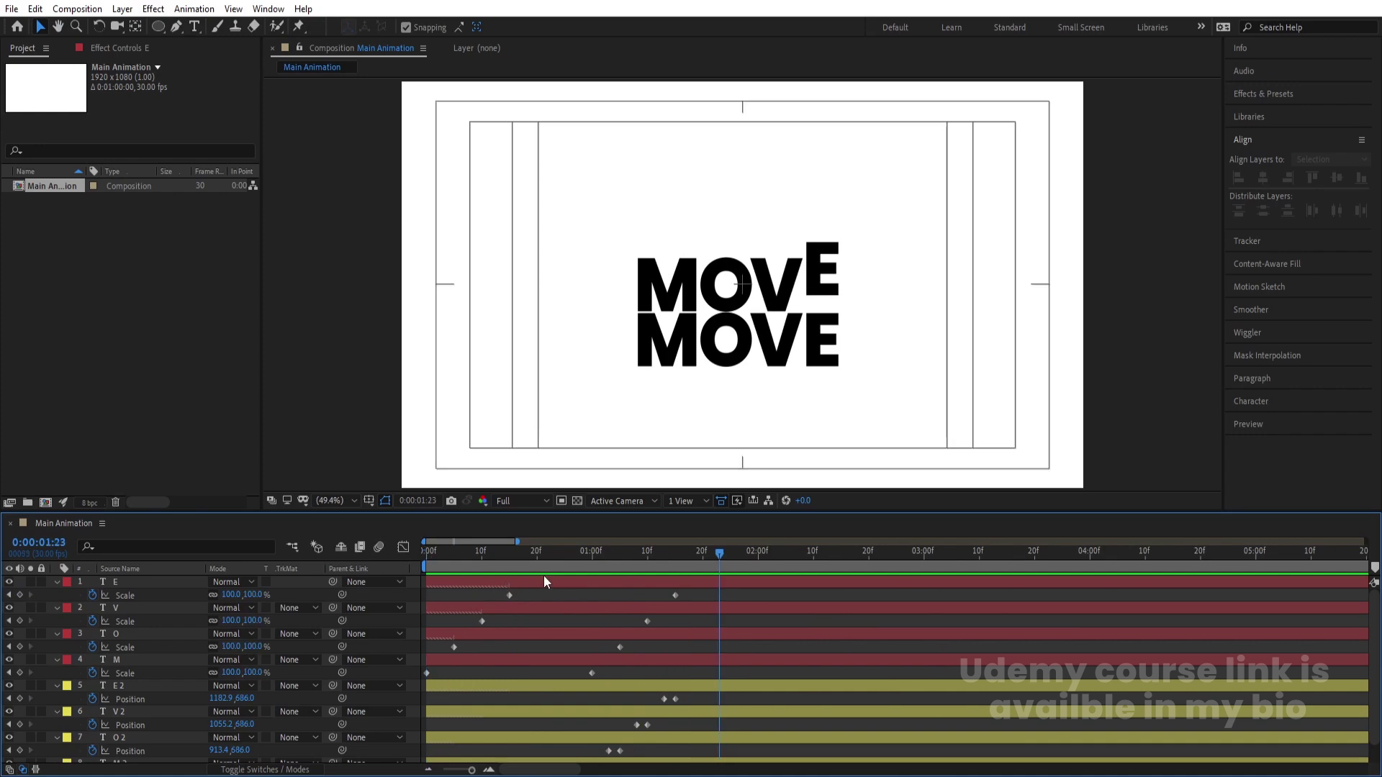
key(space)
key(space)
scroll(154, 666, down, 1)
click(154, 666)
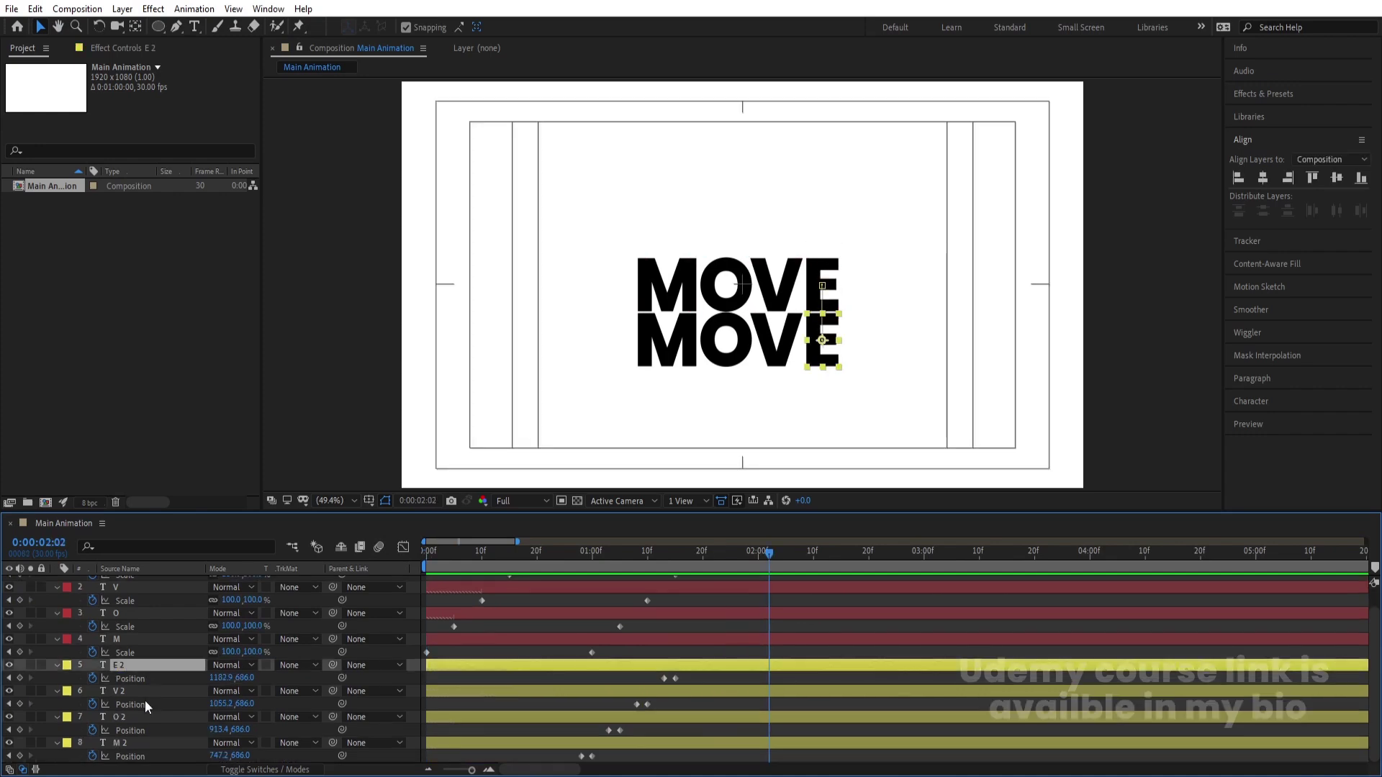
shift+click(121, 745)
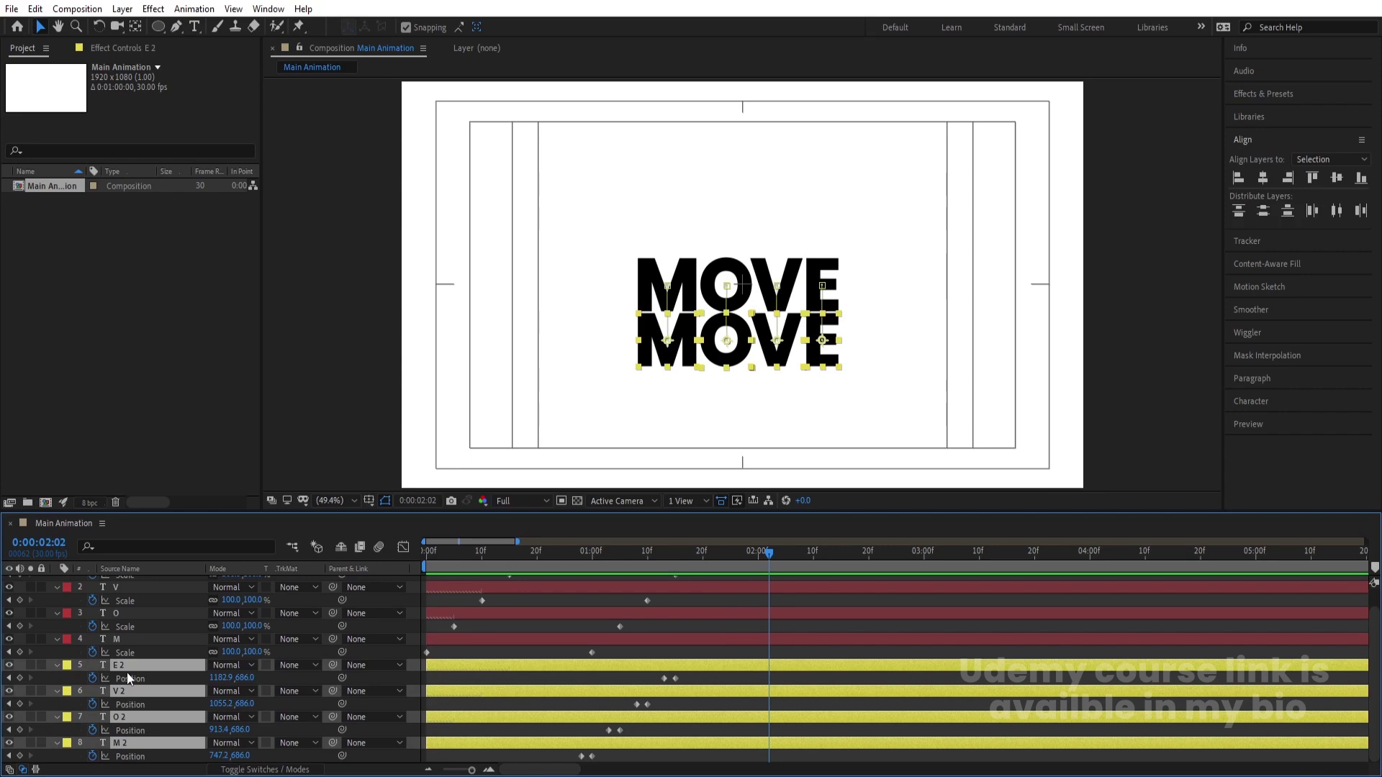
key(ctrl+shift+c)
text(Move)
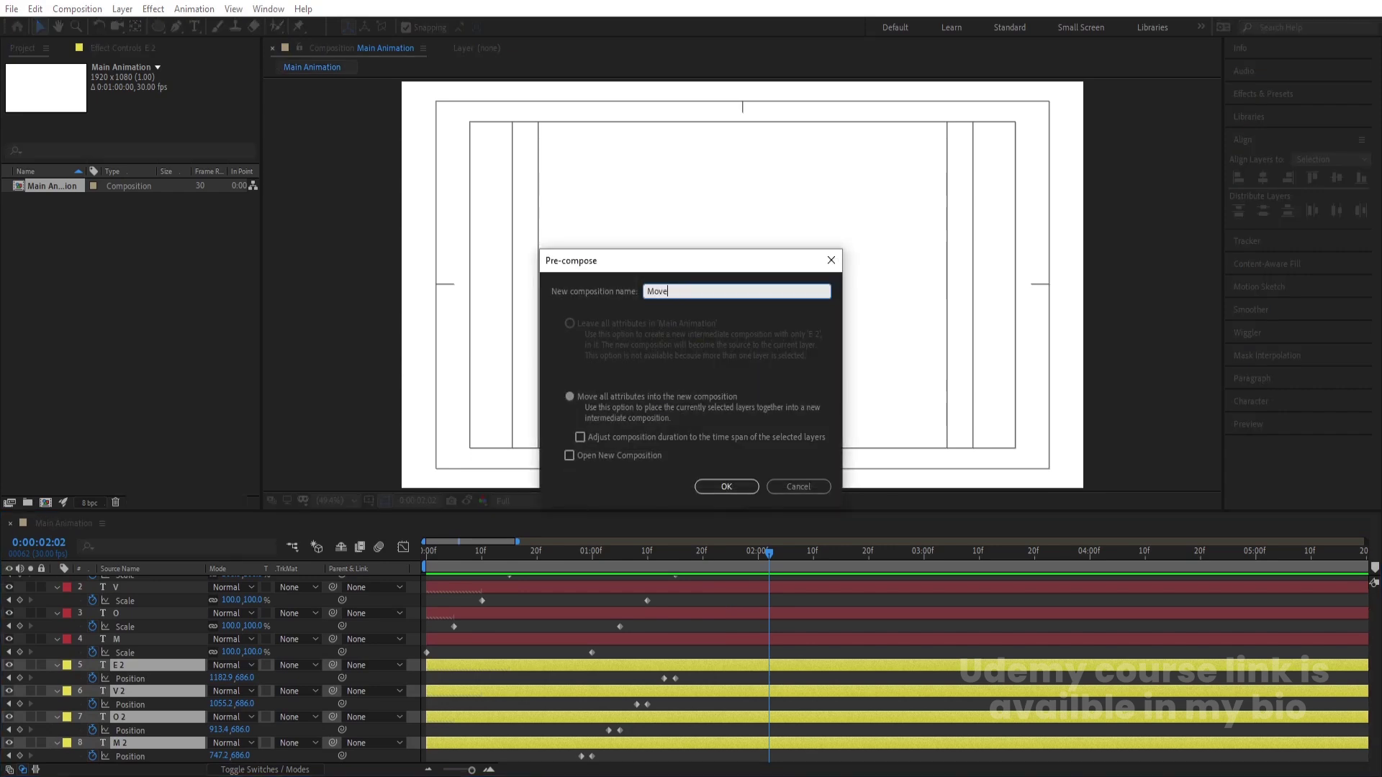
key(Return)
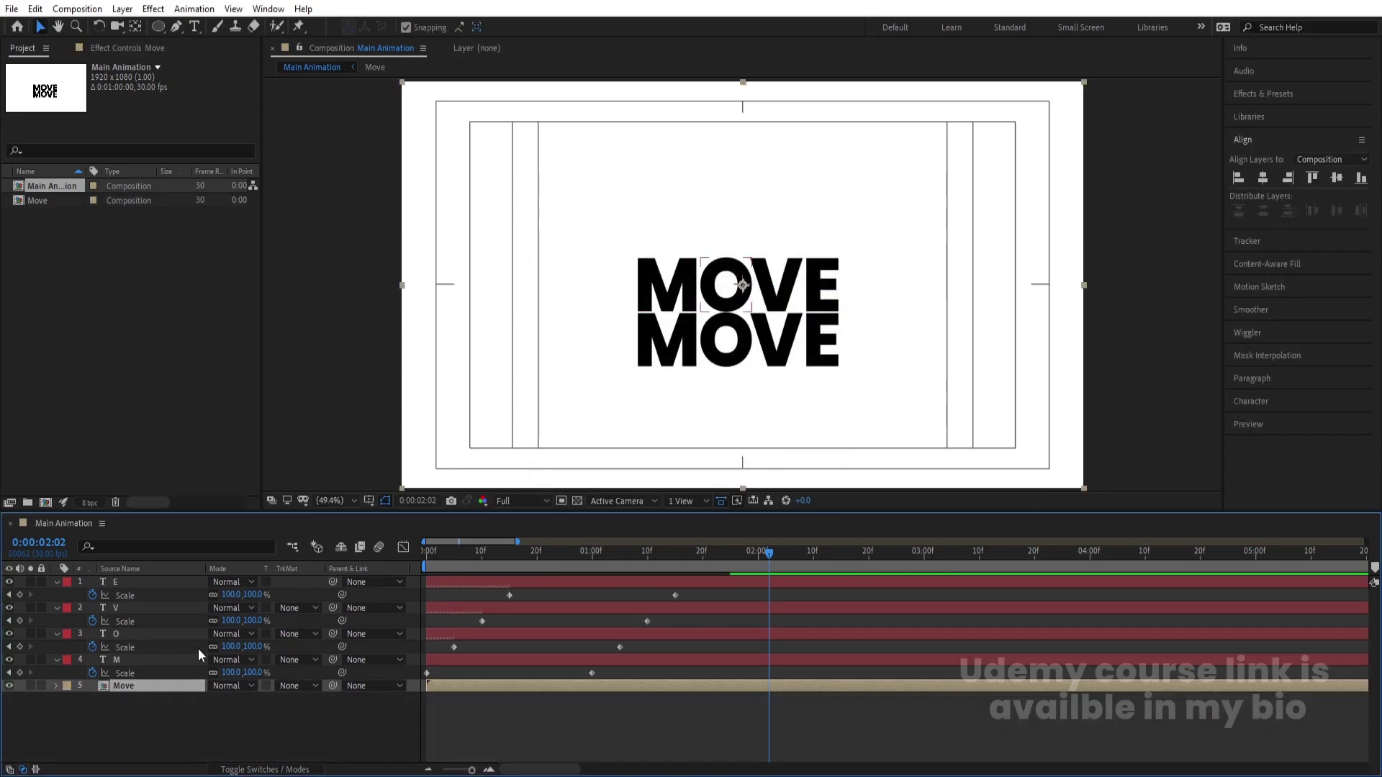
key(Home)
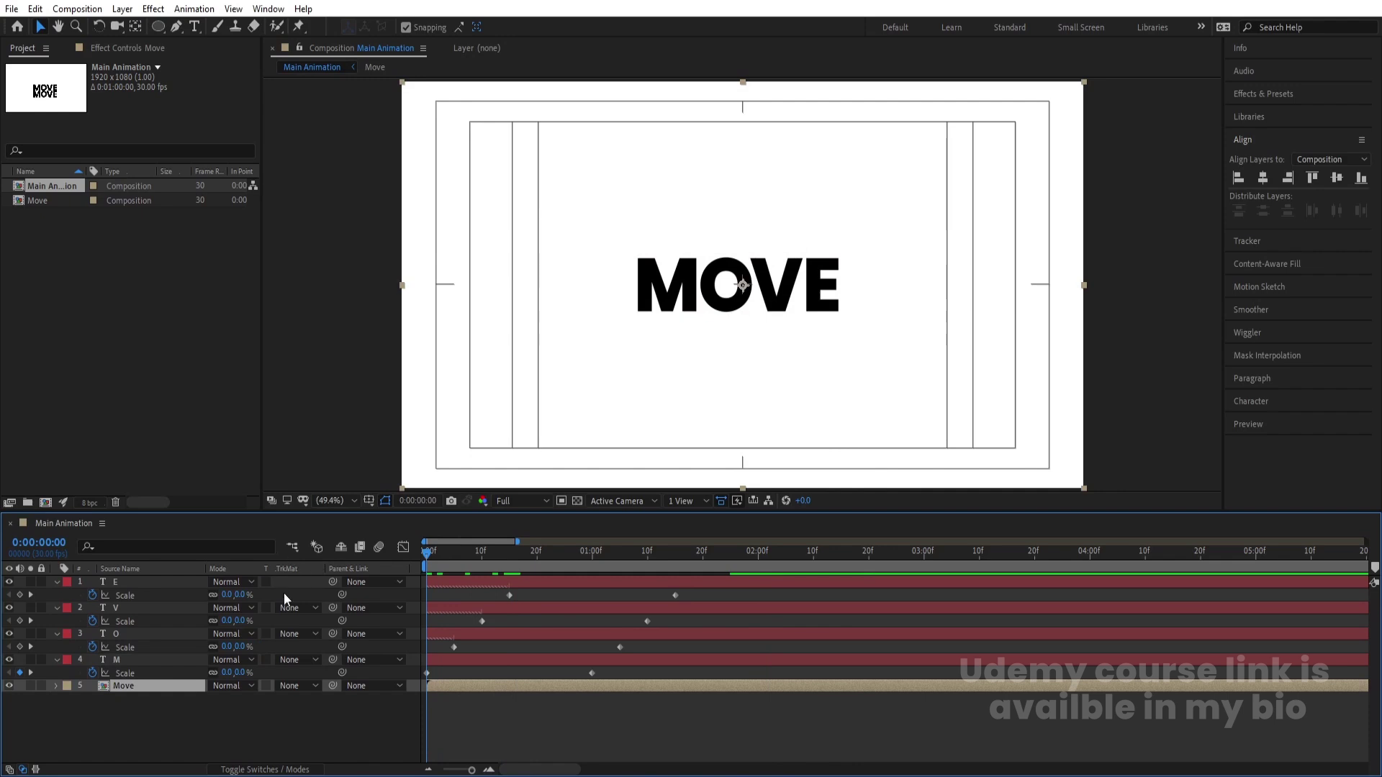
Draw a rectangular mask around the MOVE word on the Move layer.
drag(158, 27, 193, 28)
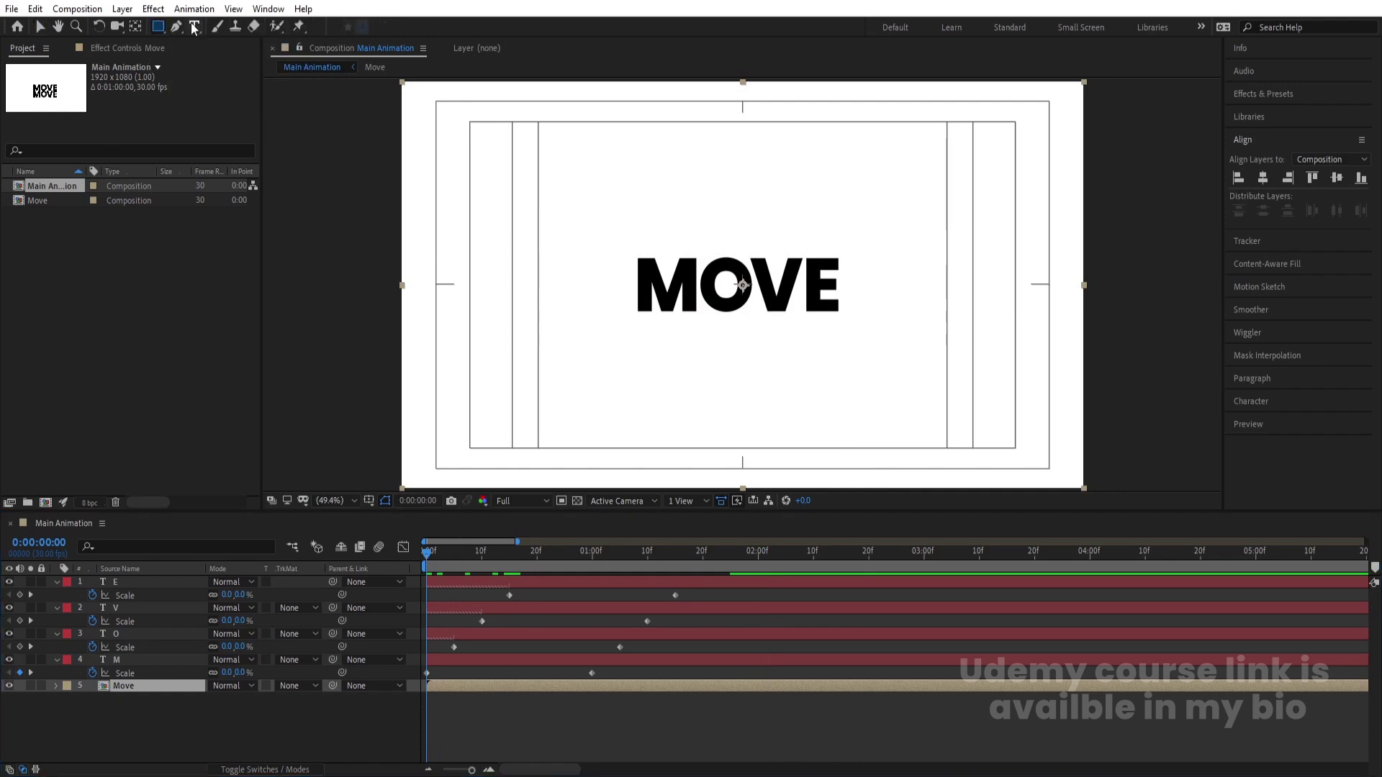
drag(628, 253, 847, 315)
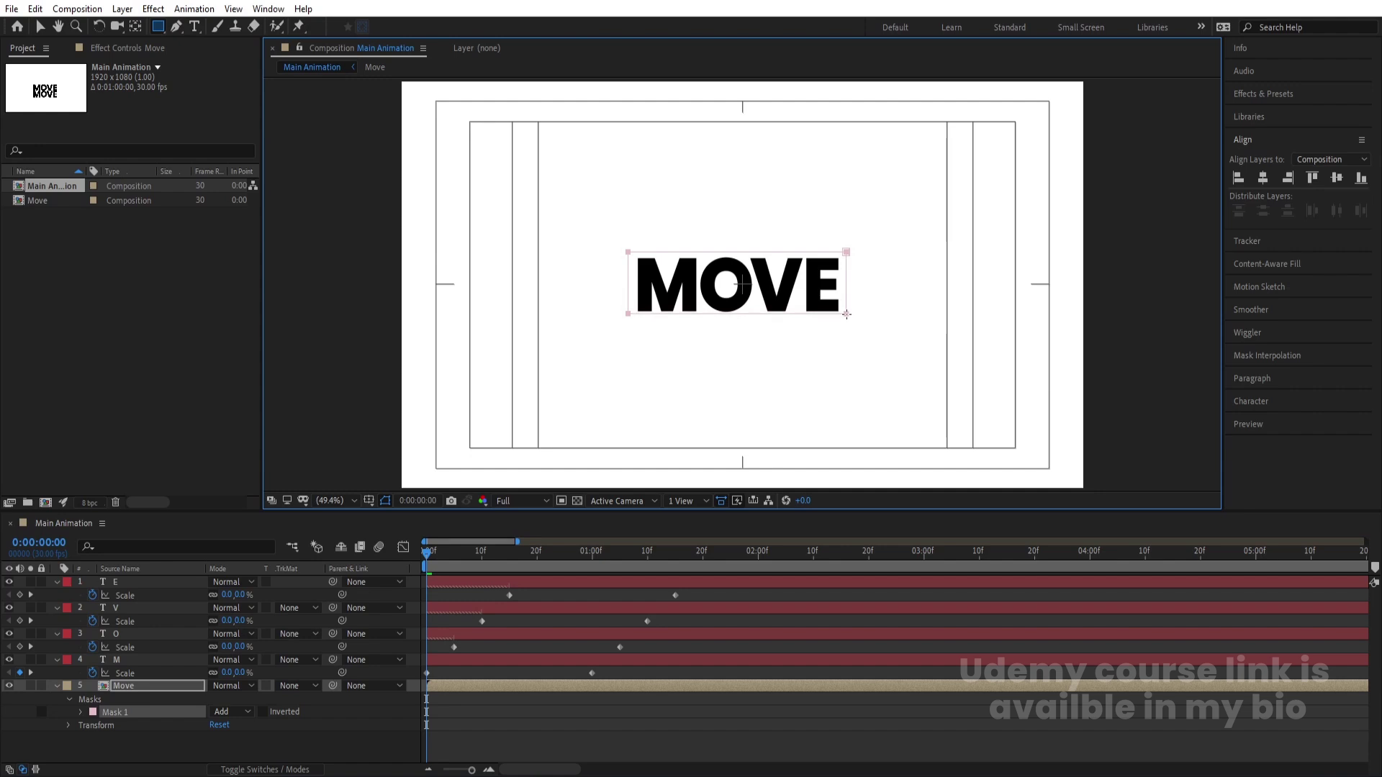
click(352, 706)
key(u)
Preview the masked Move layer animation in Main Animation.
key(apostrophe)
key(space)
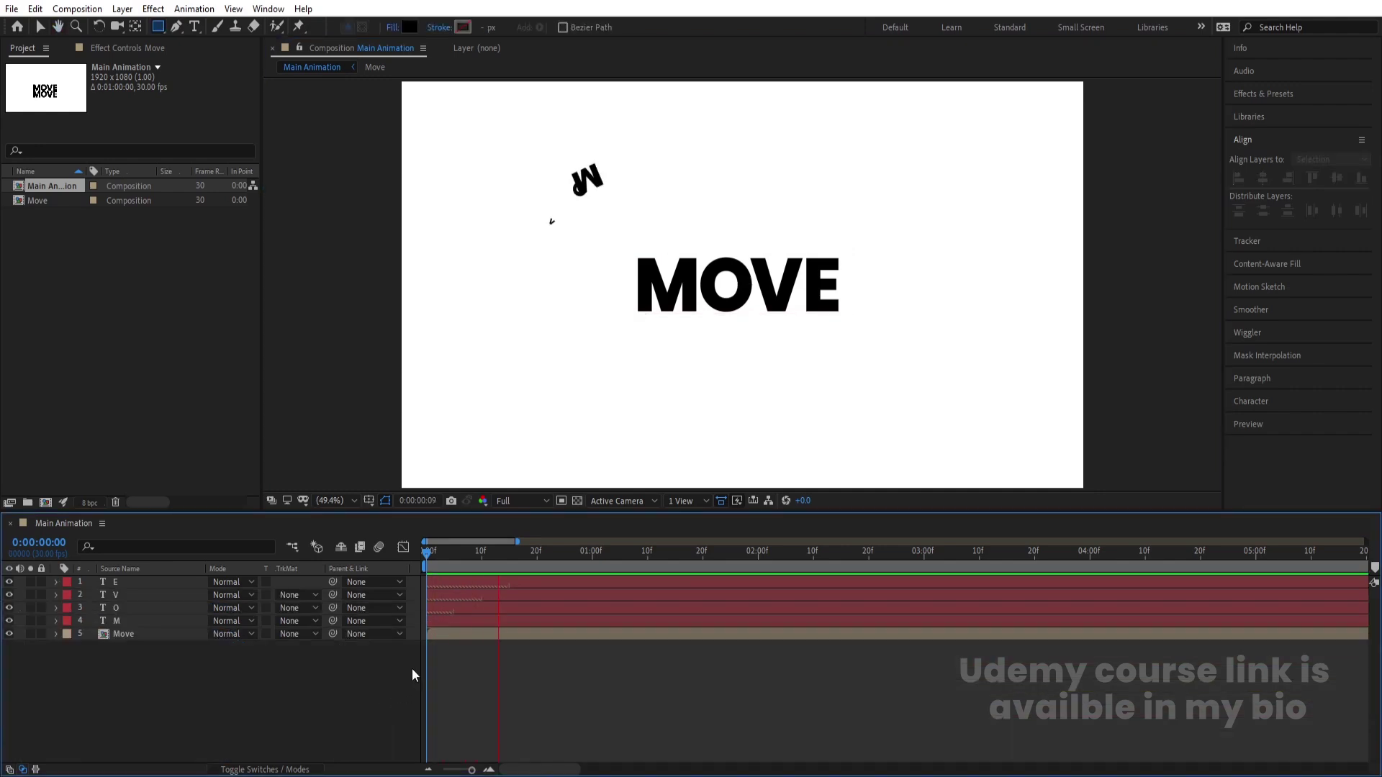
key(apostrophe)
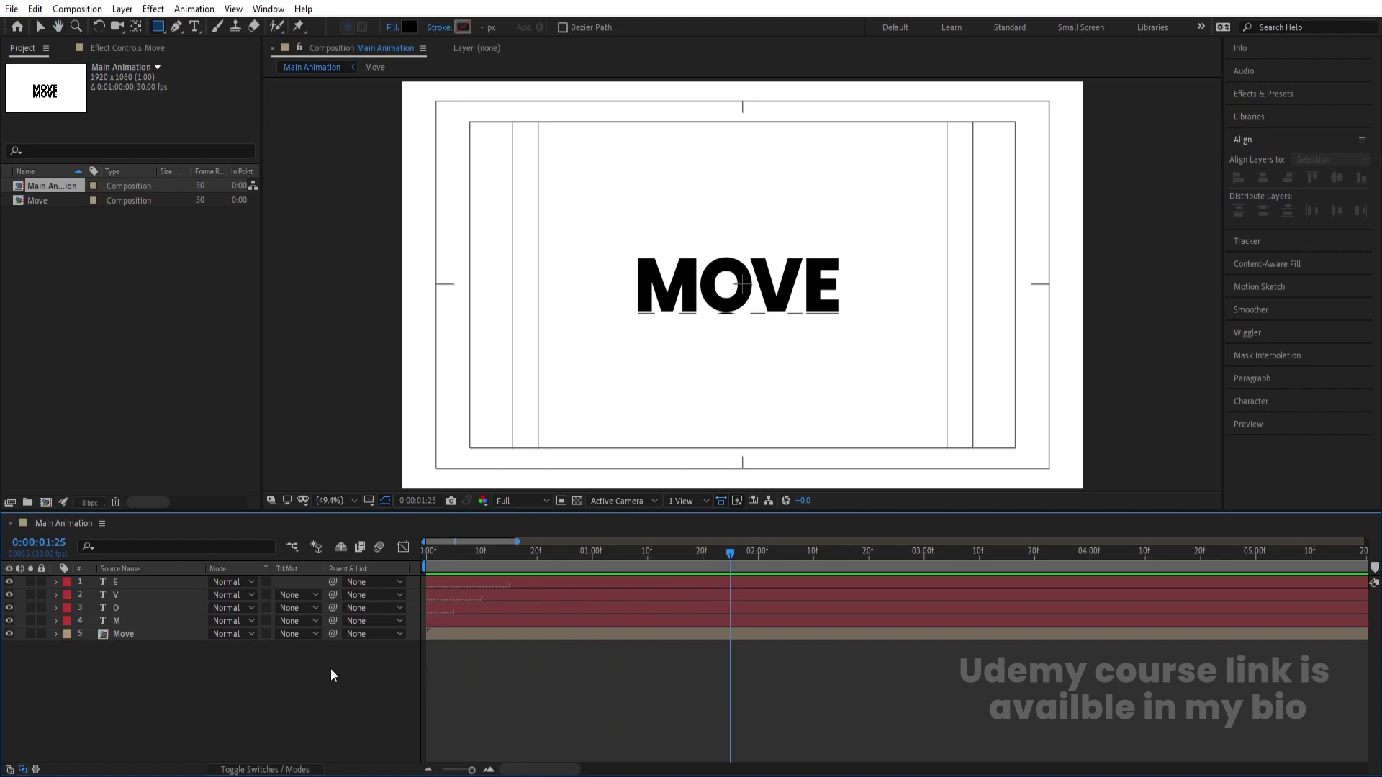
click(133, 636)
key(v)
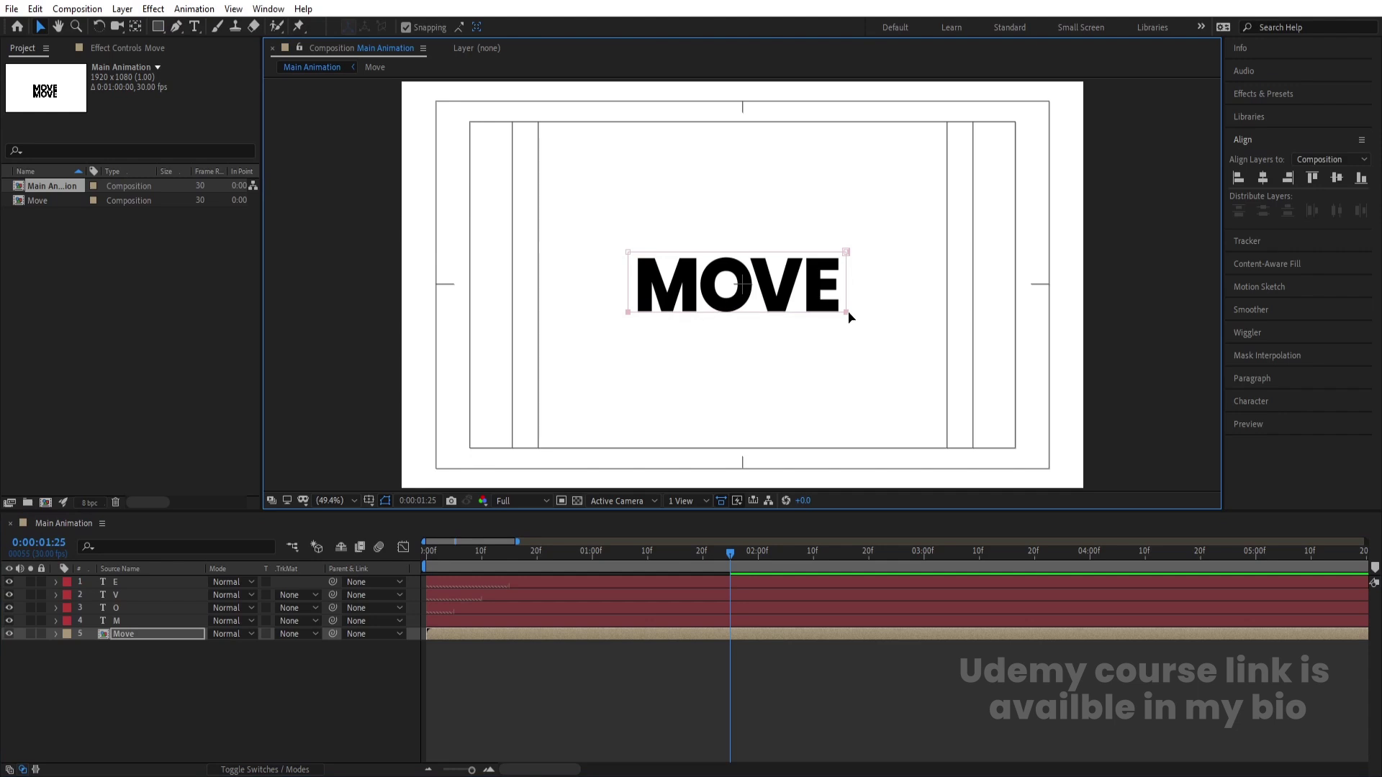
click(545, 554)
key(space)
key(space)
click(627, 314)
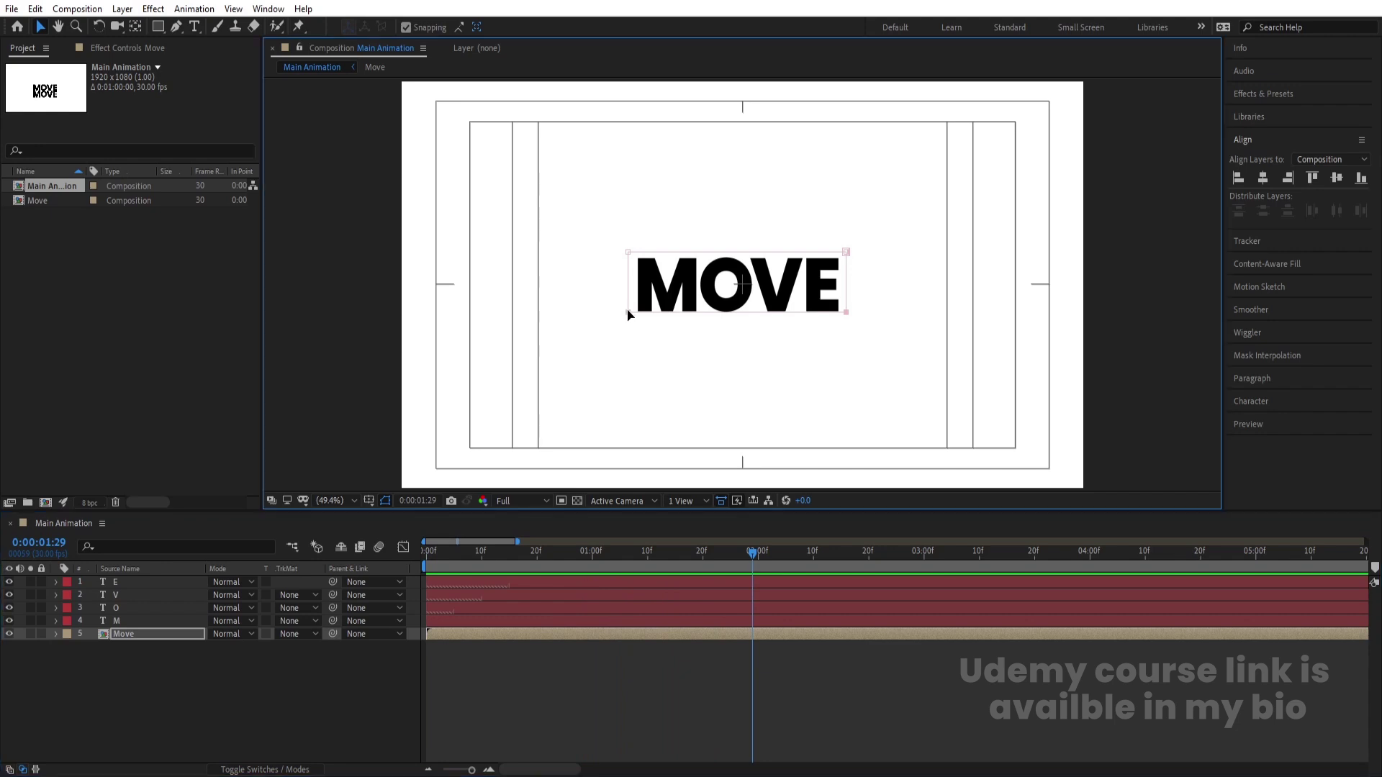
Inside the Move precomp, nudge O 2's Position keyframe slightly down, then preview Main Animation.
double_click(576, 634)
click(729, 357)
key(p)
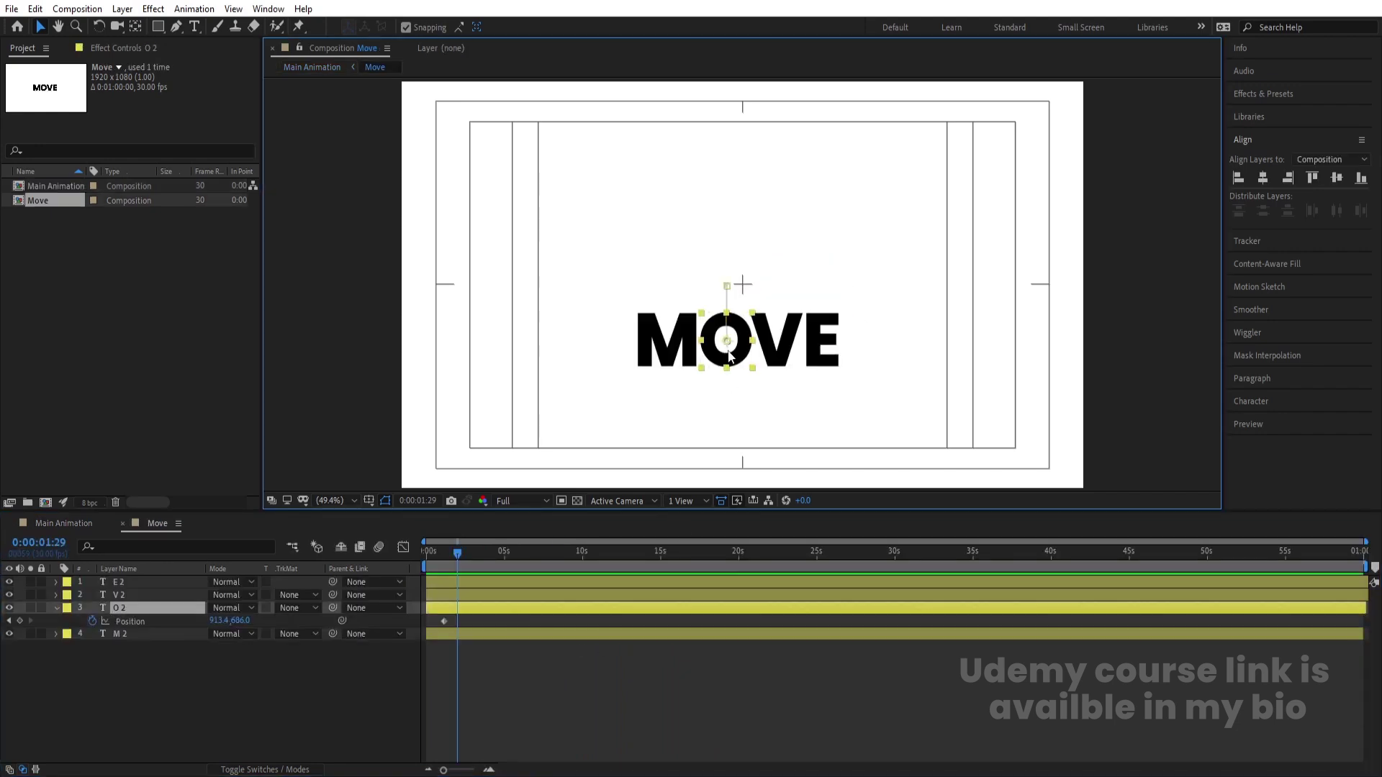
key(j)
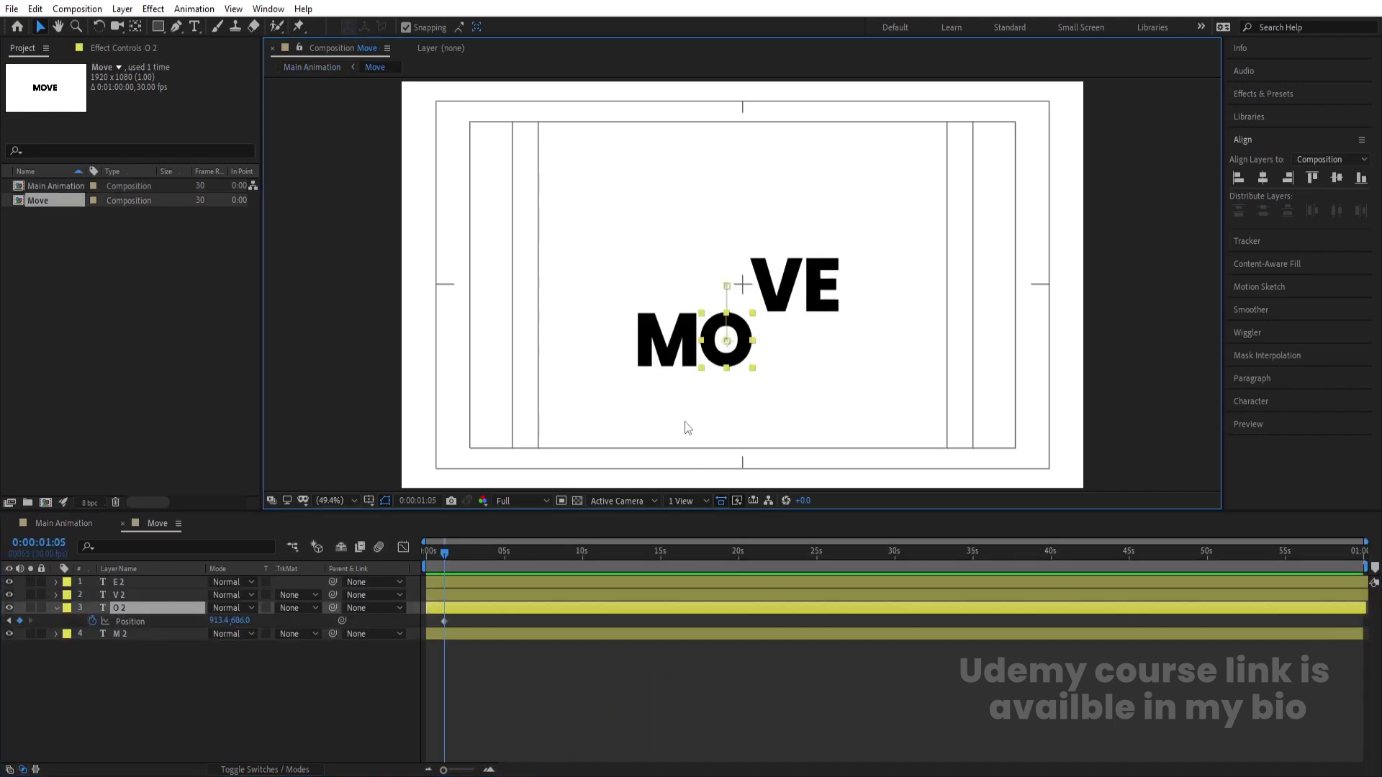
key(Down)
key(Down)
key(Down)
key(Down)
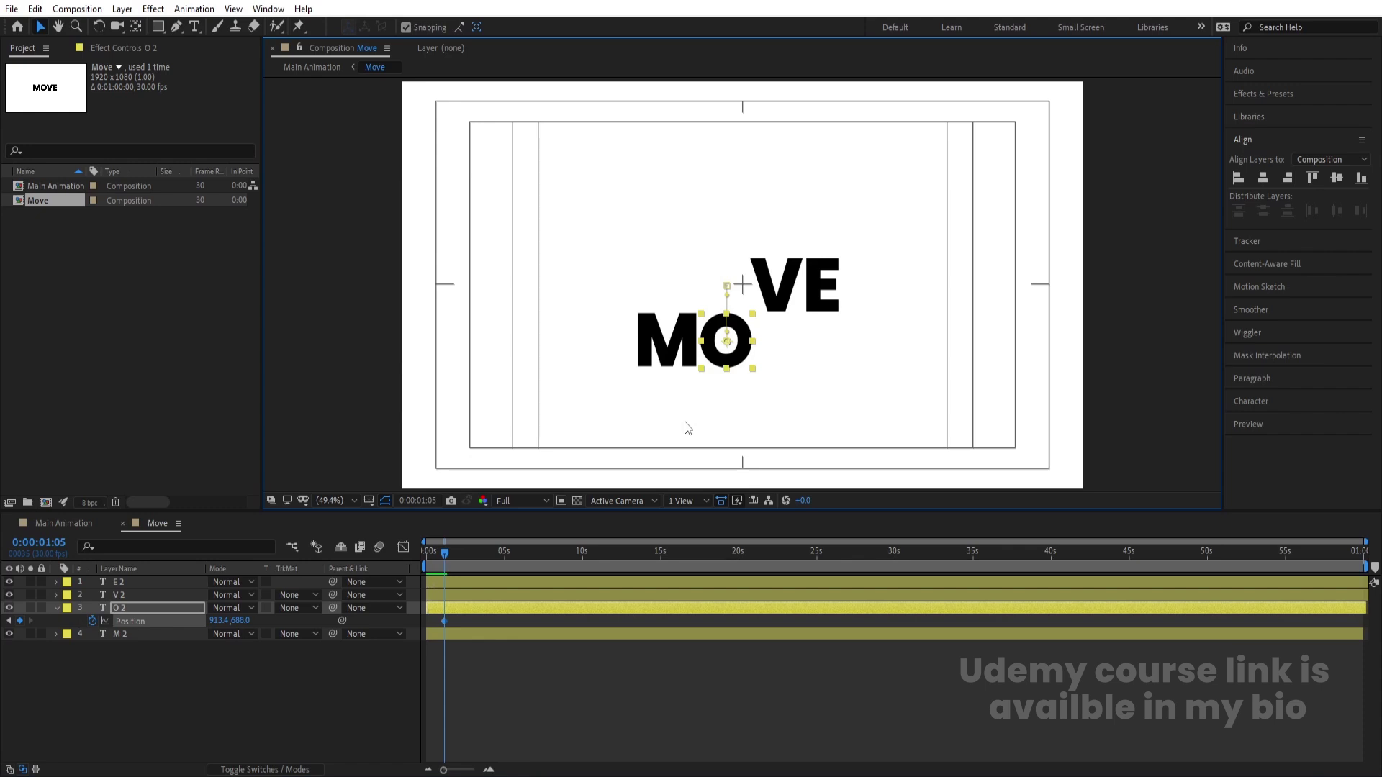
click(92, 521)
key(space)
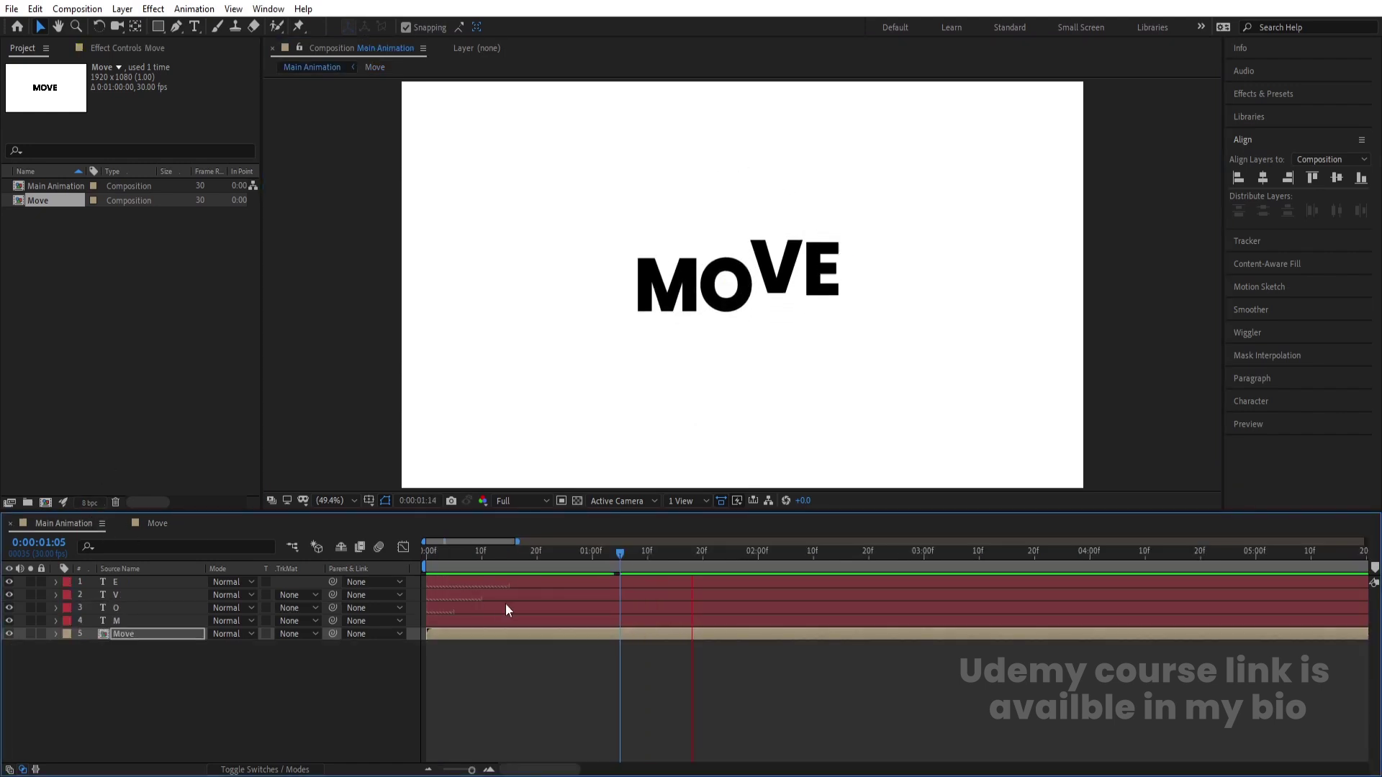
Replay the letter animation from the start several times.
click(489, 555)
drag(489, 555, 370, 560)
key(space)
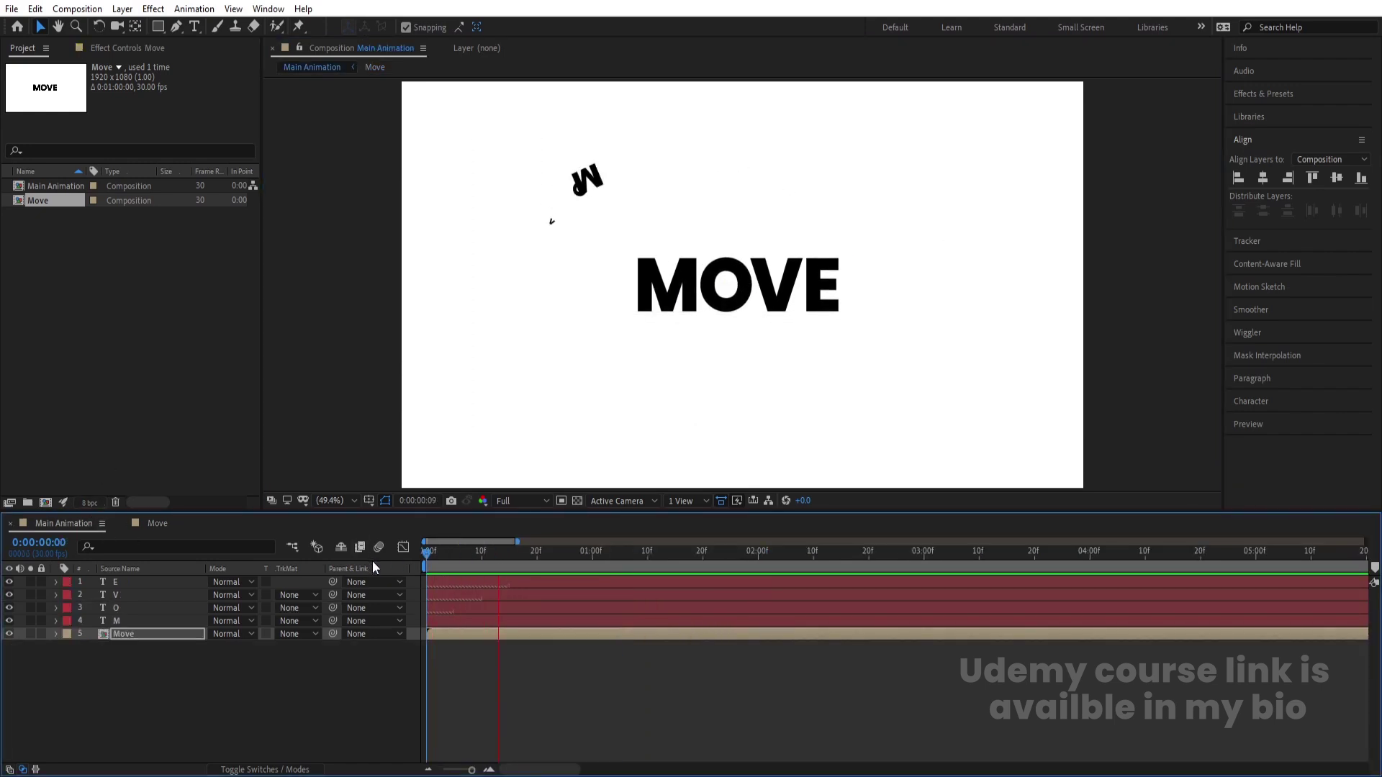
key(space)
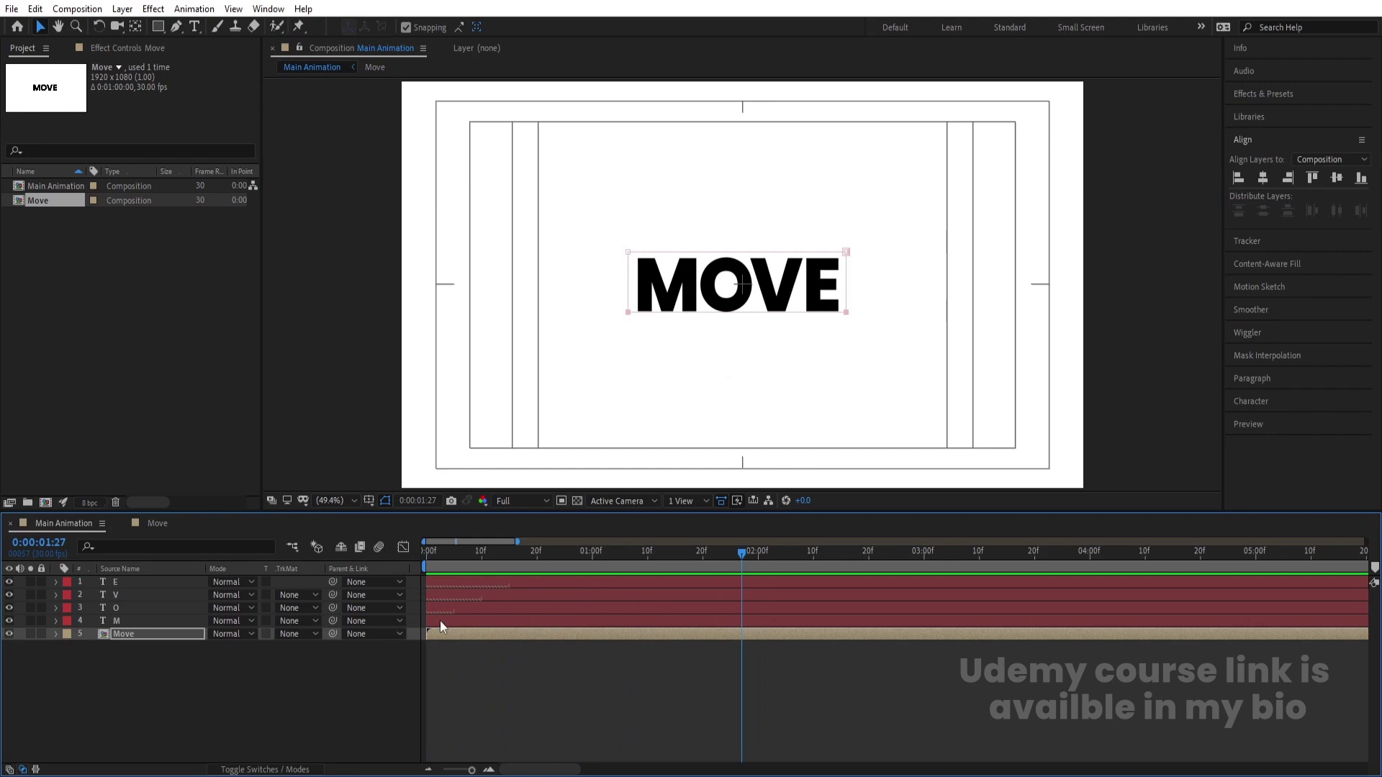
click(454, 695)
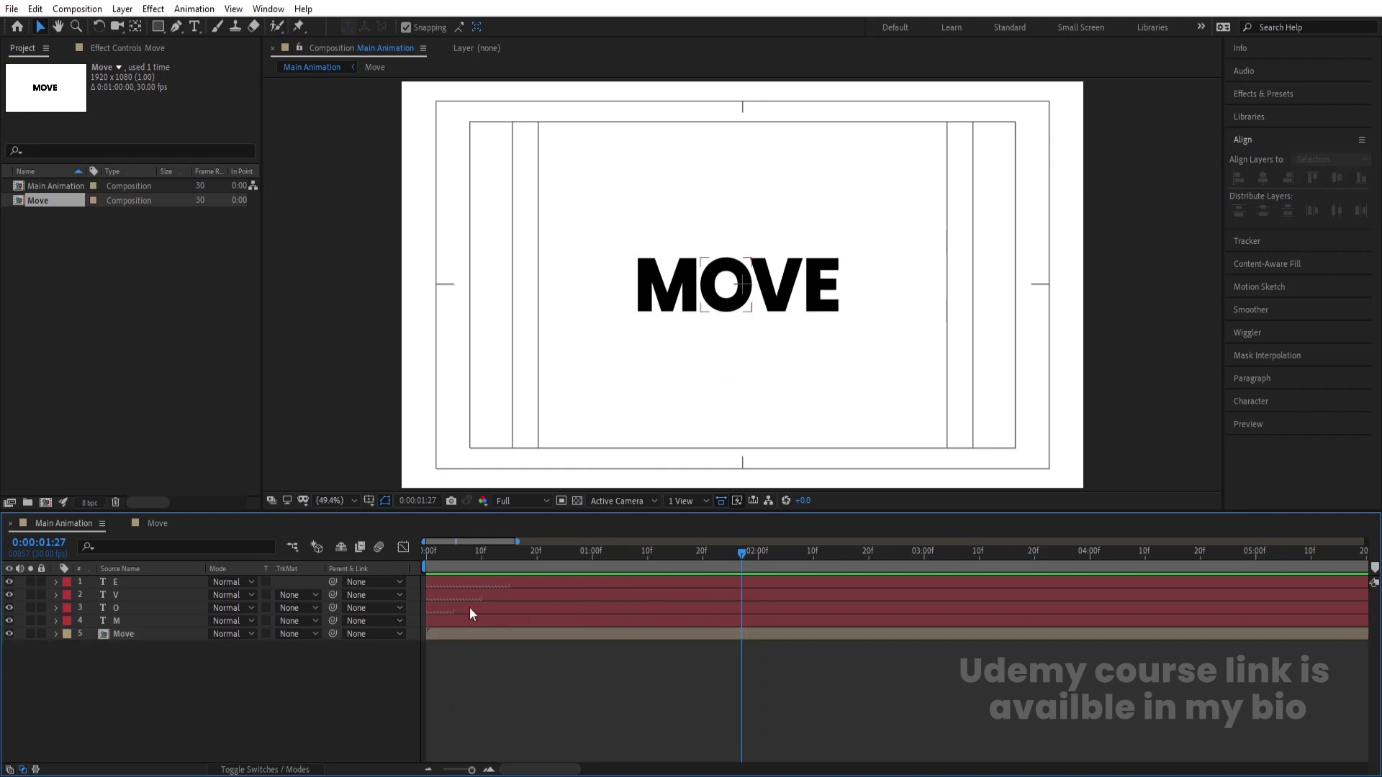
drag(455, 559, 380, 559)
key(space)
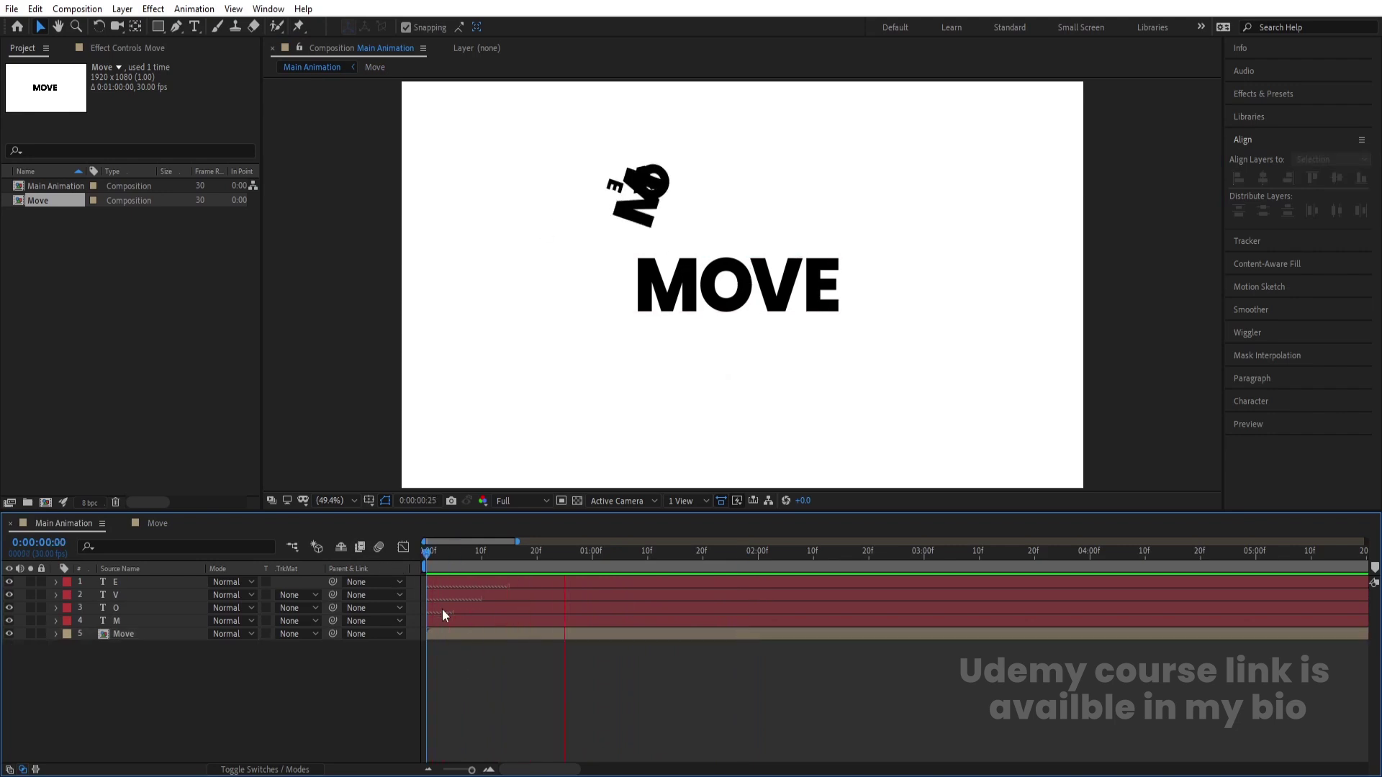
key(space)
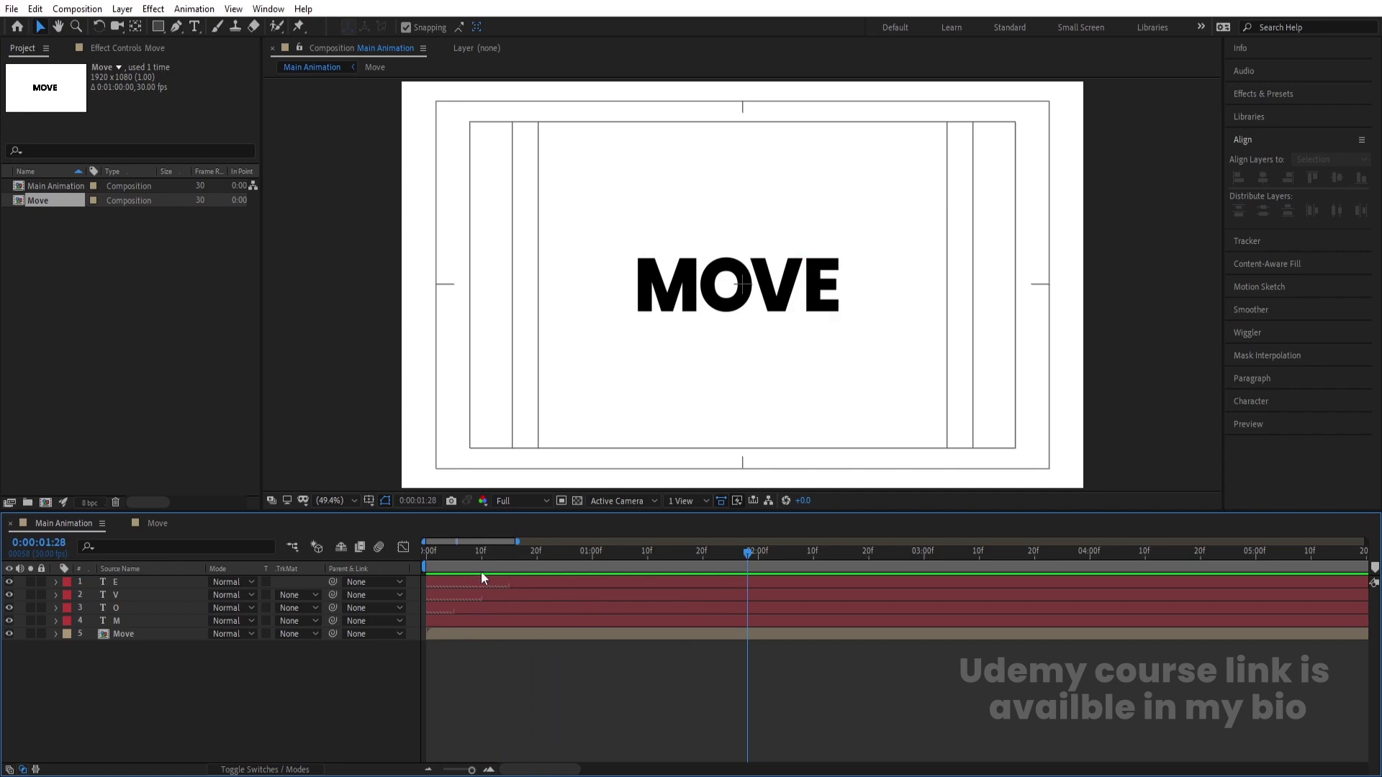
drag(472, 558, 347, 558)
key(space)
End the work area at 0:00:02:00 and preview the first two seconds.
drag(747, 556, 757, 555)
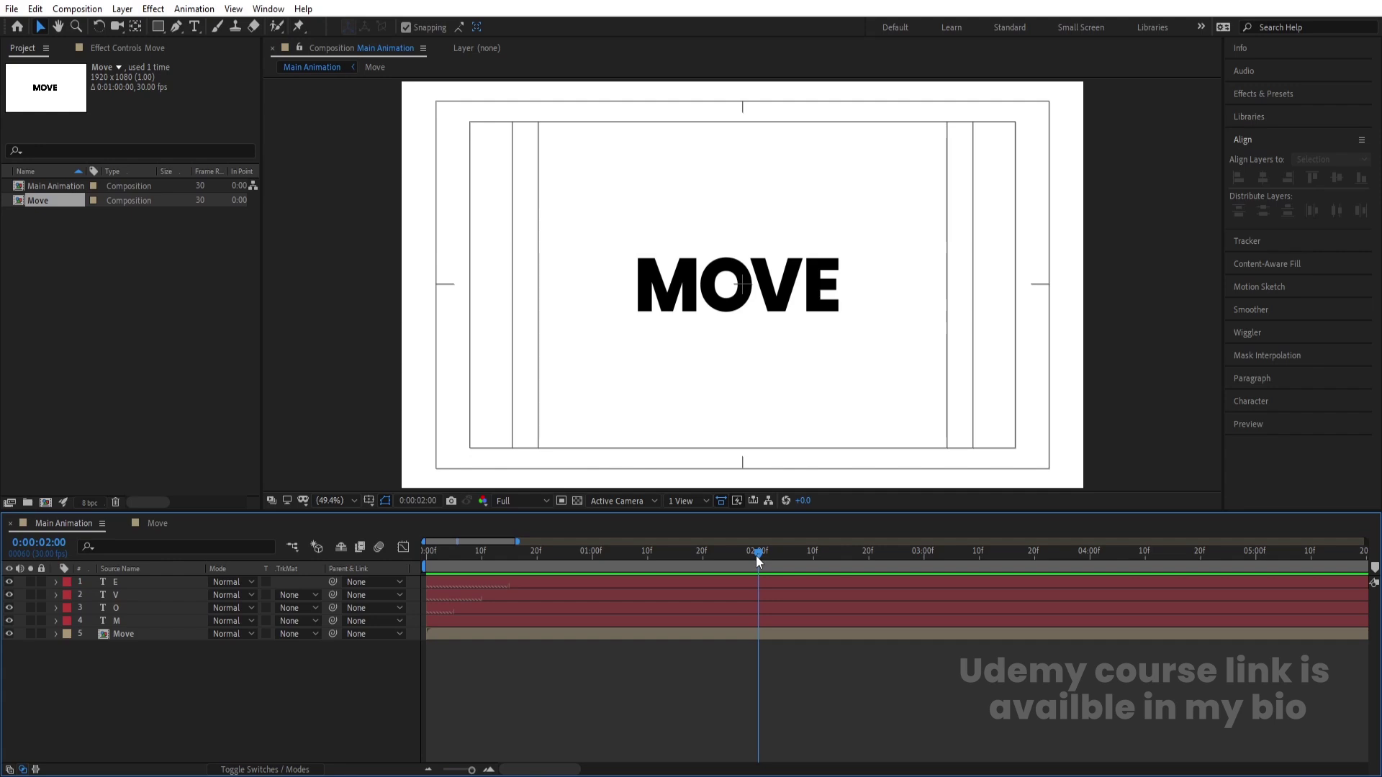
key(space)
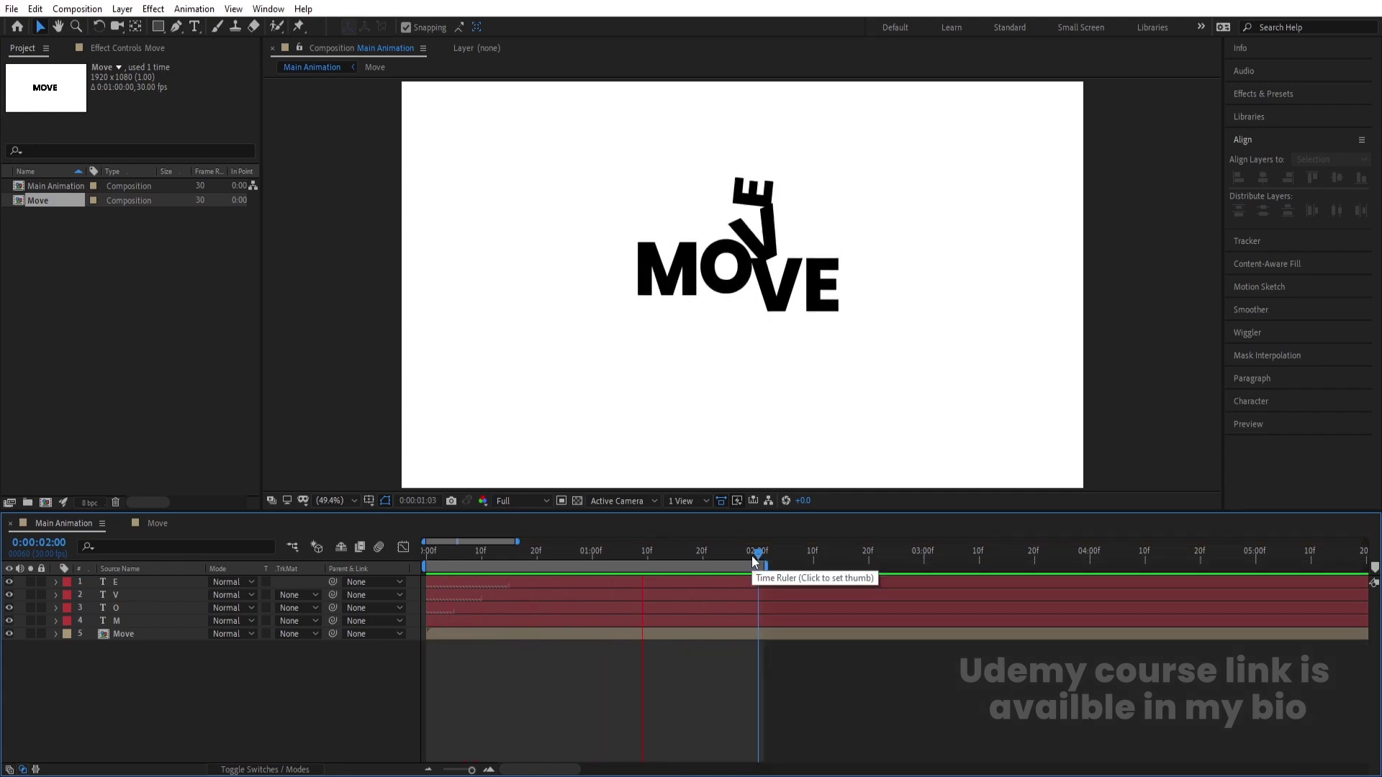
key(space)
drag(589, 552, 380, 582)
Pre-compose the four letter layers and the Move layer into a composition named Animation.
drag(184, 656, 102, 584)
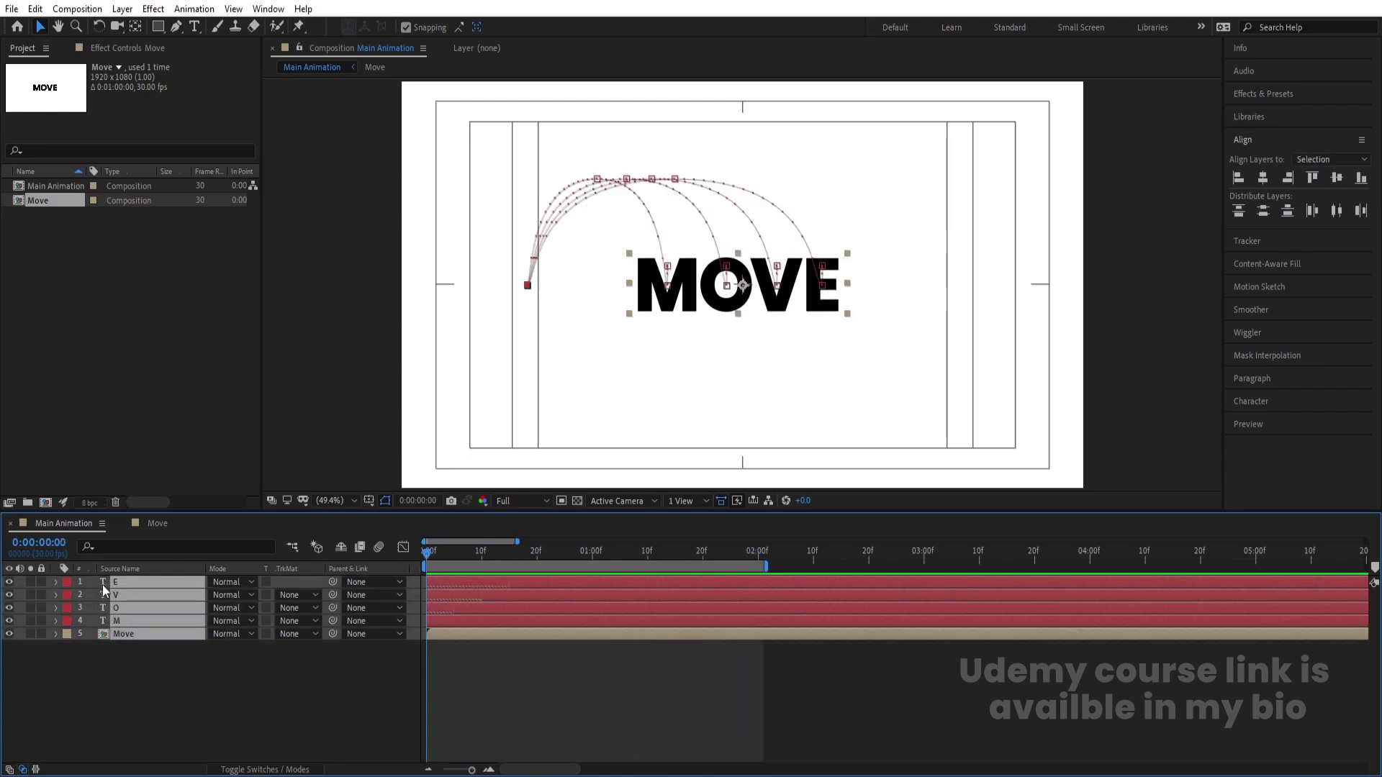
click(200, 689)
drag(201, 675, 106, 563)
key(ctrl+shift+c)
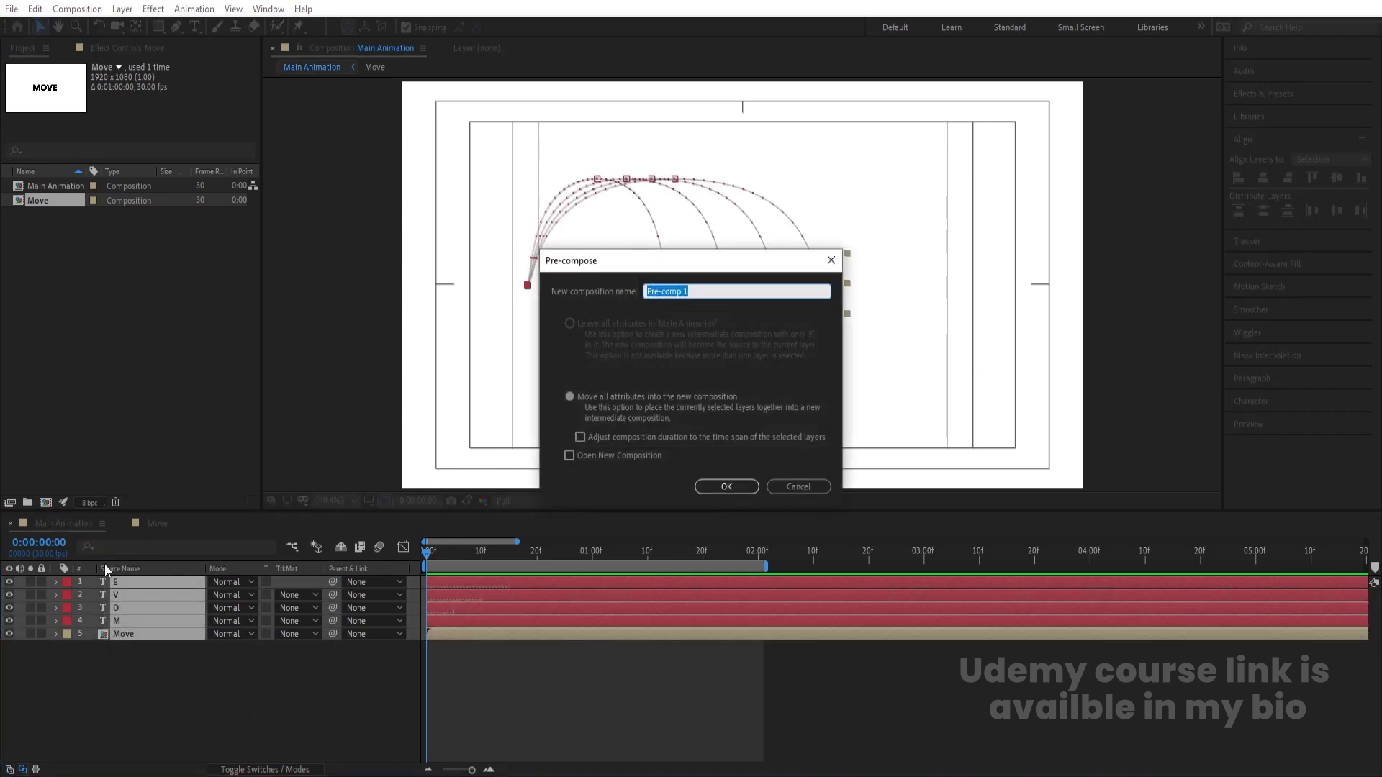
text(Animation)
key(Return)
click(131, 589)
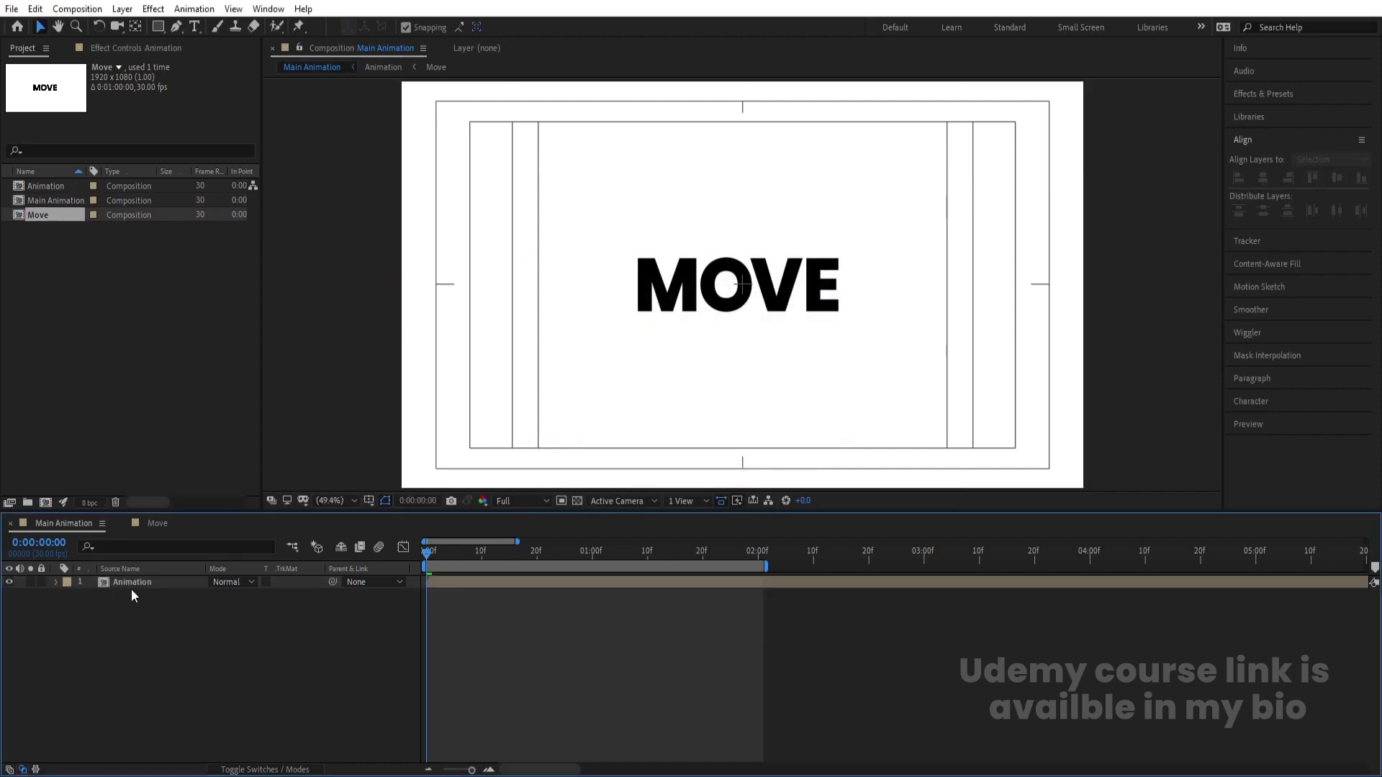
Duplicate the Animation layer and flip the copy vertically with Scale Y -100.
click(119, 576)
key(ctrl+d)
key(s)
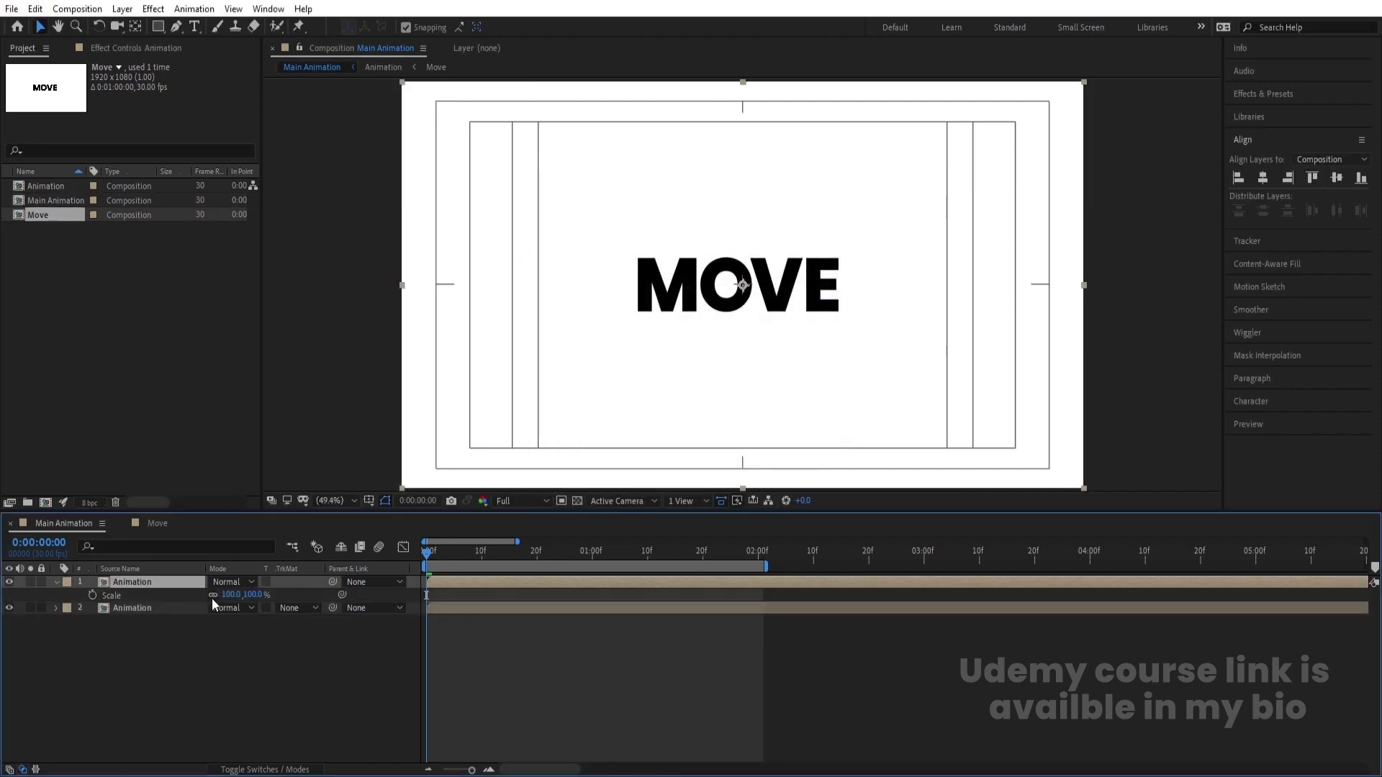
click(253, 594)
text(-100)
key(Return)
Move the flipped copy below MOVE and set its opacity to 40%.
key(p)
drag(241, 594, 321, 616)
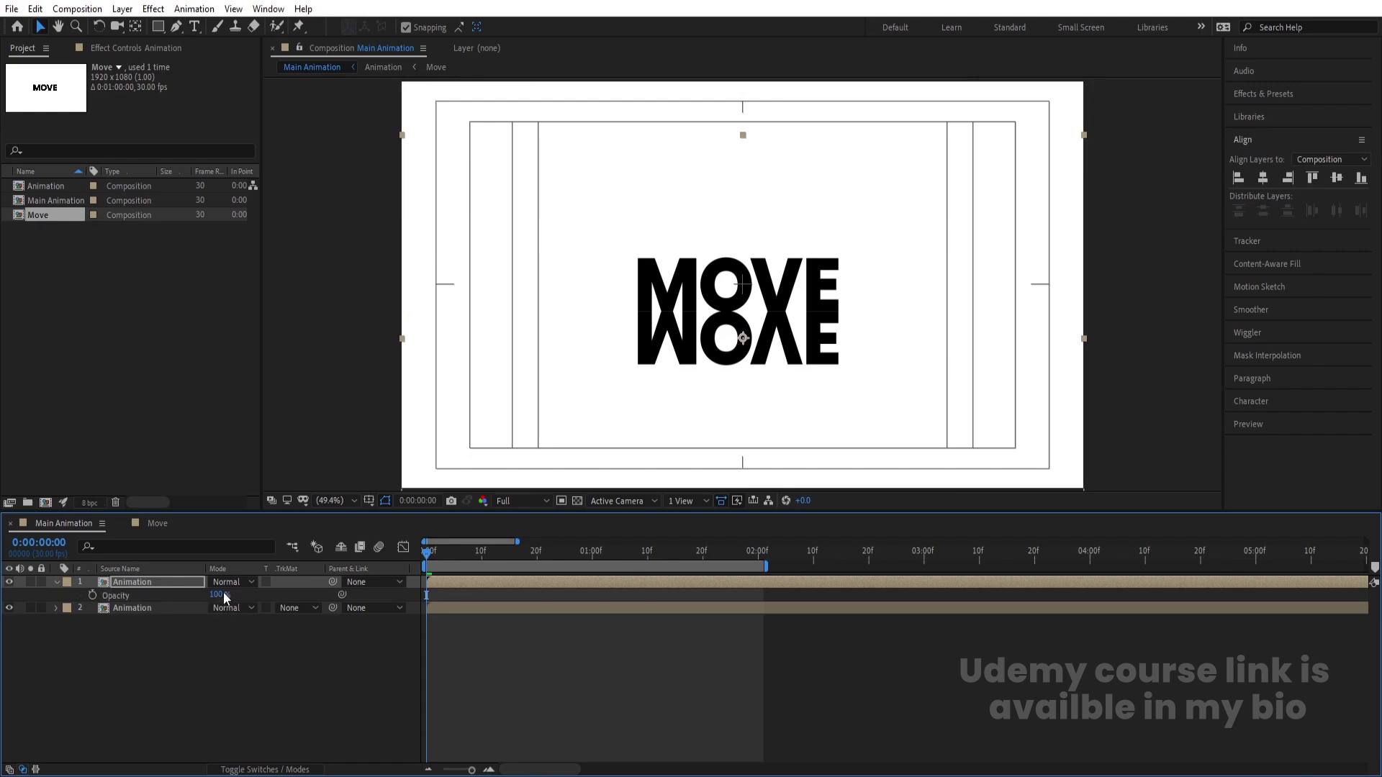
key(t)
drag(218, 595, 223, 652)
click(226, 658)
click(170, 590)
Mask the reflection with a rectangle and feather the mask to 147 pixels.
click(158, 27)
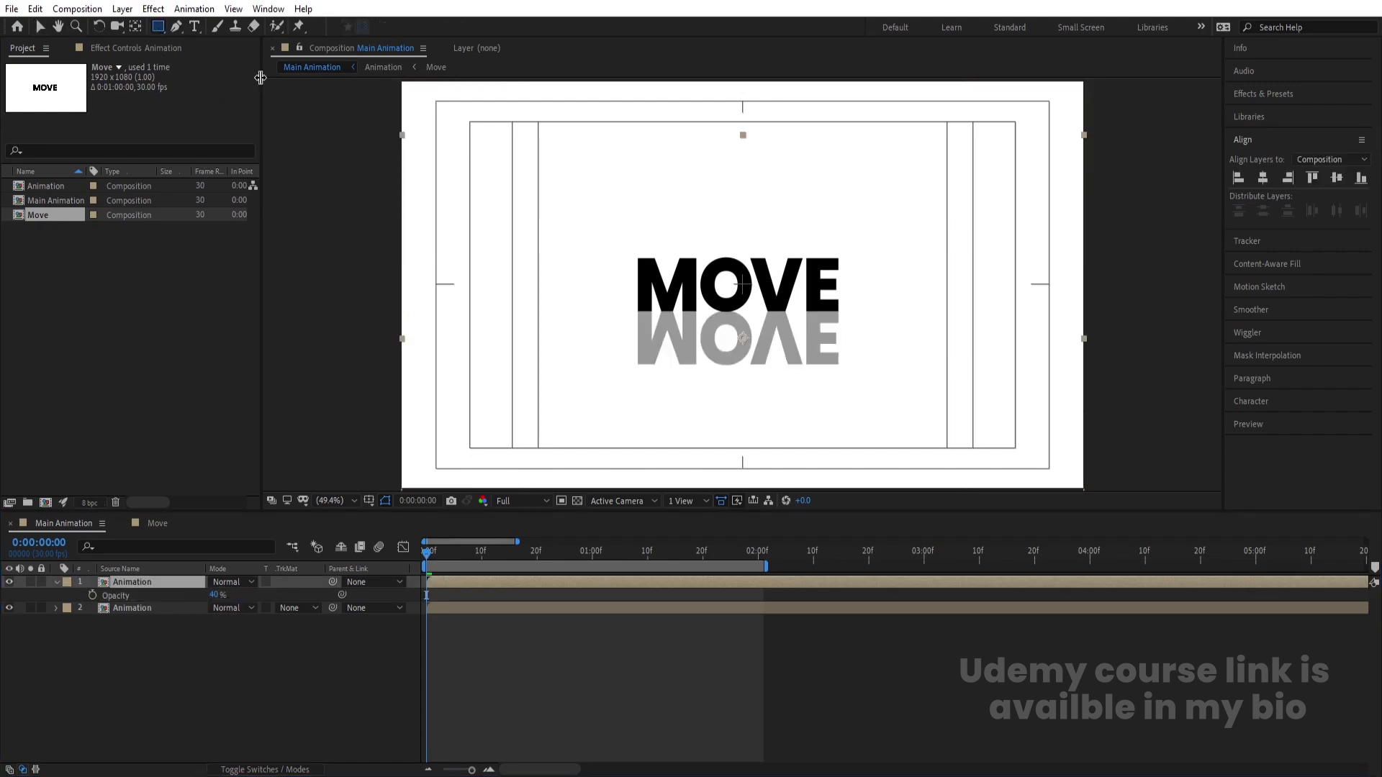
drag(530, 220, 932, 328)
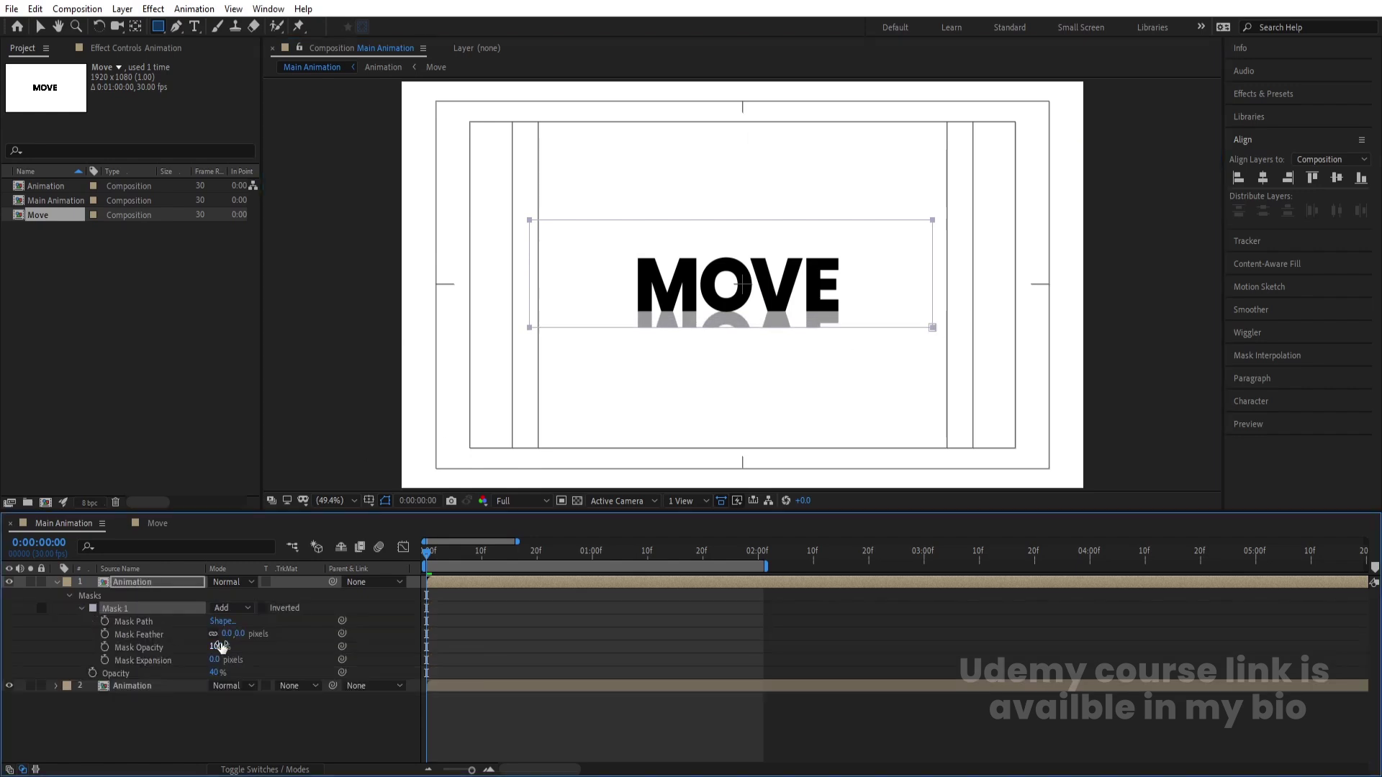
drag(233, 636, 300, 638)
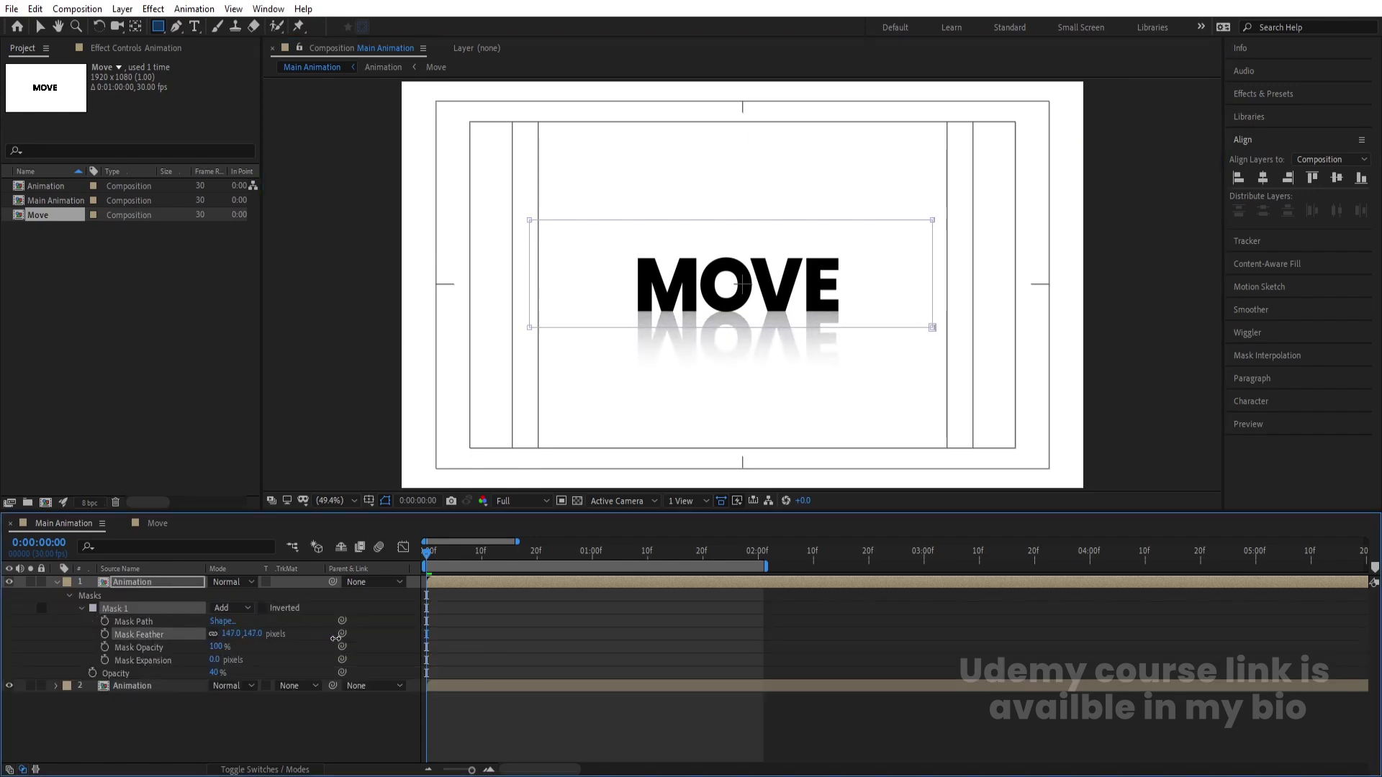
Lower the reflection layer's opacity to 25%.
click(467, 611)
click(454, 582)
key(u)
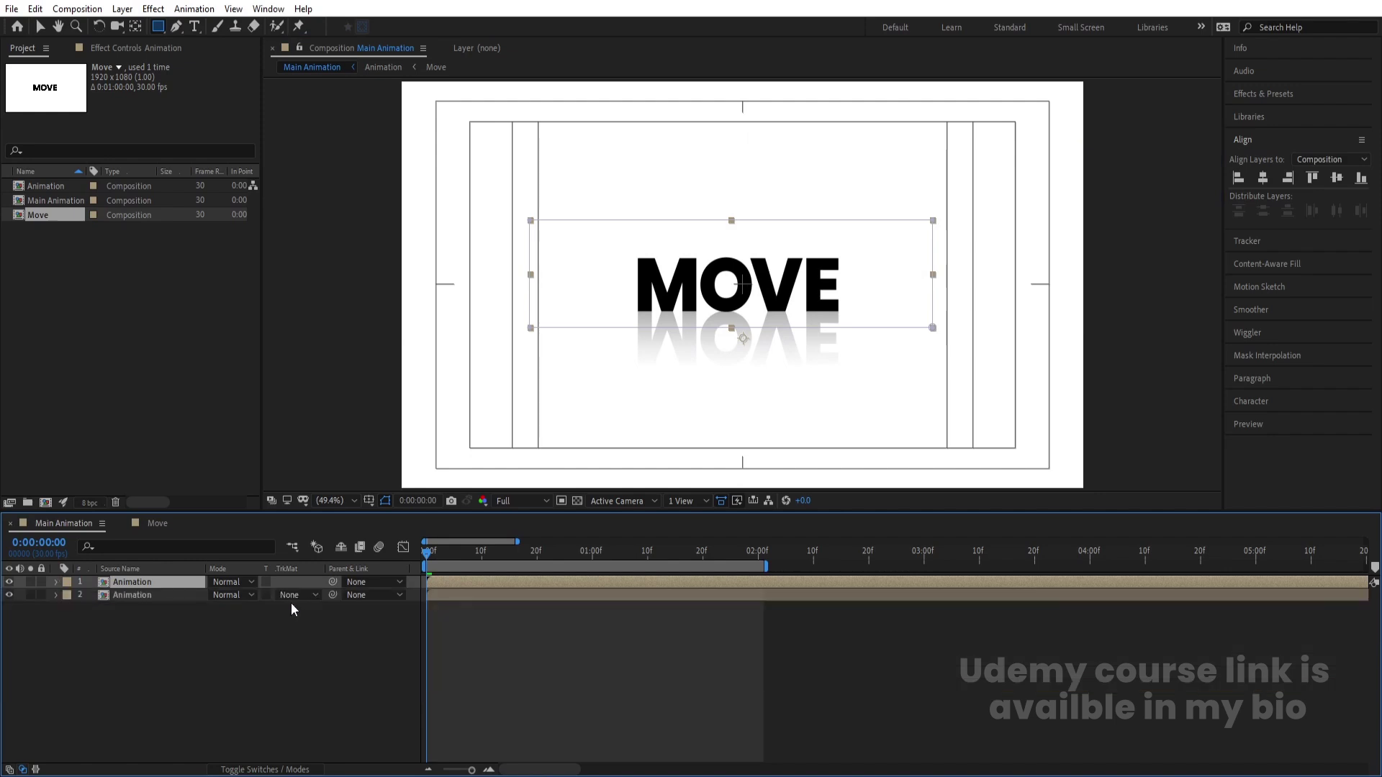
key(t)
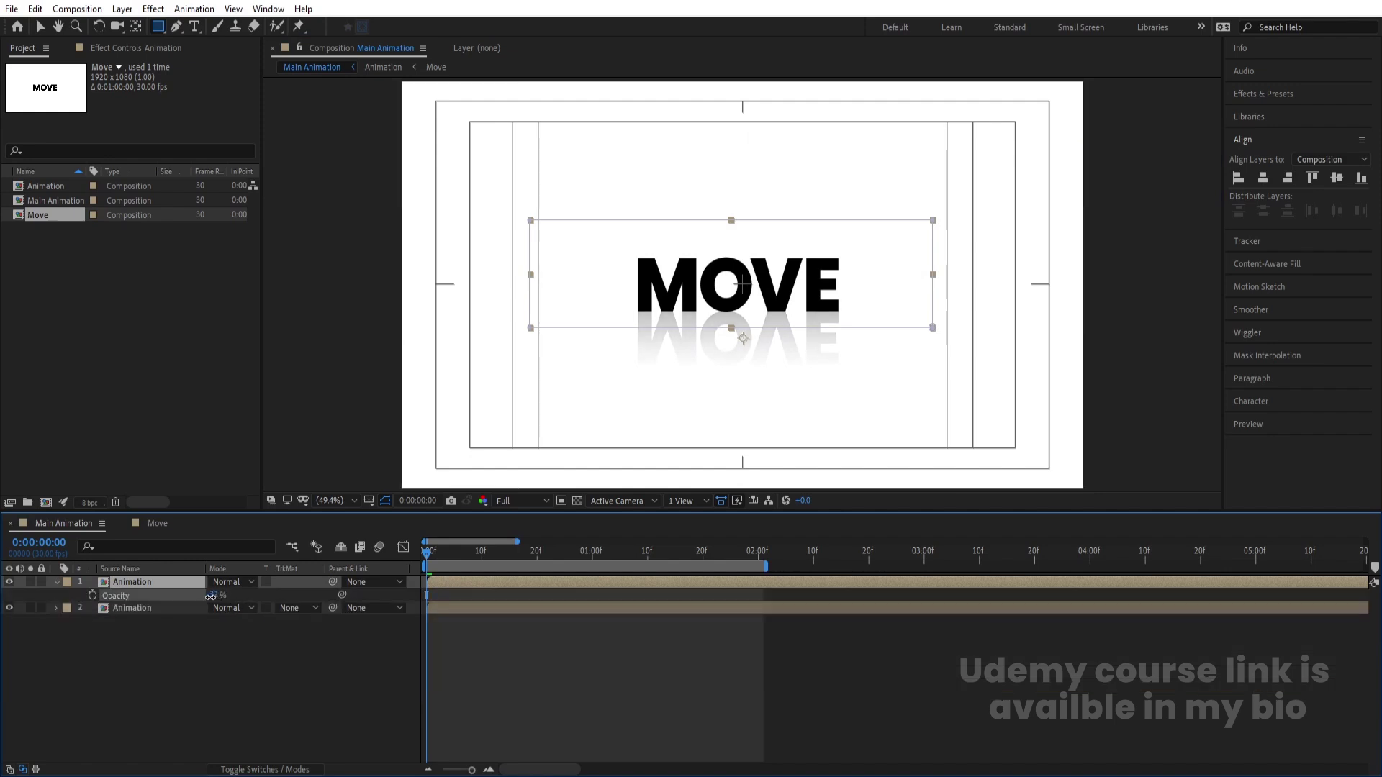
click(364, 647)
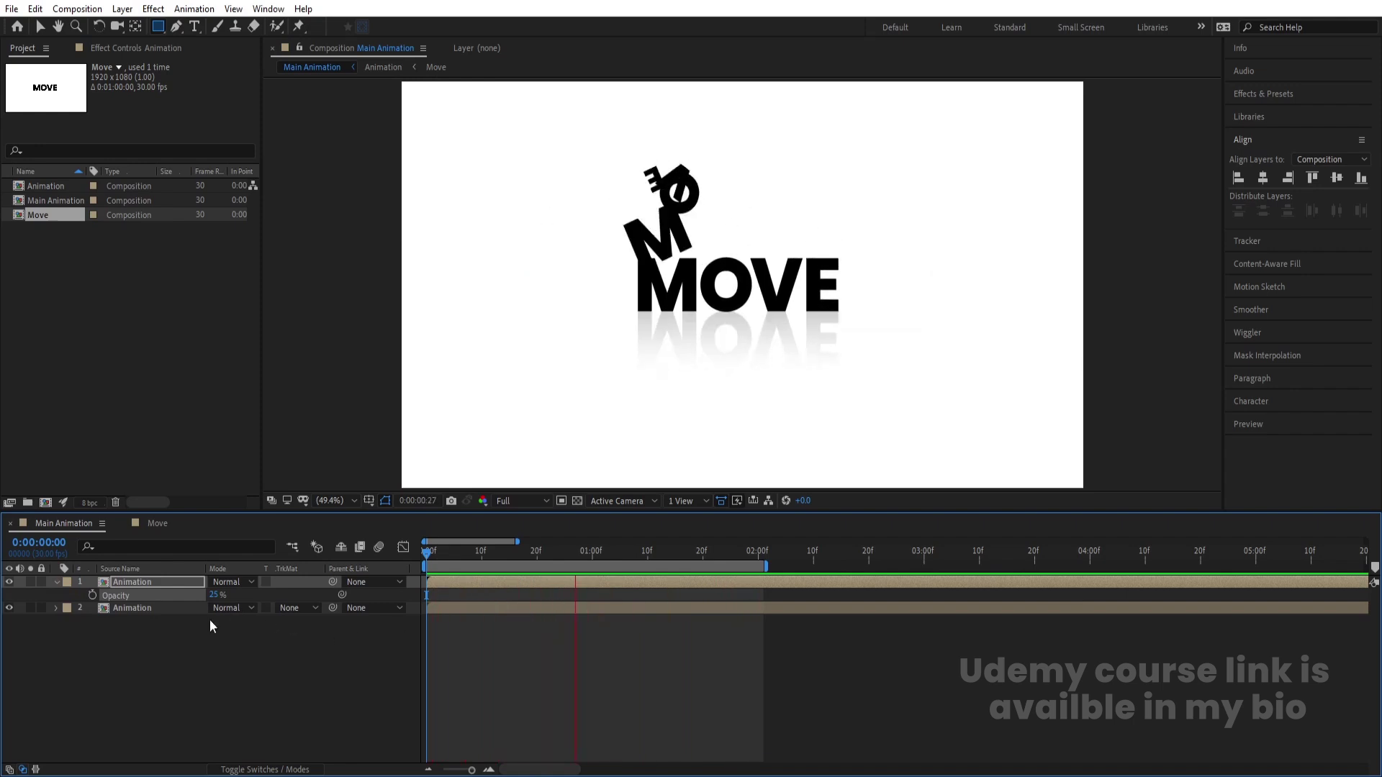
Inspect the contents of the Animation and Move precomps.
double_click(154, 580)
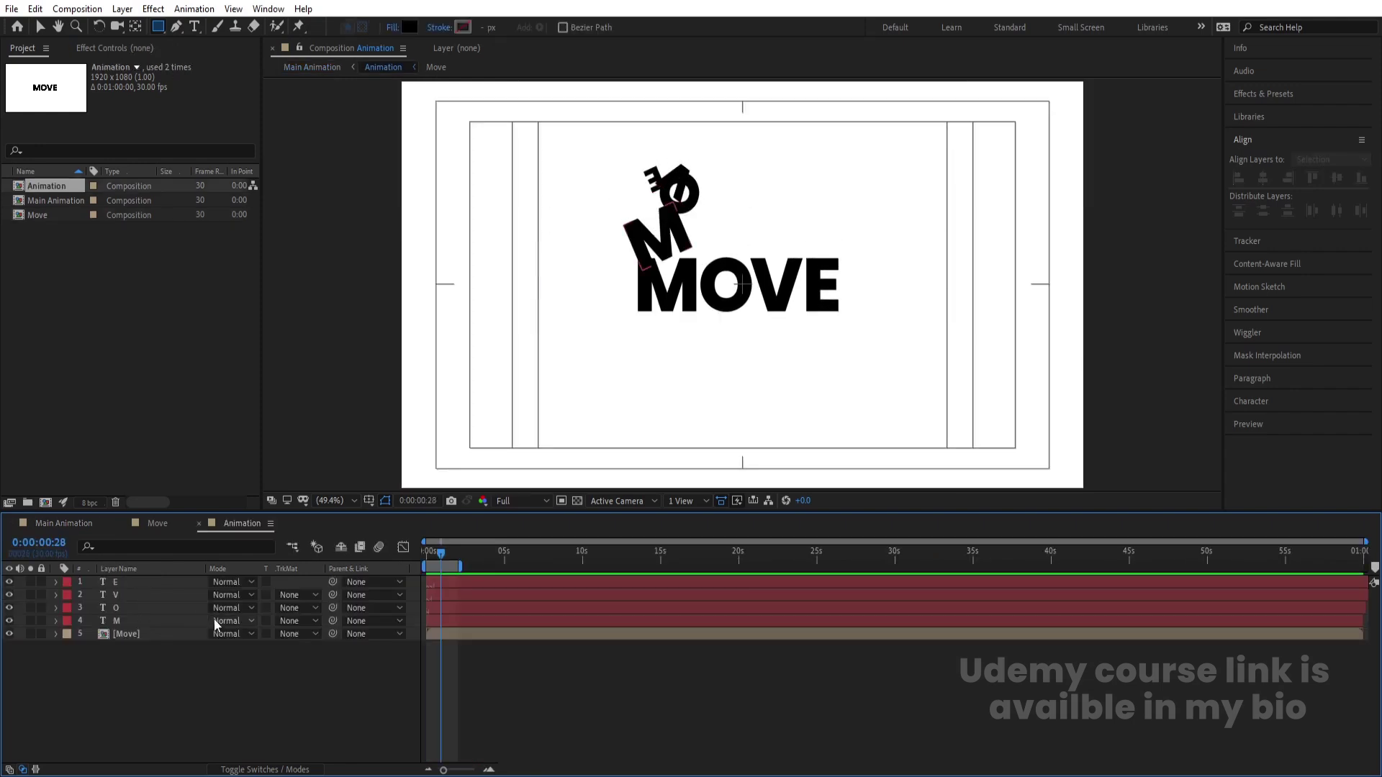
key(F4)
click(241, 630)
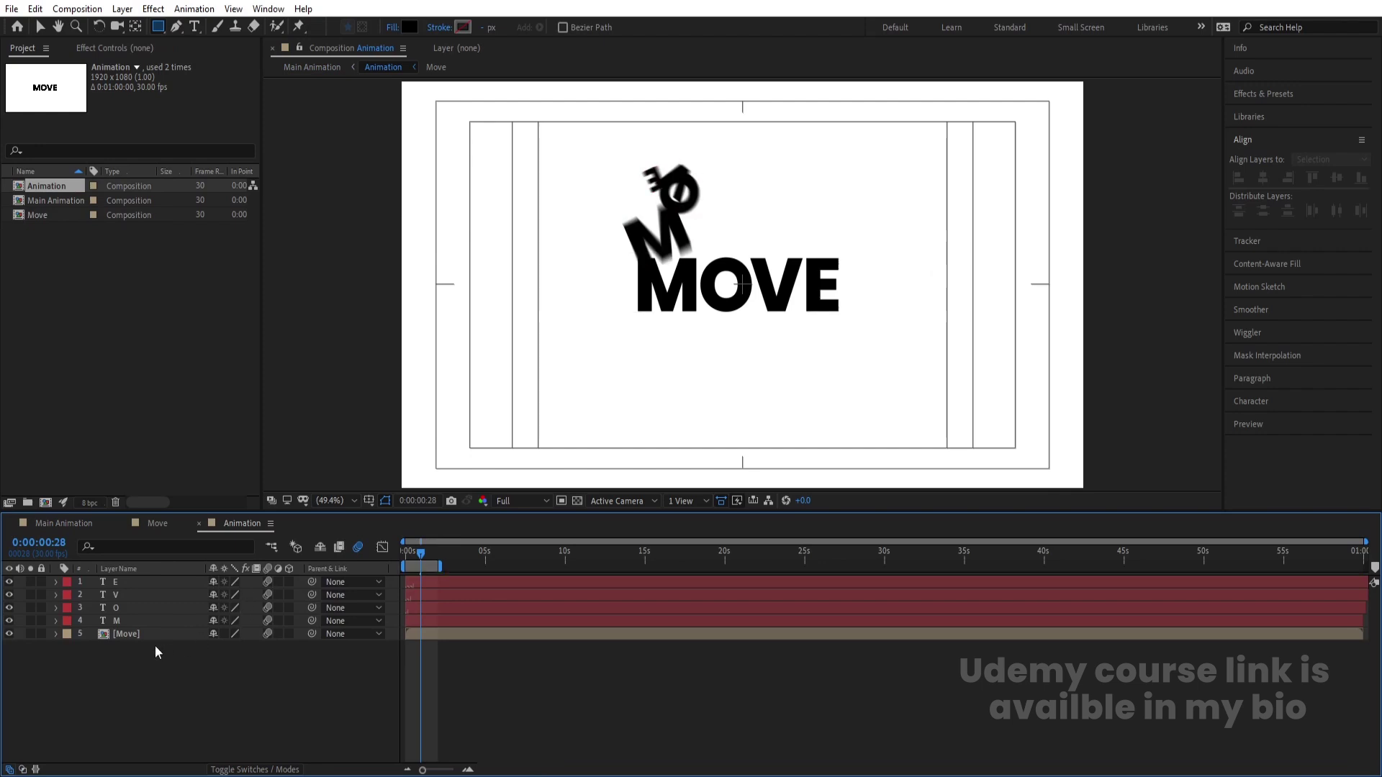
double_click(140, 634)
key(F4)
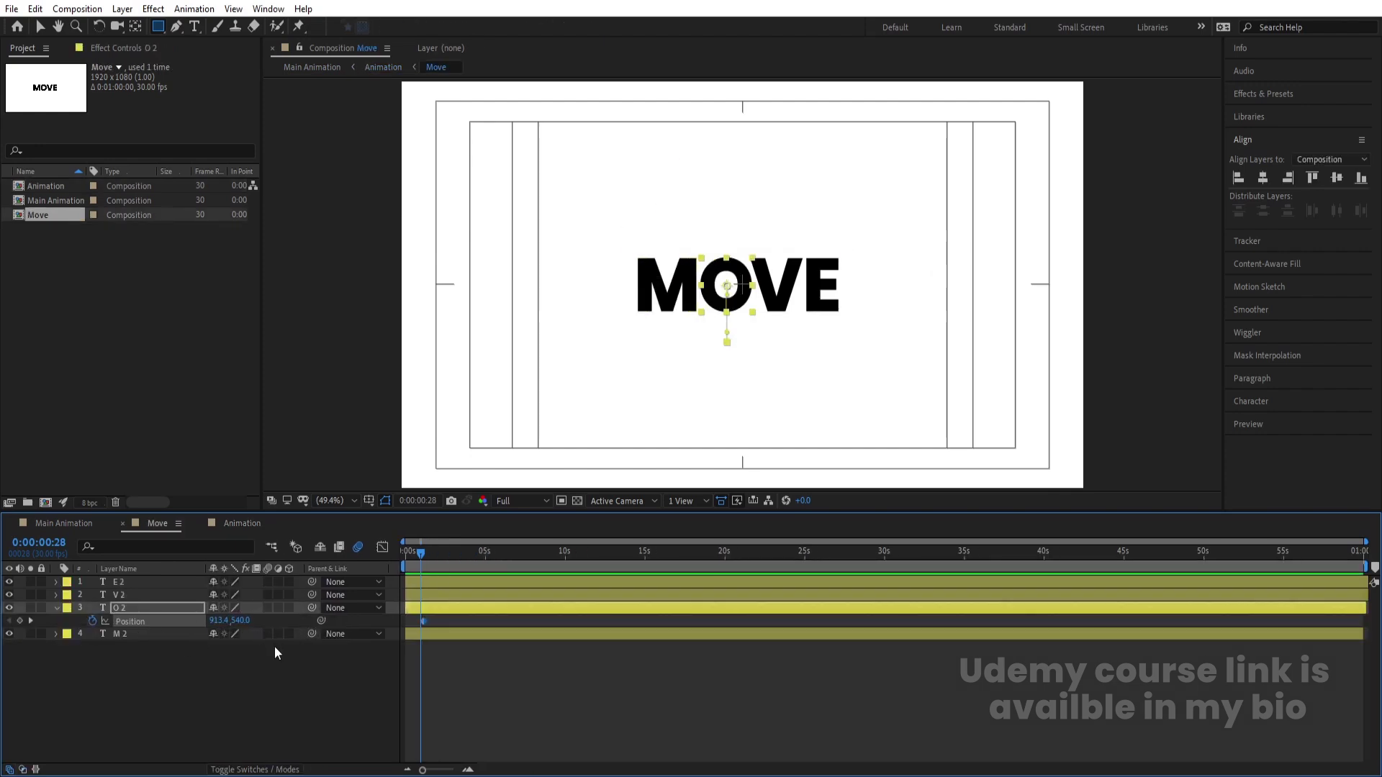
Preview the Main Animation composition with the bouncing letters and reflection.
click(71, 524)
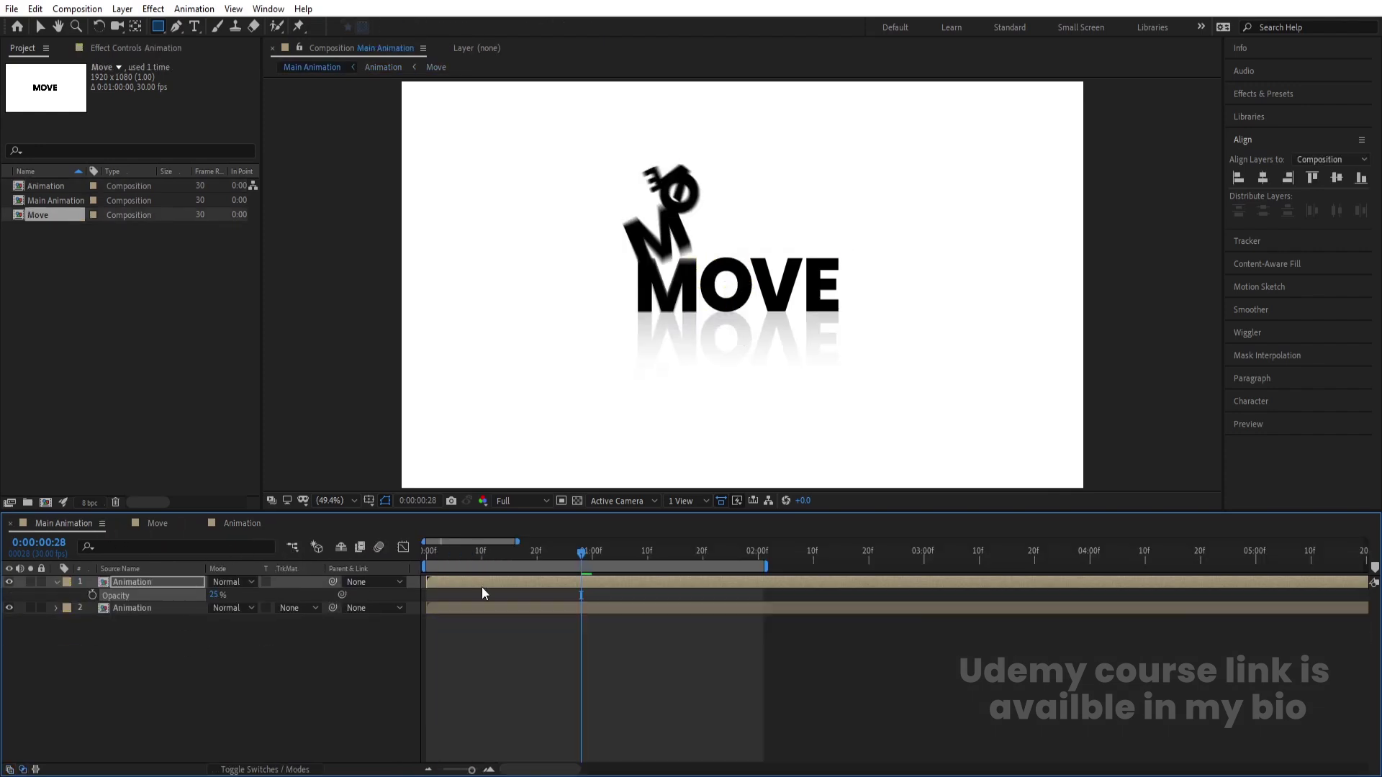
key(space)
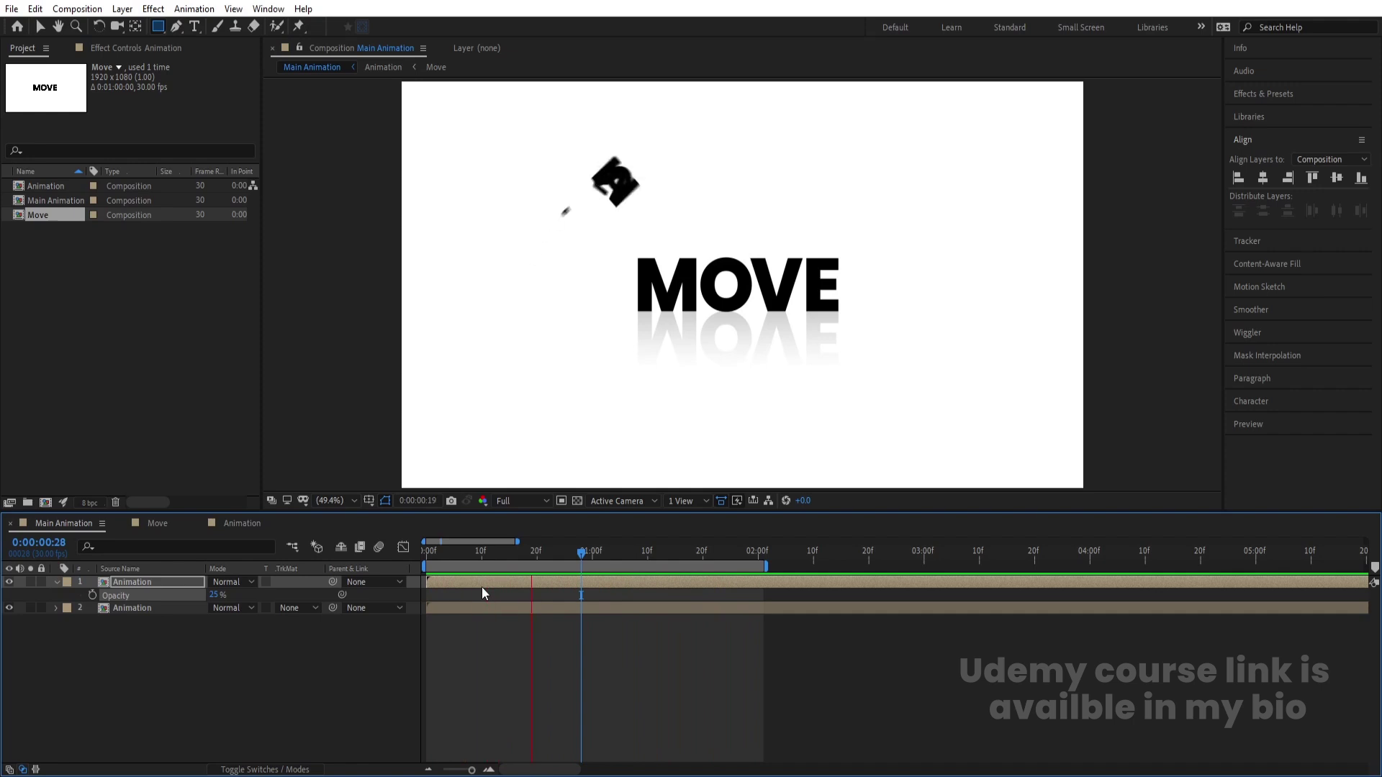
drag(555, 551, 455, 552)
Add a Null Object and parent both Animation layers to Null 1.
click(287, 629)
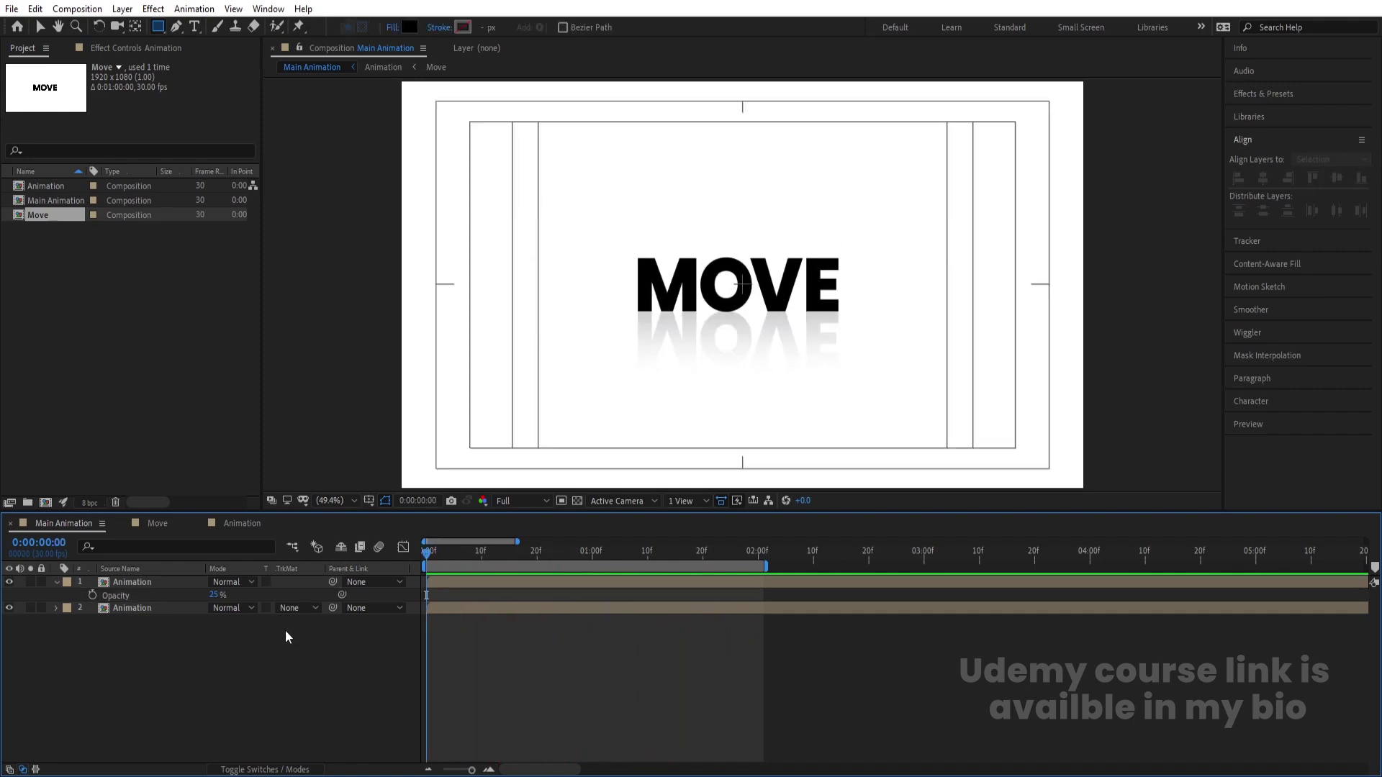
right_click(285, 629)
mouse_move(320, 467)
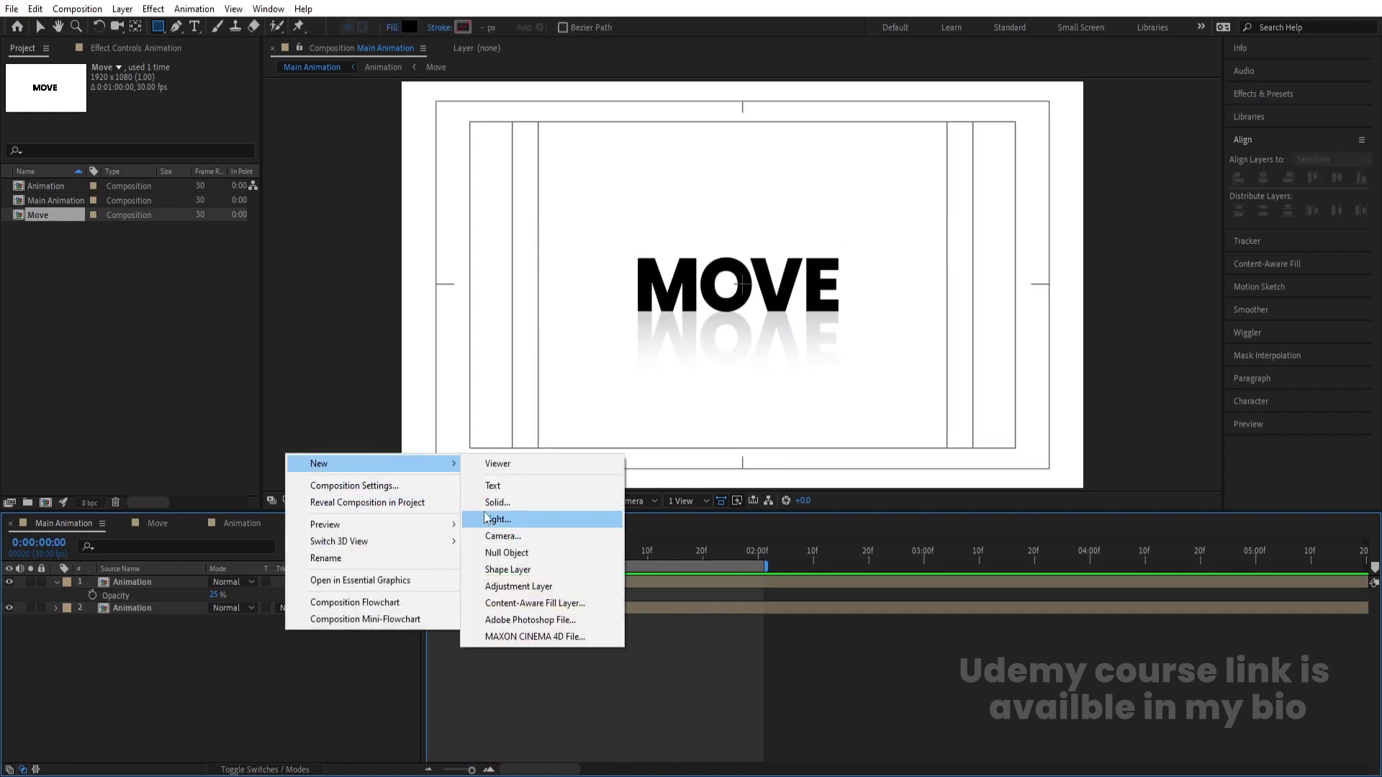
click(498, 552)
click(148, 593)
ctrl+click(131, 618)
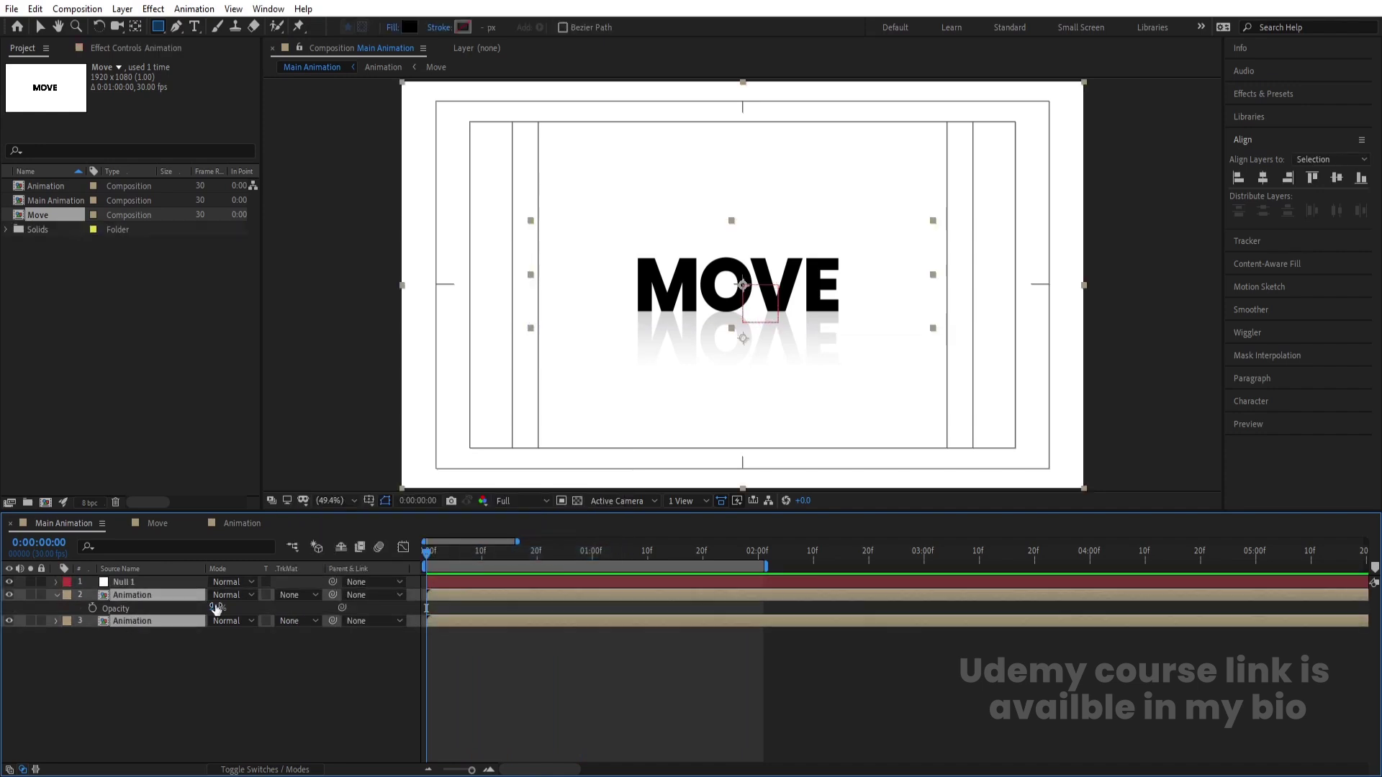
drag(333, 595, 145, 585)
Scale Null 1 to 149% and preview the enlarged MOVE and reflection.
click(145, 585)
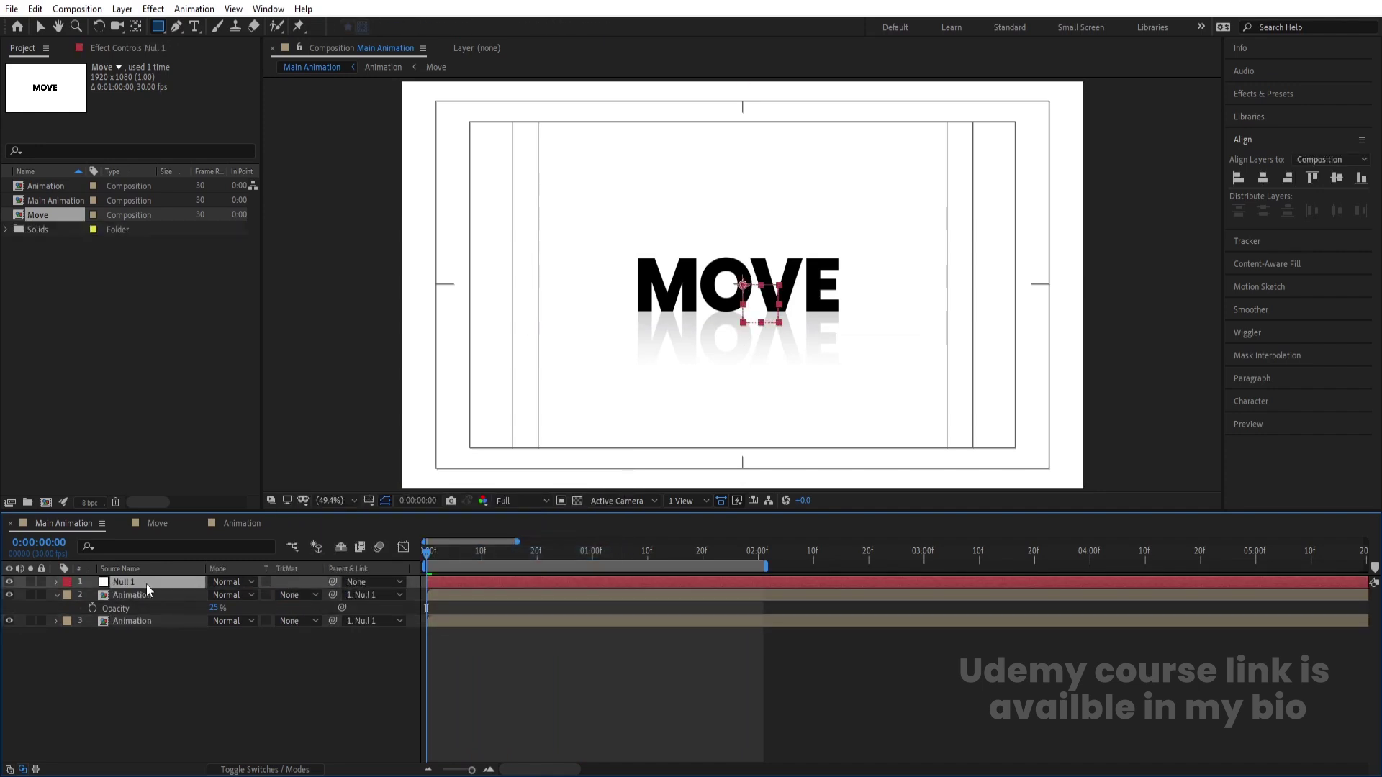
key(s)
drag(229, 594, 257, 584)
key(space)
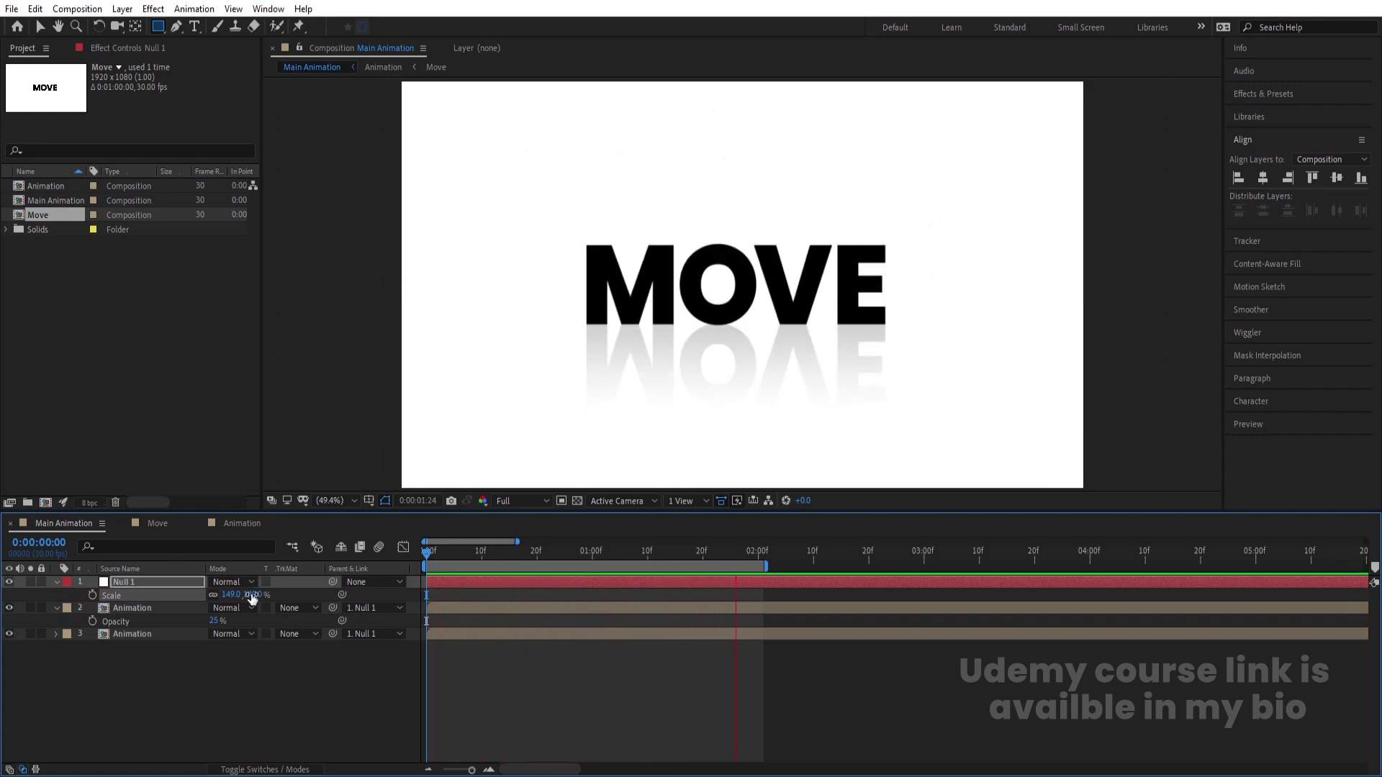
click(200, 670)
Add a white solid, place it at the bottom of the stack, and preview.
key(ctrl+y)
key(Return)
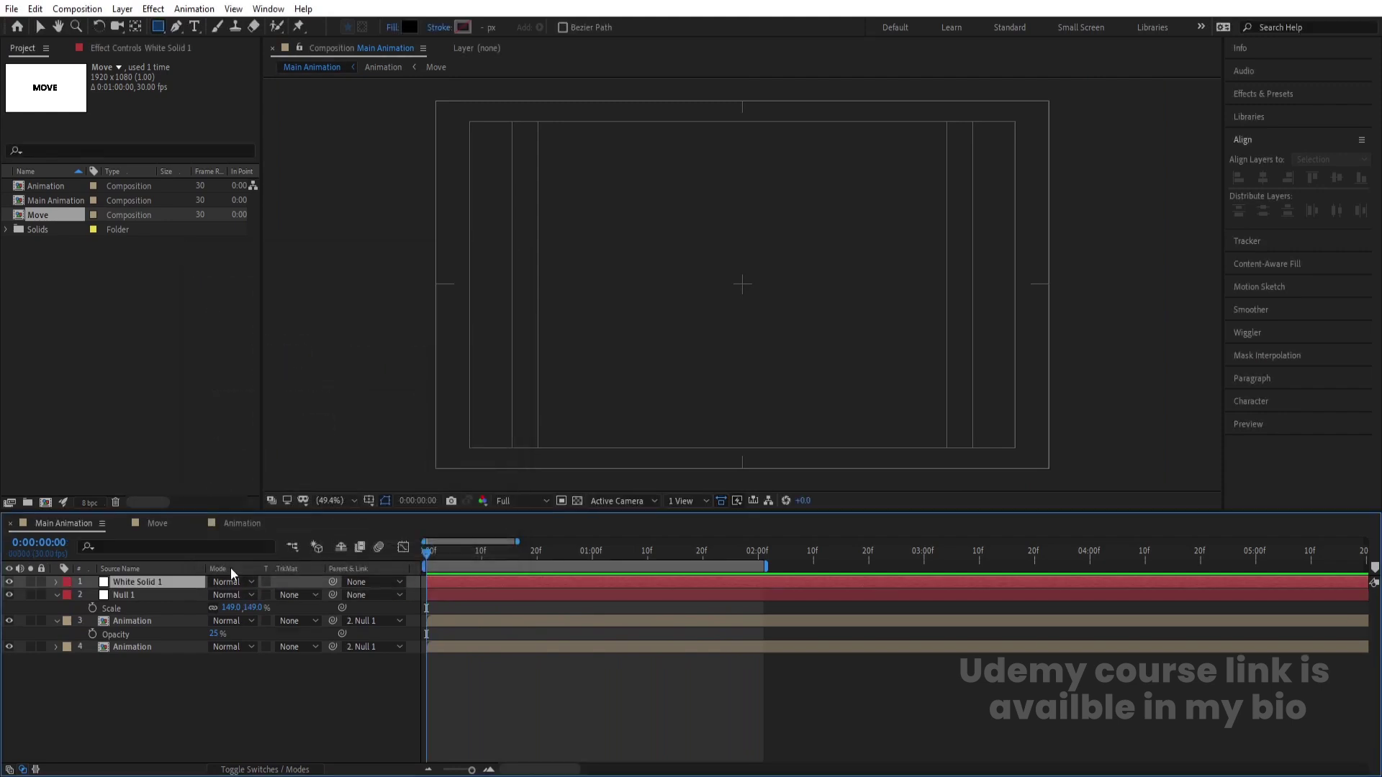
drag(145, 581, 146, 685)
key(space)
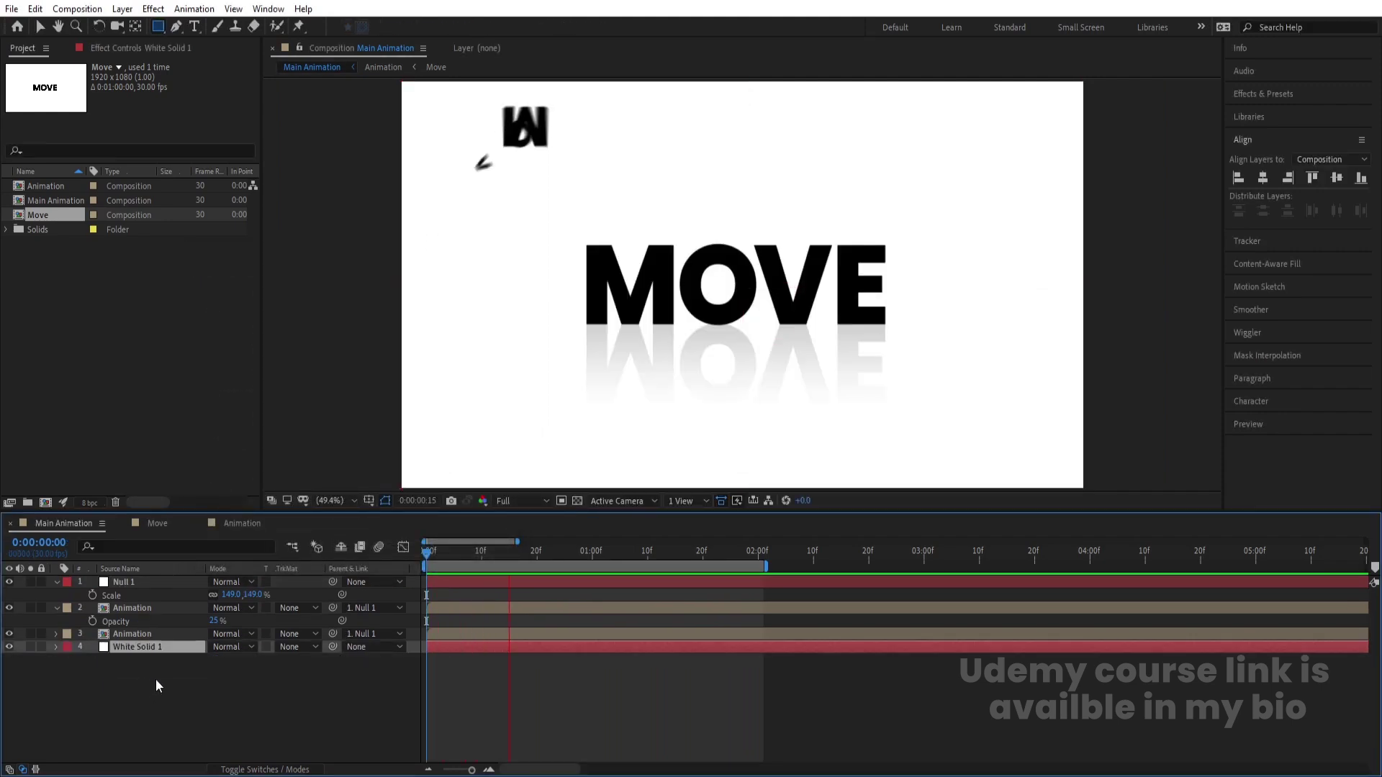